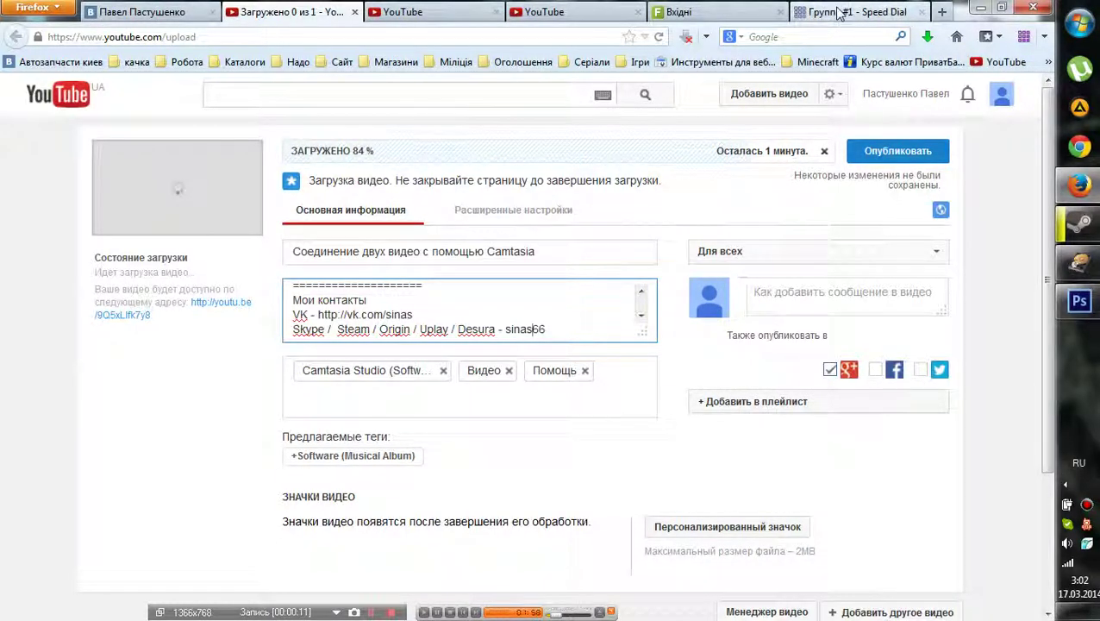
# - Search Google for "camtasia studio" in the Speed Dial tab and show the image results
pyautogui.click(855, 10)
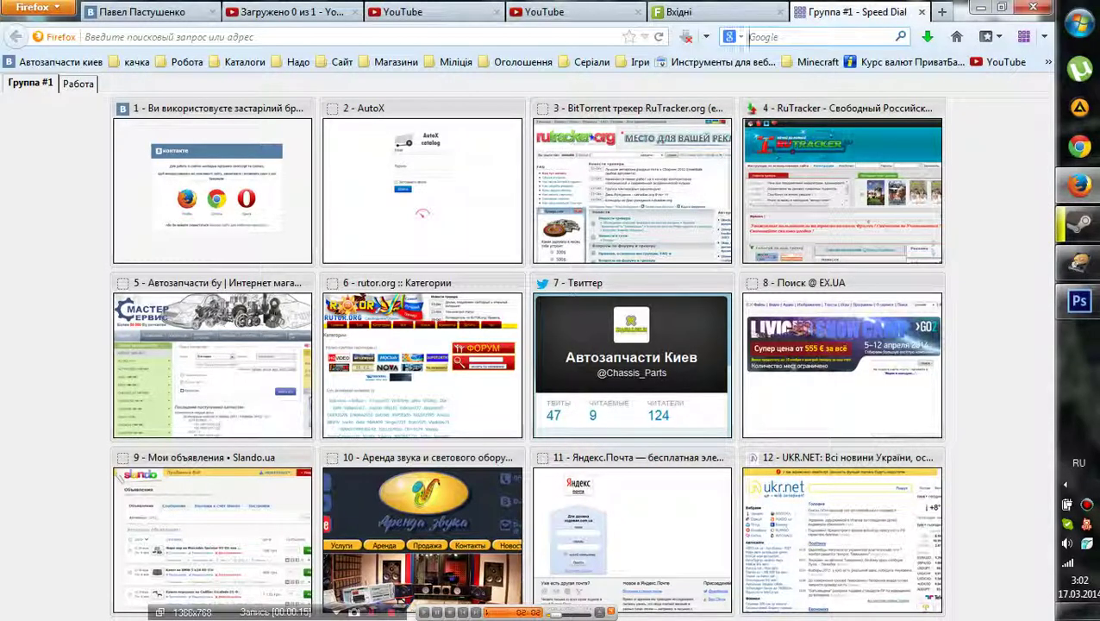
pyautogui.click(751, 36)
pyautogui.write('Camtasia')
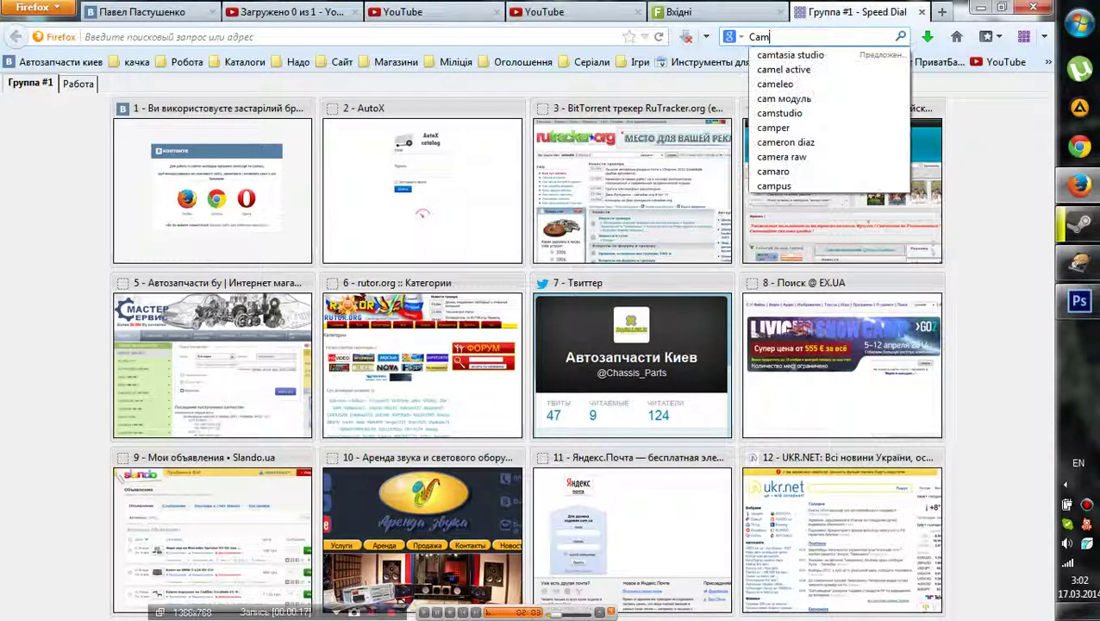
pyautogui.click(779, 54)
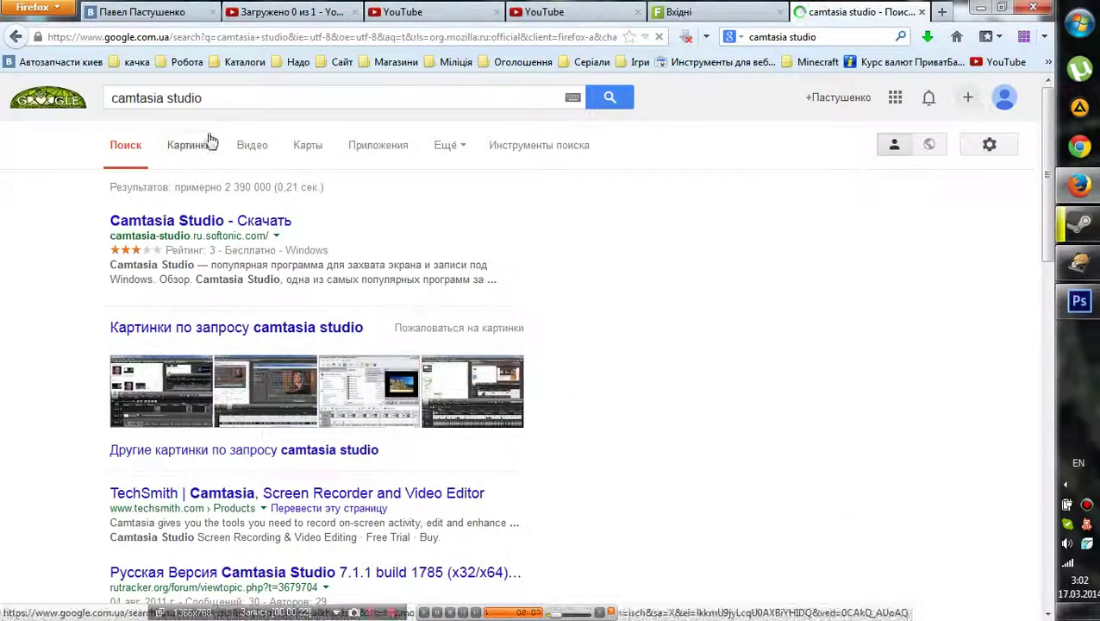
pyautogui.click(200, 144)
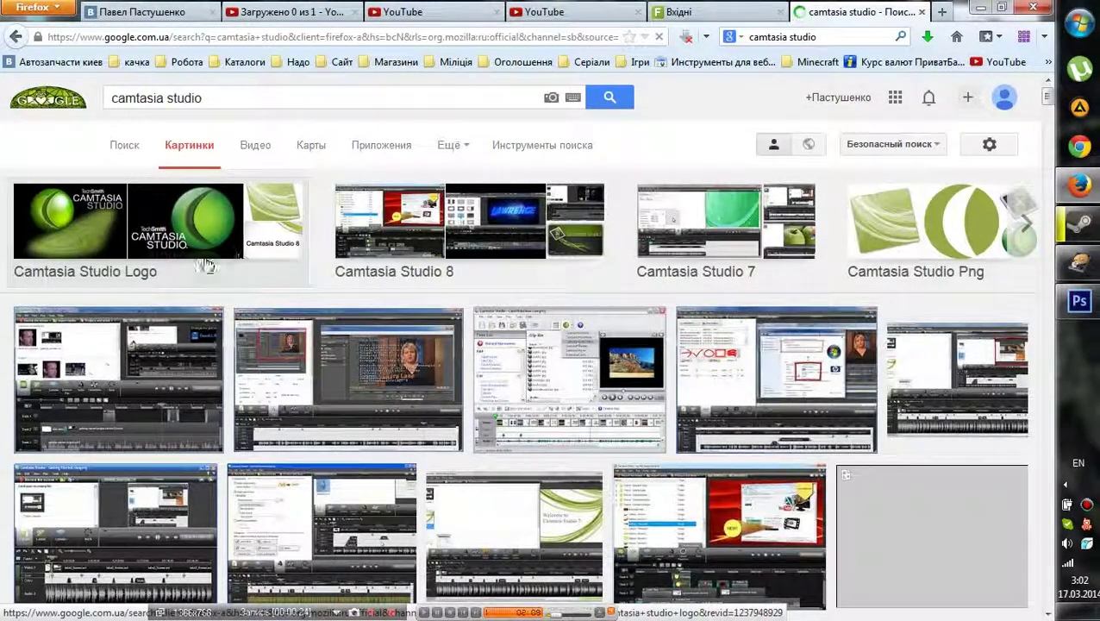
# - View the full Camtasia Studio Logo image set and return to the general camtasia studio image results
pyautogui.click(88, 272)
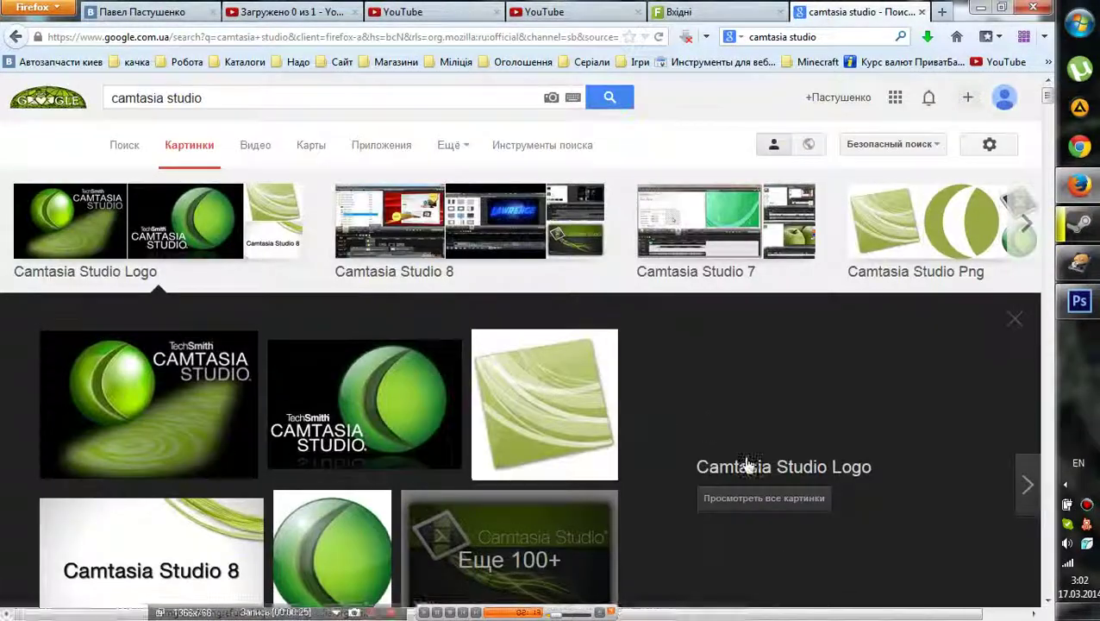
pyautogui.click(739, 500)
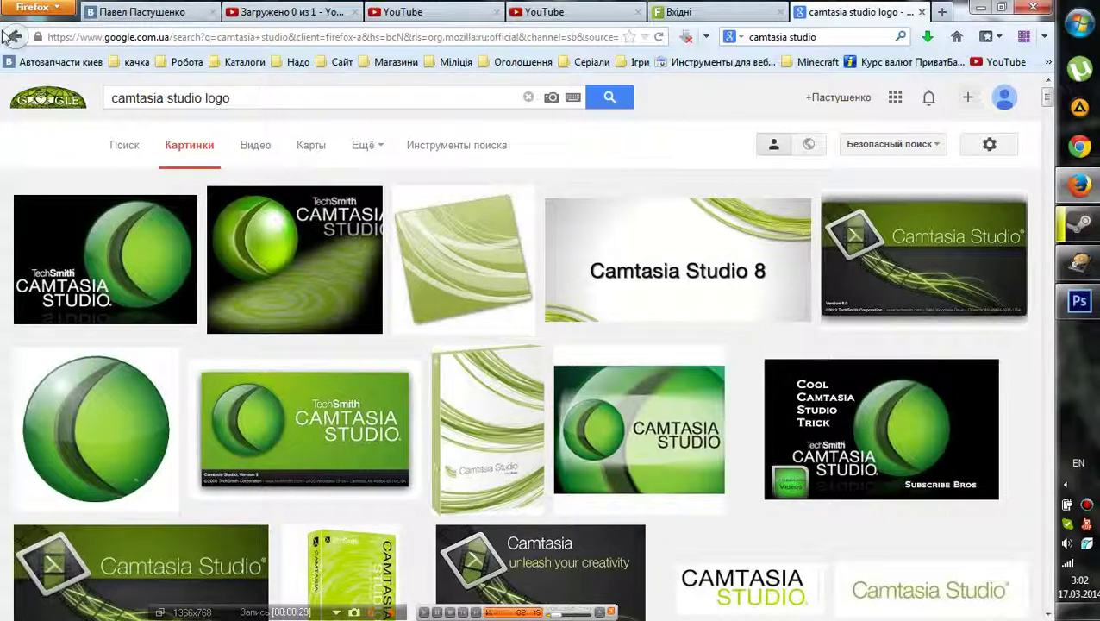
pyautogui.click(11, 37)
# - Open the Camtasia Studio Png image set in a new tab and look through its images
pyautogui.middleClick(936, 164)
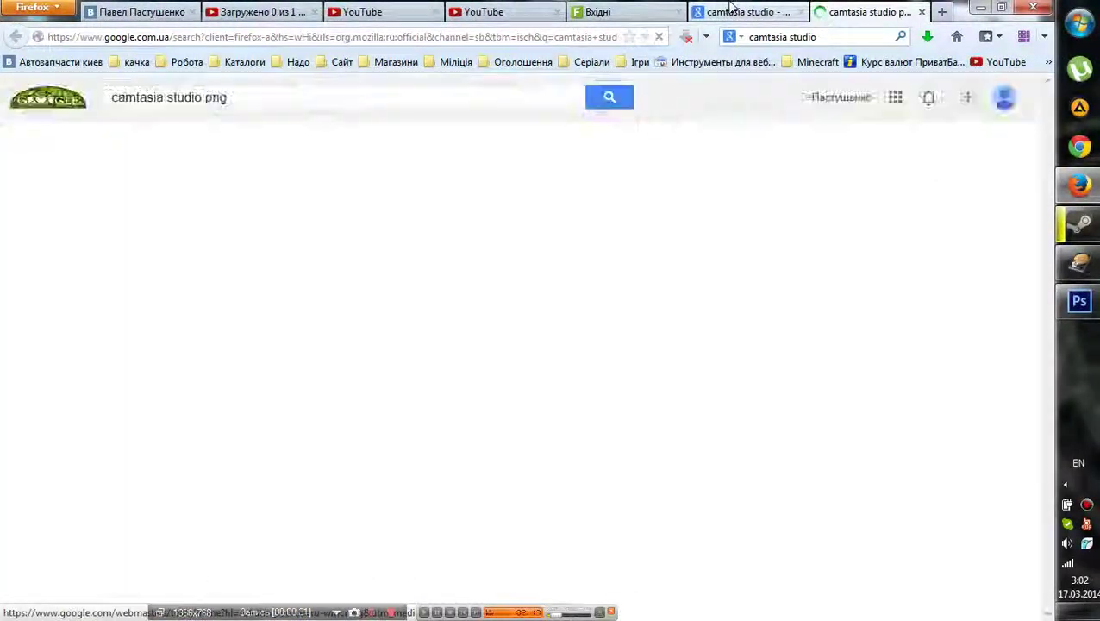
pyautogui.click(742, 12)
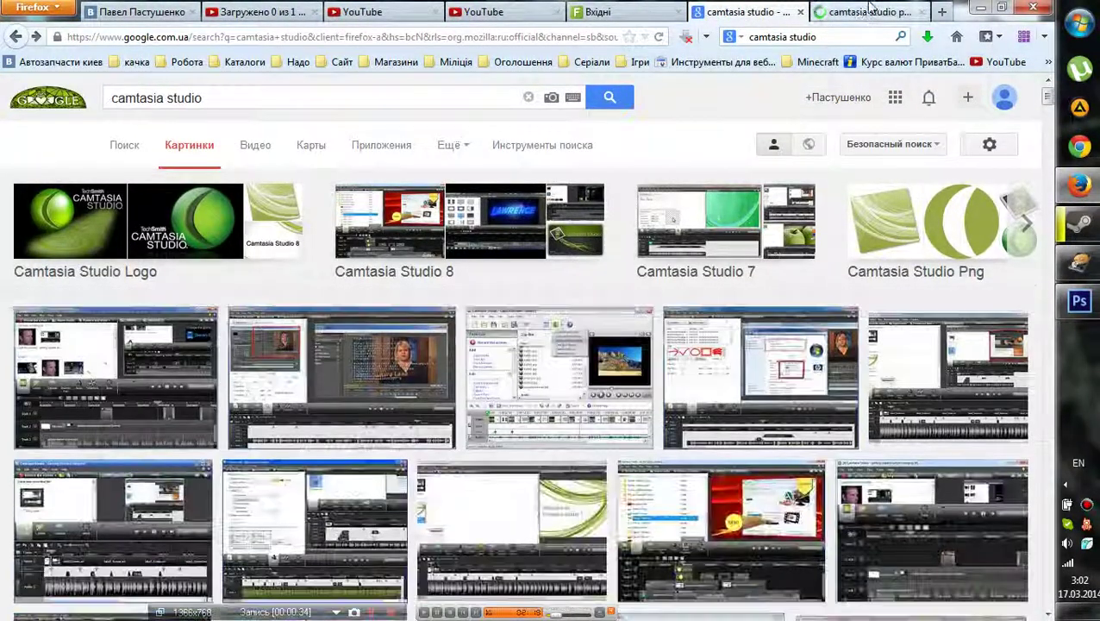
pyautogui.click(871, 11)
pyautogui.scroll(-1, 789, 257)
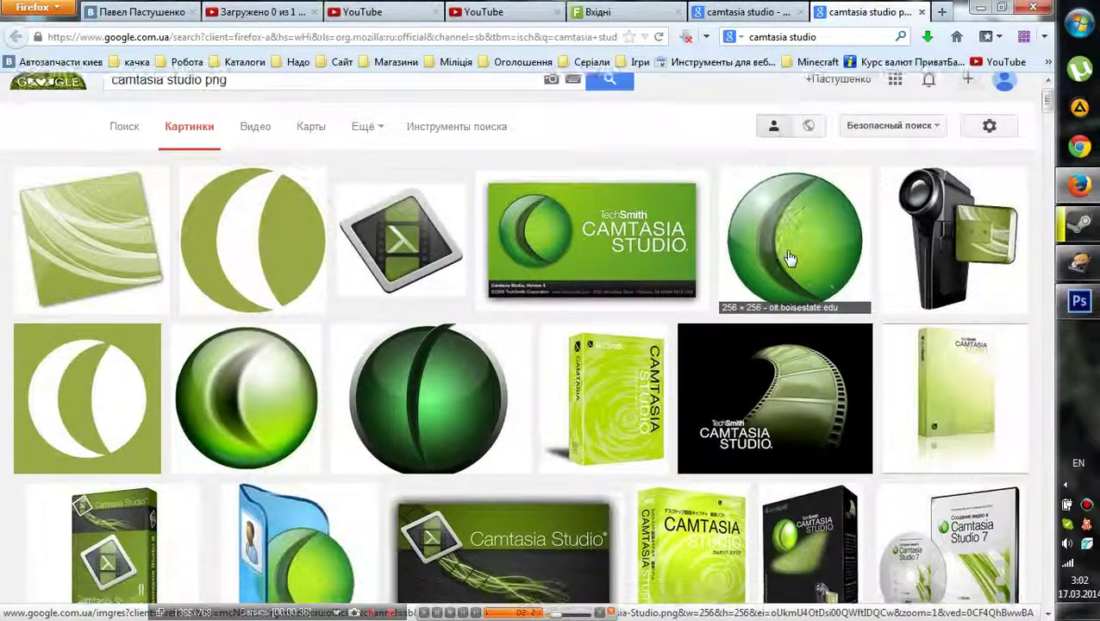
pyautogui.scroll(-2, 789, 257)
pyautogui.scroll(-2, 642, 348)
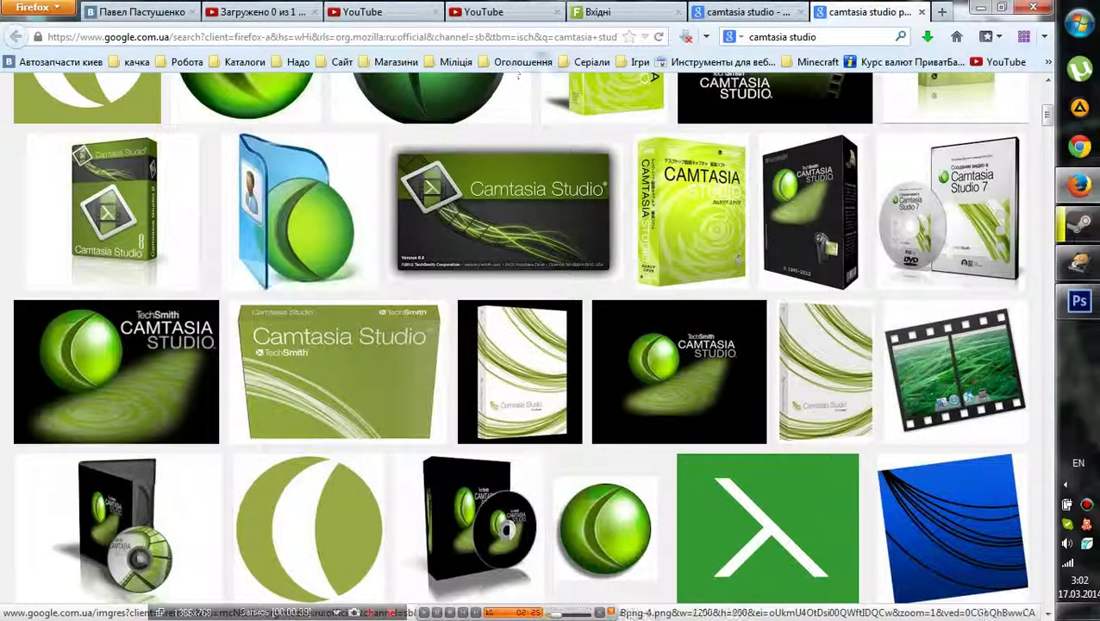
# - Open the full Camtasia Studio Logo image set in the original image results tab
pyautogui.click(741, 11)
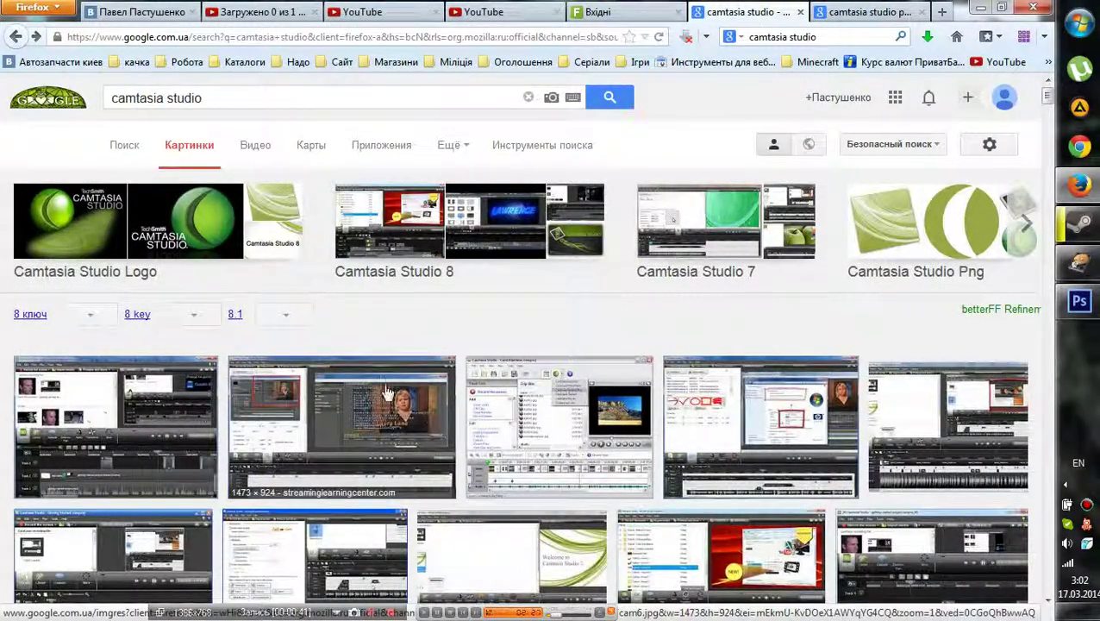
pyautogui.click(135, 226)
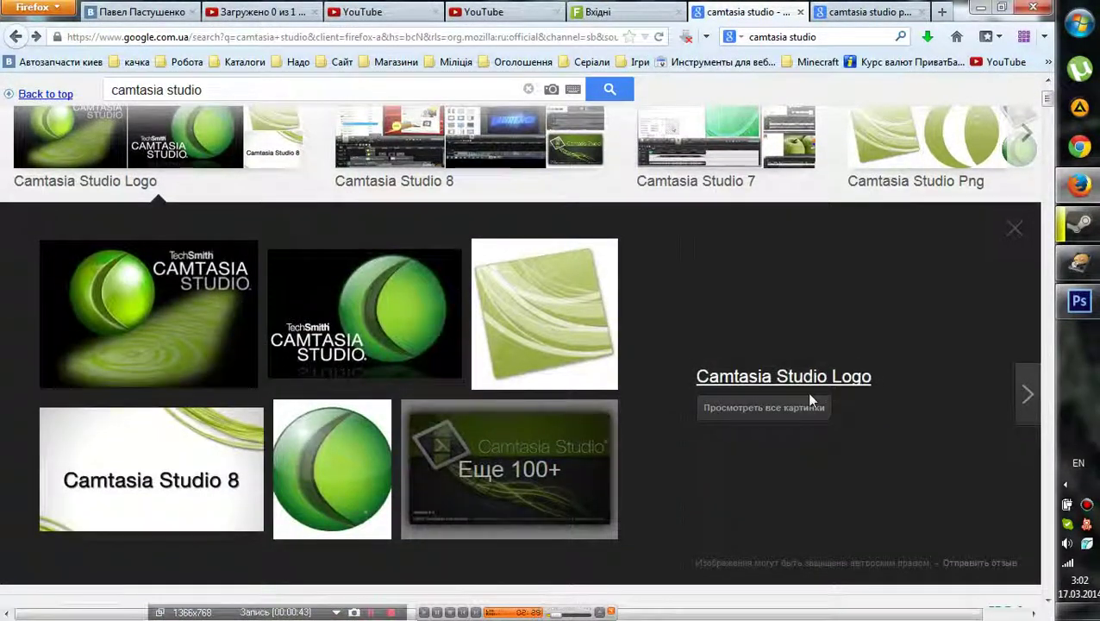
pyautogui.click(785, 377)
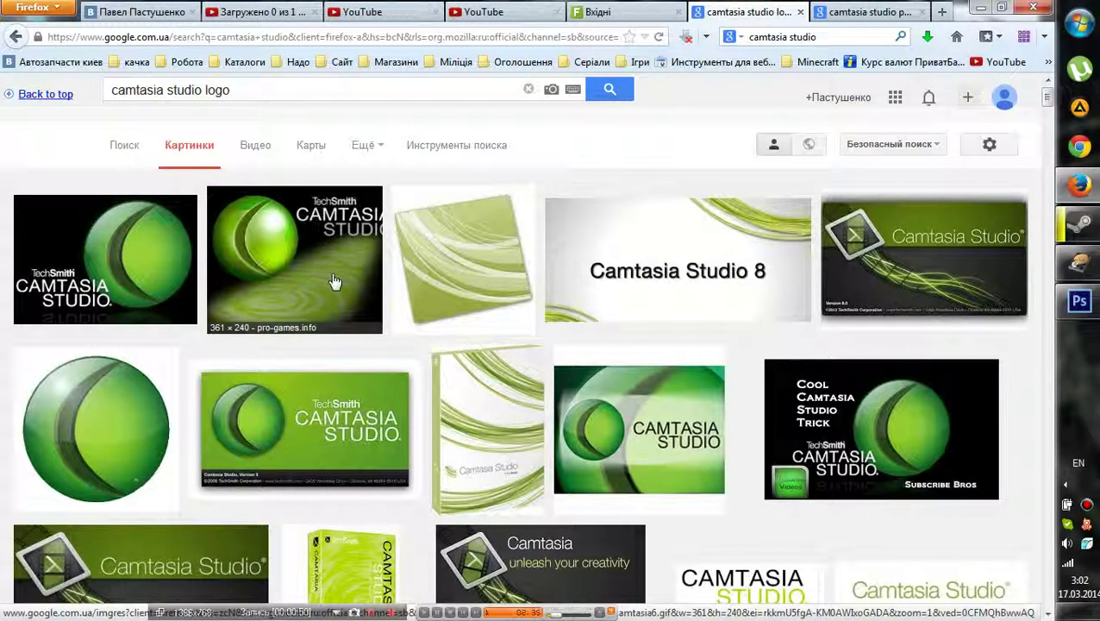
# - Preview the dark green Camtasia Studio version 8.0 splash image and browse the other logo results
pyautogui.click(912, 264)
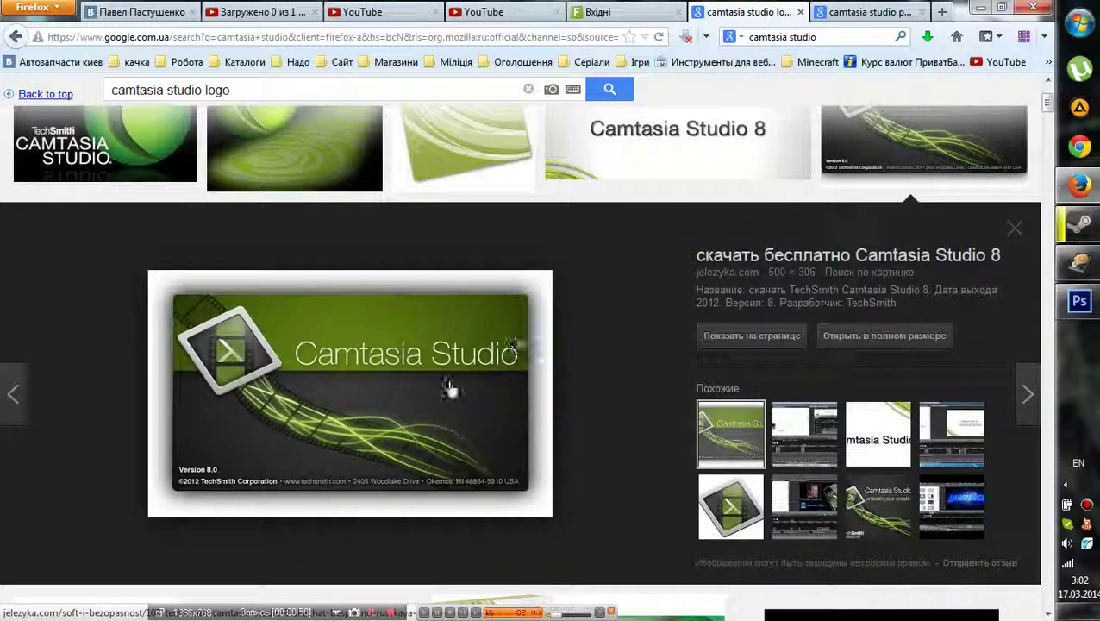
pyautogui.scroll(3, 467, 456)
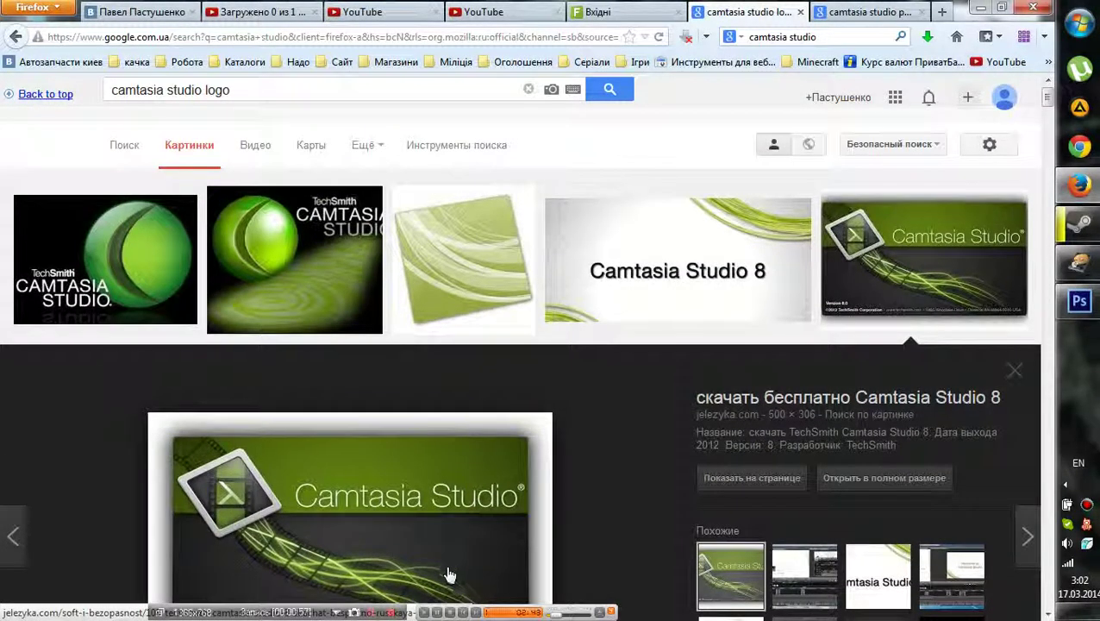
pyautogui.scroll(-10, 408, 429)
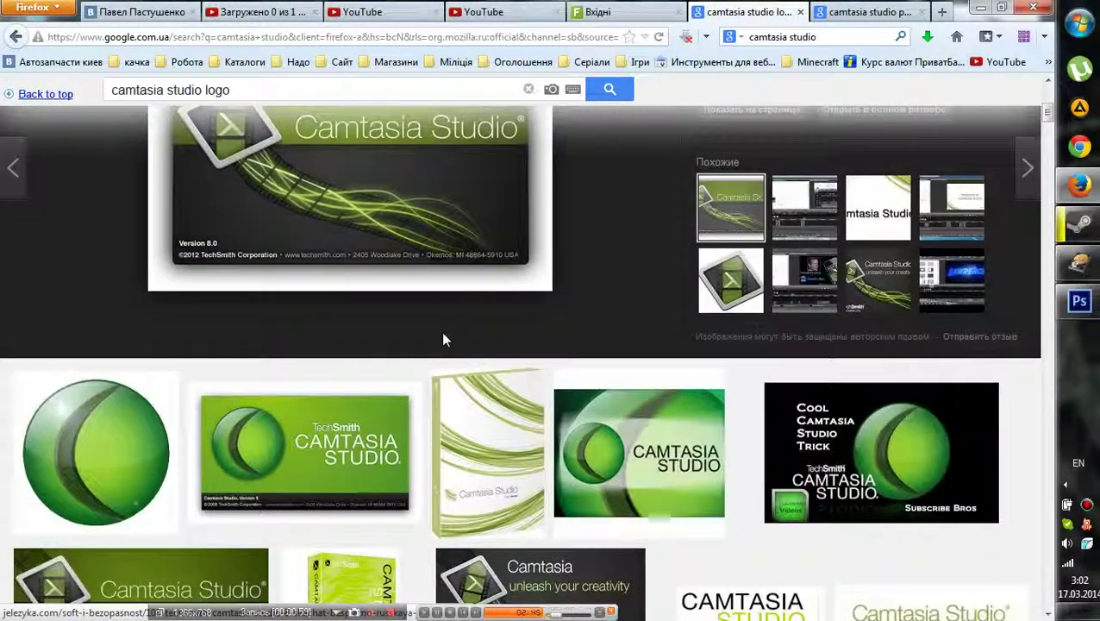
pyautogui.scroll(-10, 432, 240)
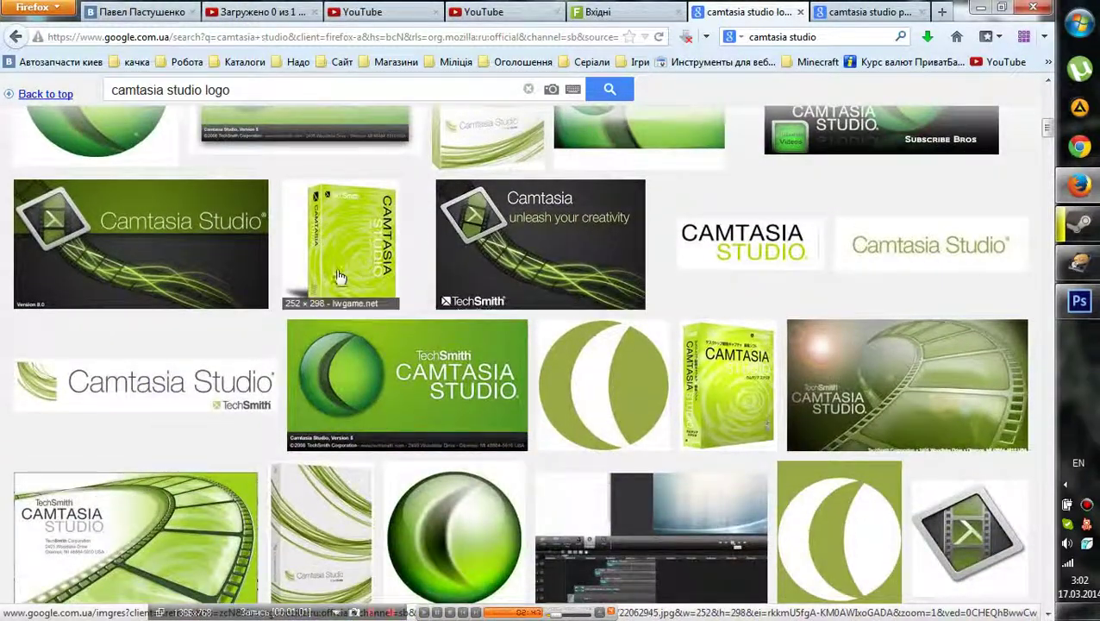
pyautogui.scroll(-5, 455, 285)
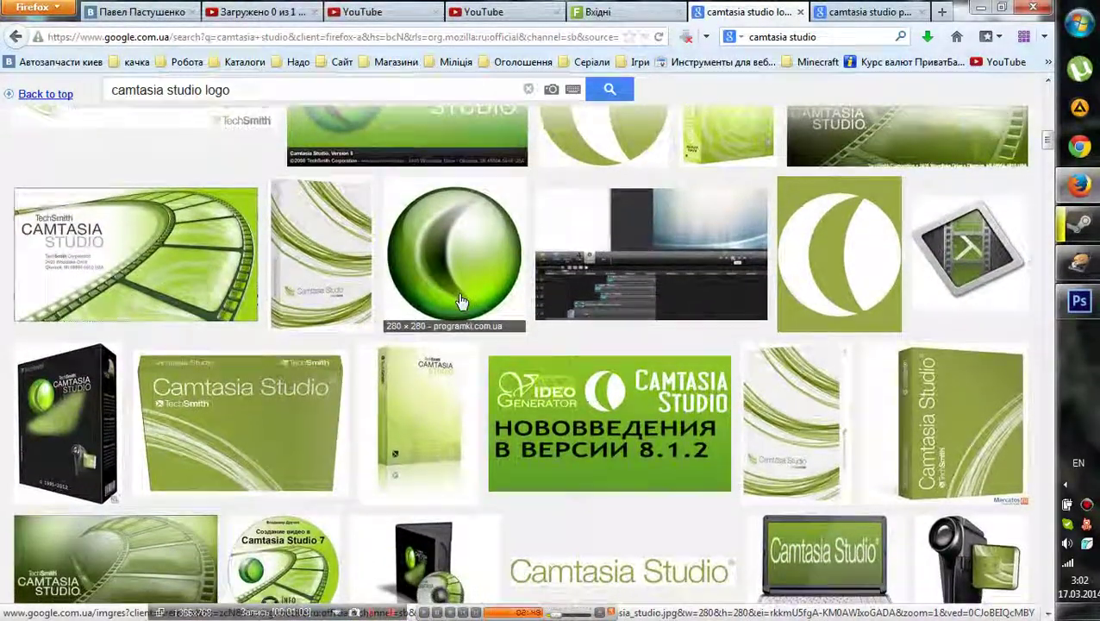
pyautogui.scroll(-4, 462, 300)
pyautogui.scroll(15, 474, 299)
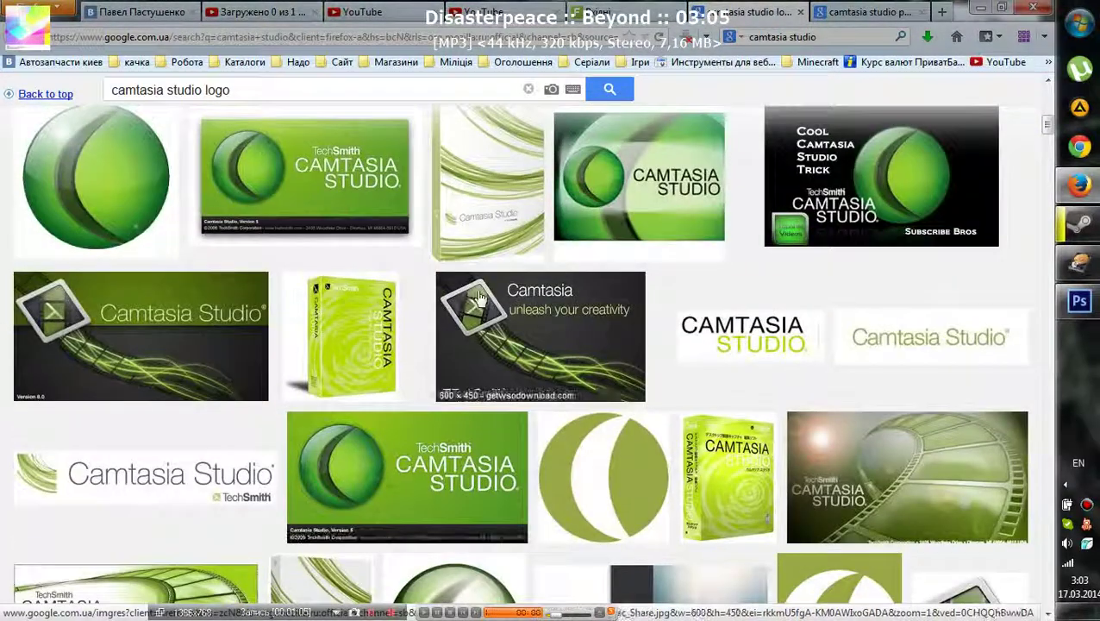
pyautogui.scroll(3, 480, 300)
# - Check the top PNG results again and preview the green sphere on black with the Camtasia Studio text among the logo results
pyautogui.hotkey('ctrl', 'Tab')
pyautogui.scroll(3, 487, 298)
pyautogui.scroll(2, 487, 297)
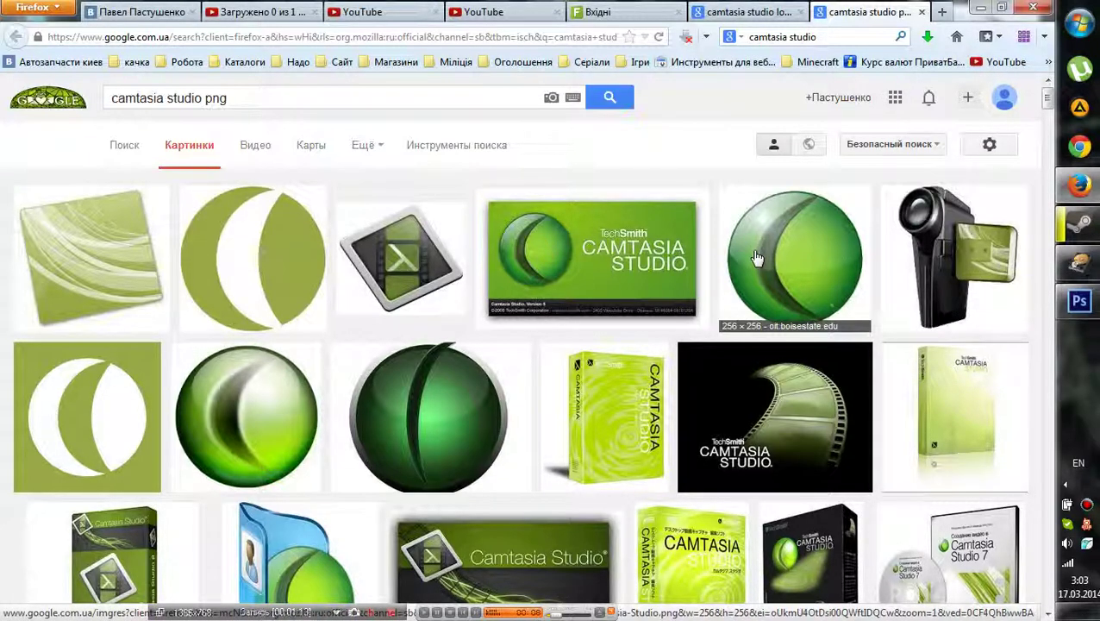
pyautogui.click(749, 13)
pyautogui.scroll(2, 582, 191)
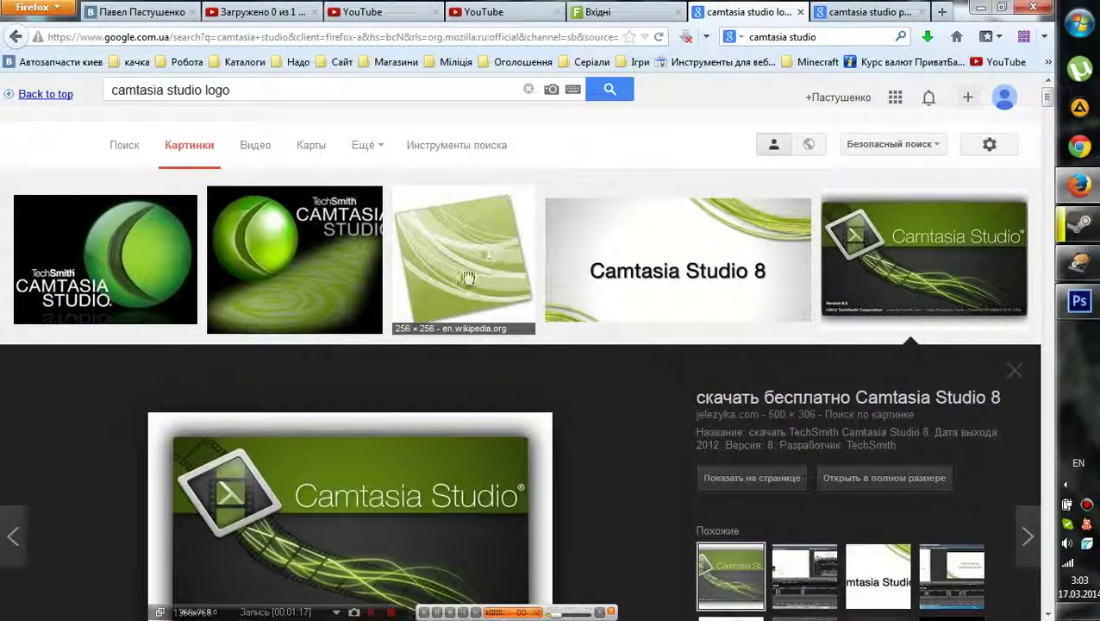
pyautogui.click(349, 252)
pyautogui.scroll(-3, 368, 291)
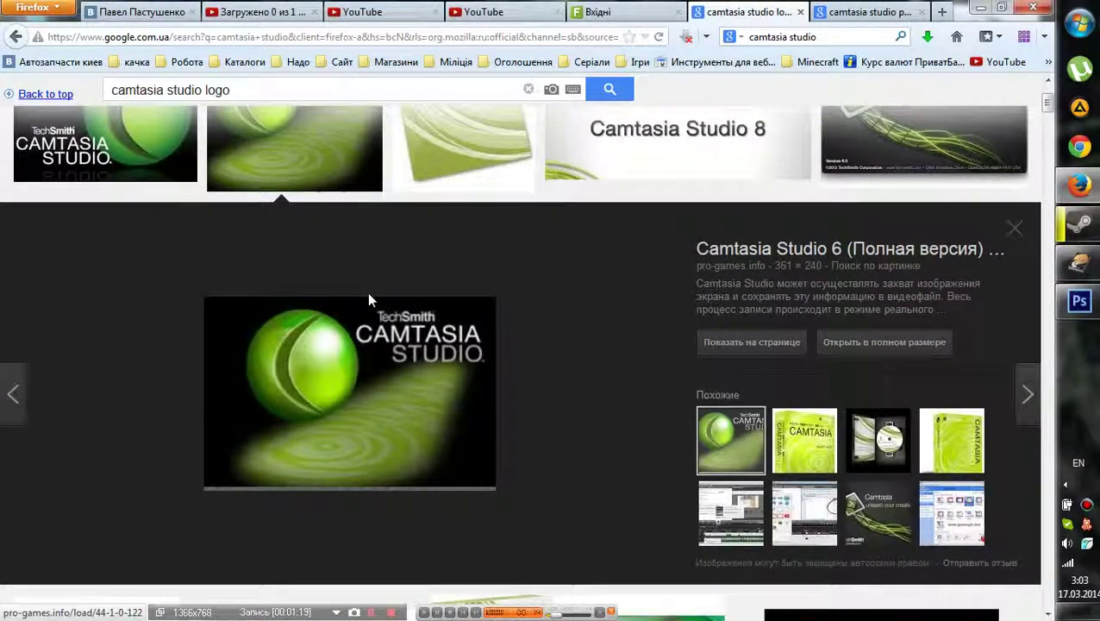
pyautogui.scroll(2, 389, 292)
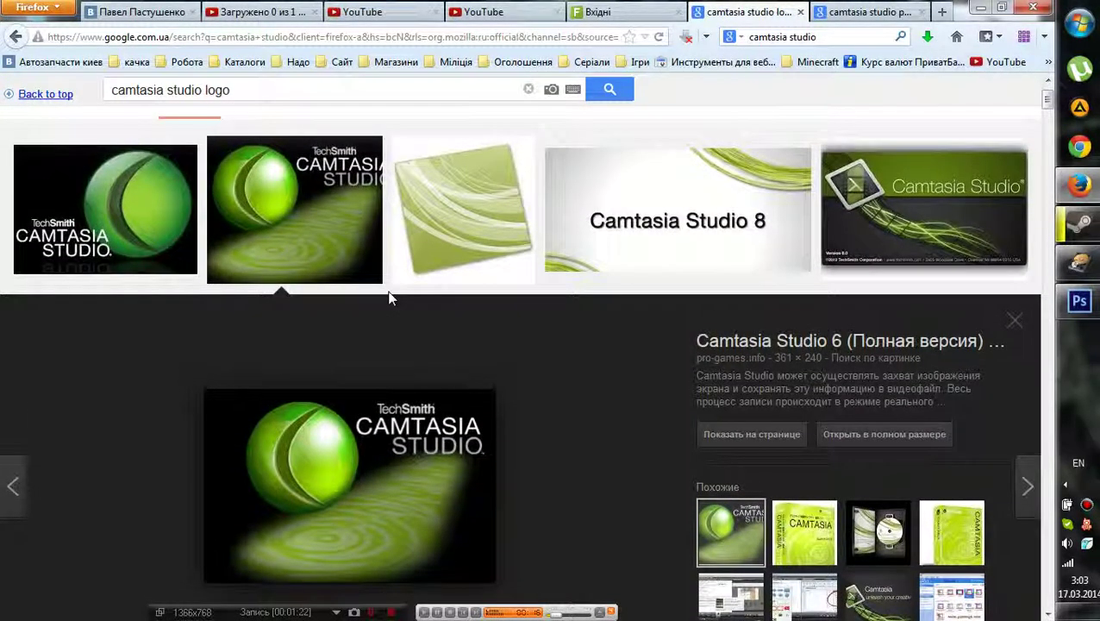
# - Preview the tilted green square Camtasia logo from Wikipedia and save it to the desktop as Camtasia_6_logos.png
pyautogui.click(483, 224)
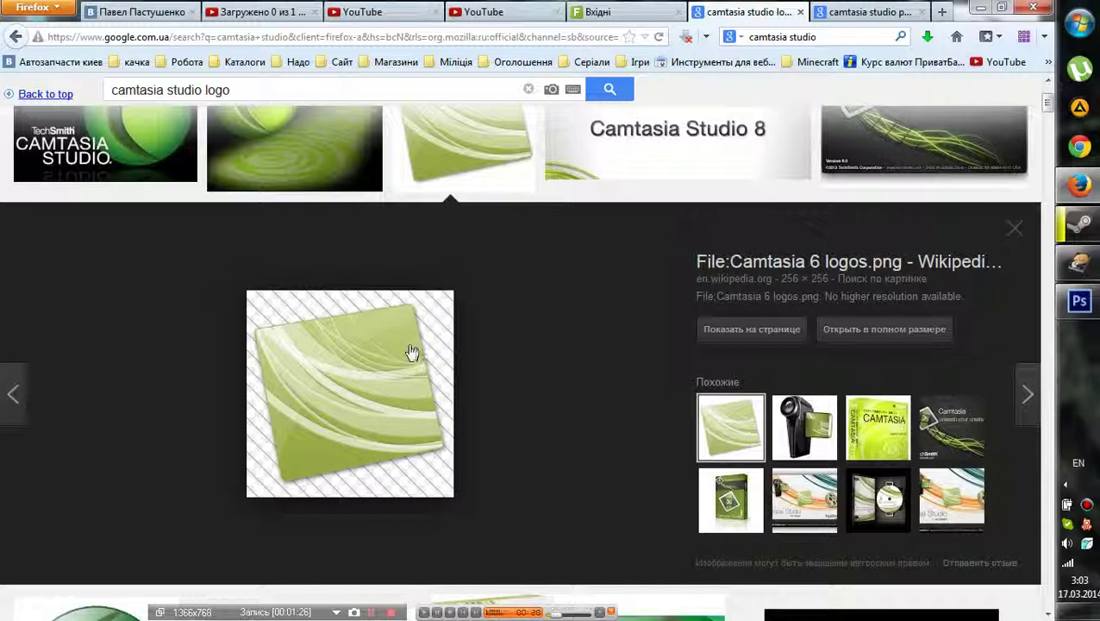
pyautogui.rightClick(410, 354)
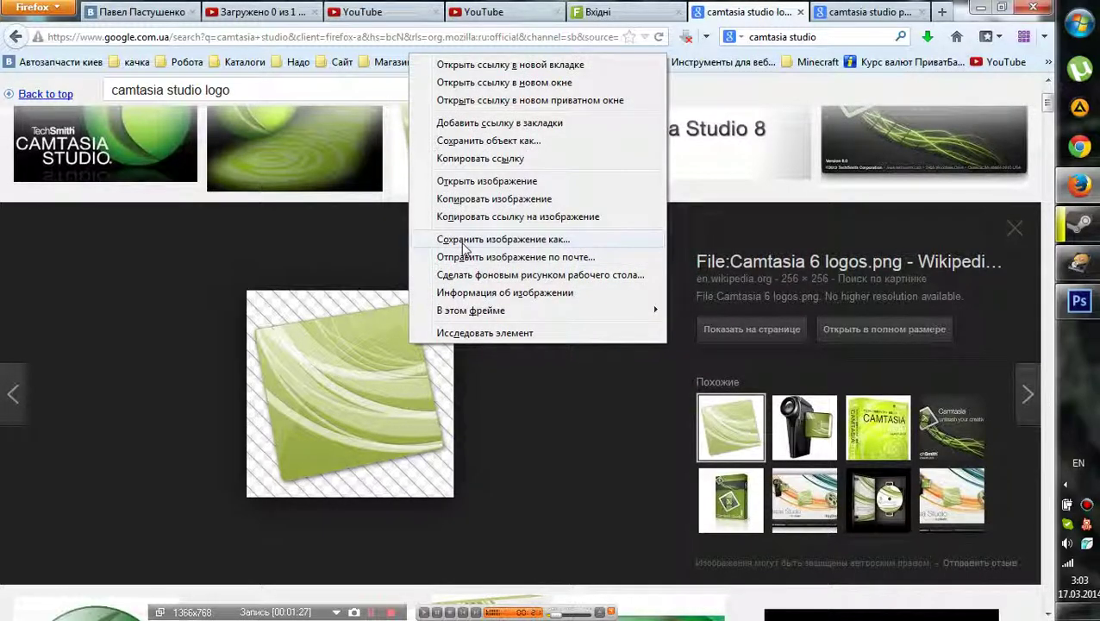
pyautogui.click(463, 242)
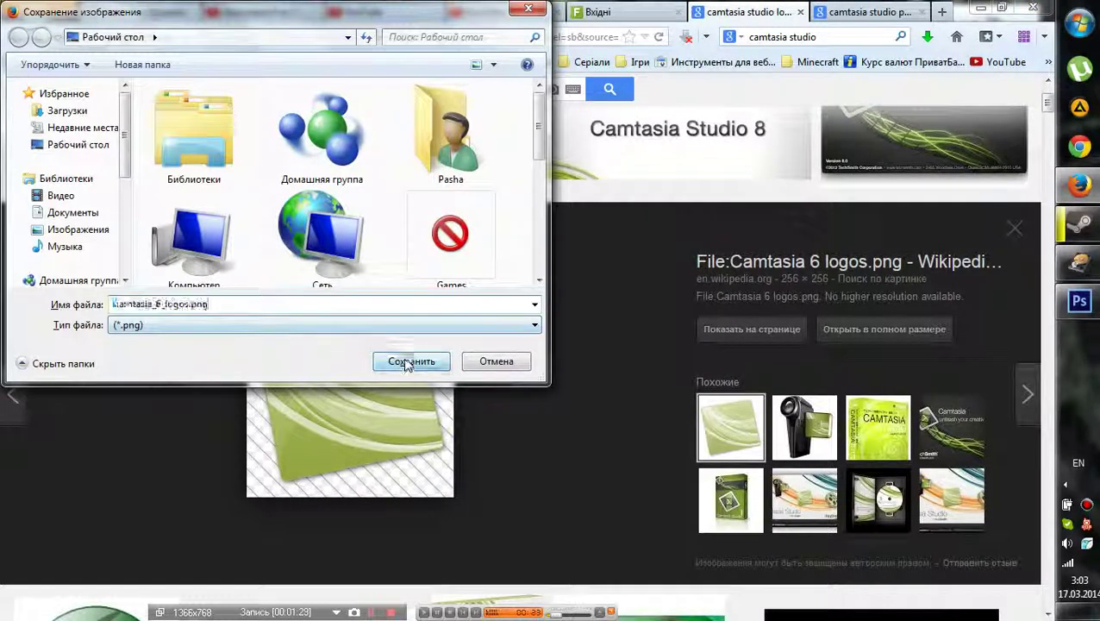
pyautogui.click(409, 362)
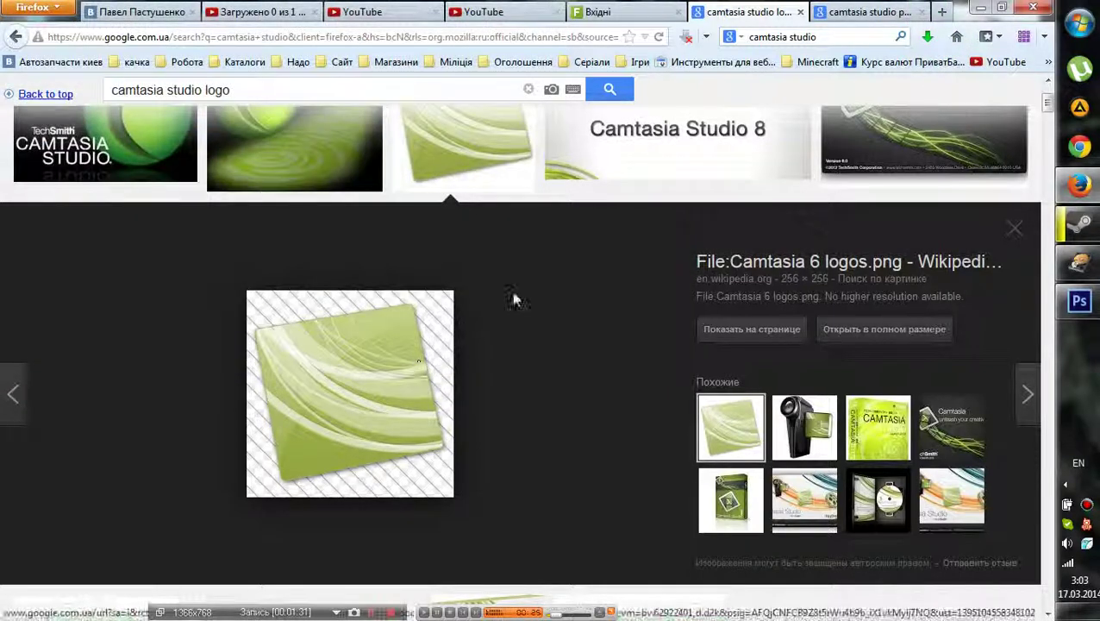
# - Preview the related camcorder icon and save it to the desktop as CamTasia.png
pyautogui.click(805, 427)
pyautogui.rightClick(363, 392)
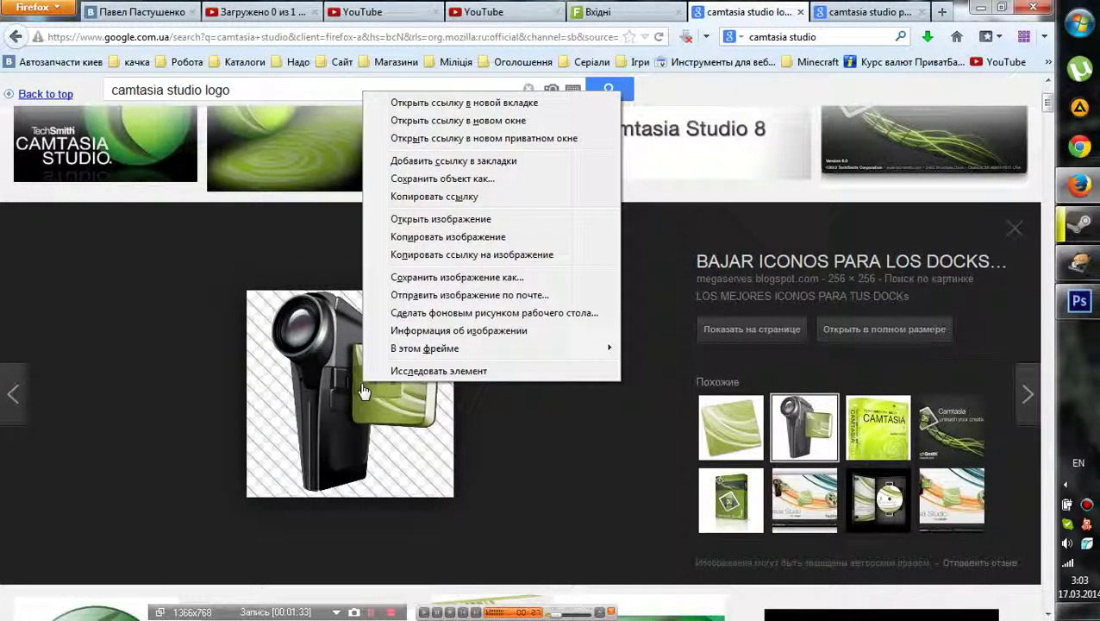
pyautogui.click(419, 284)
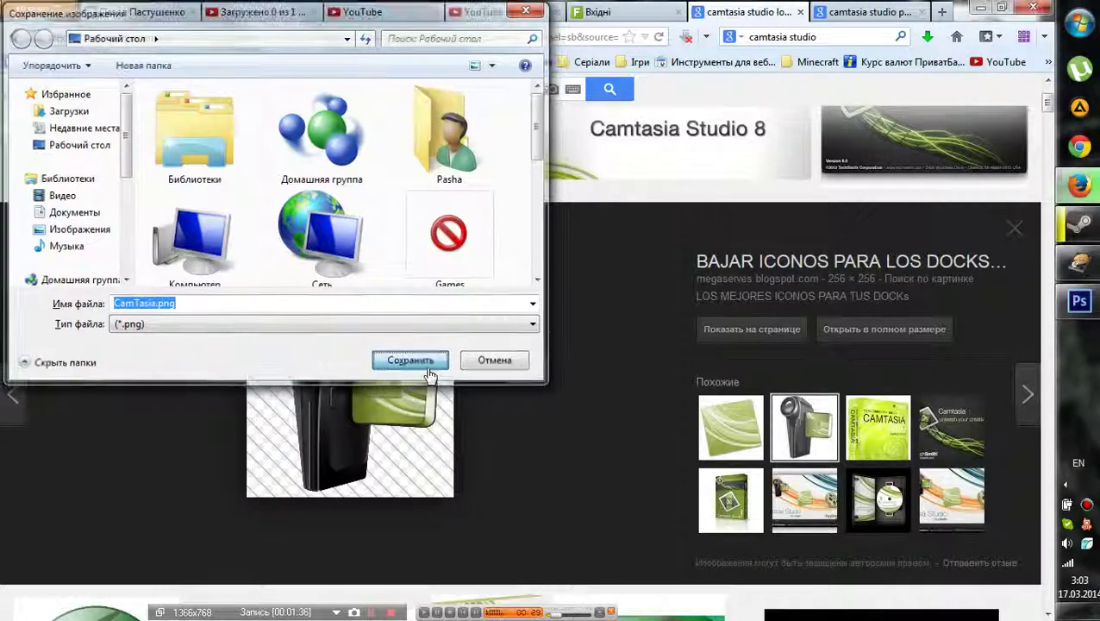
pyautogui.press('Return')
# - Preview the related Camtasia Studio version 6.0 splash image, browse the remaining logo results and return to the PNG results
pyautogui.scroll(-3, 466, 432)
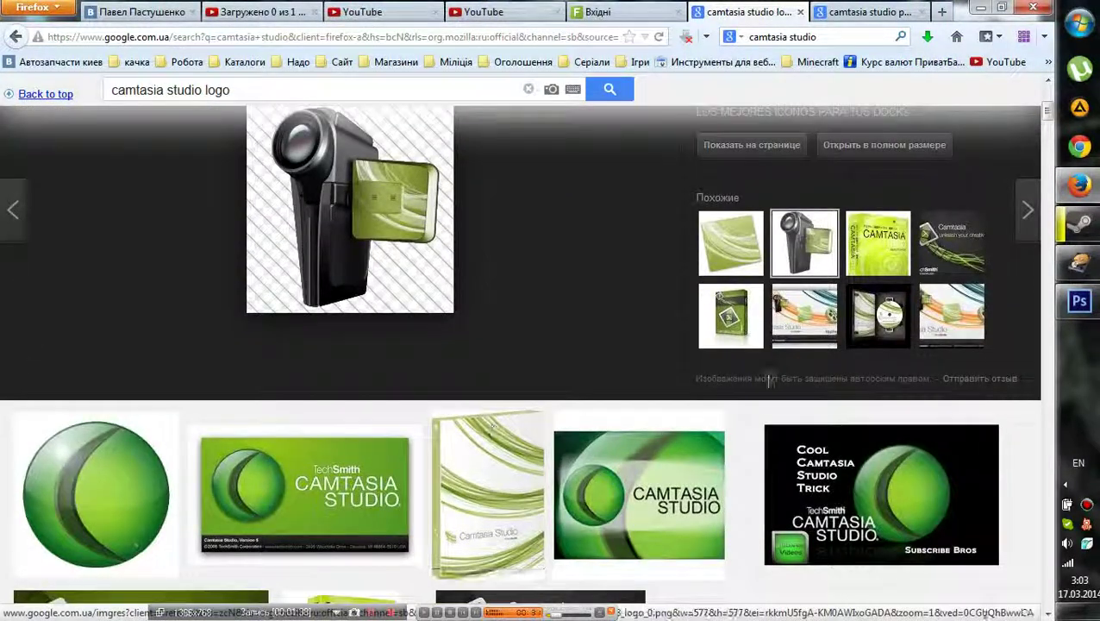
pyautogui.click(805, 315)
pyautogui.scroll(3, 552, 388)
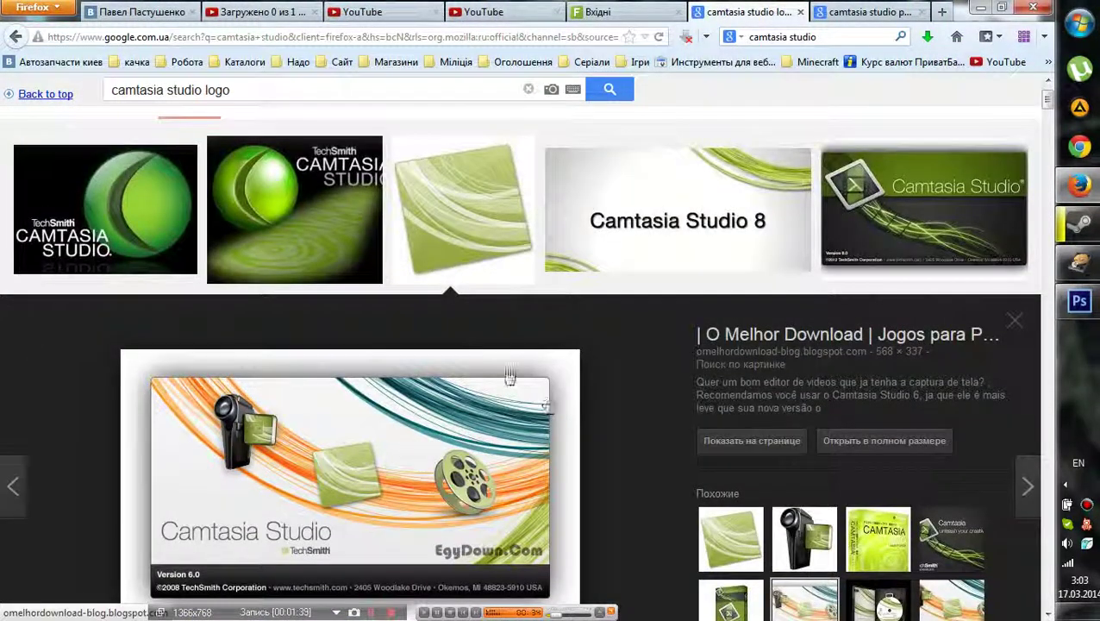
pyautogui.scroll(-10, 800, 258)
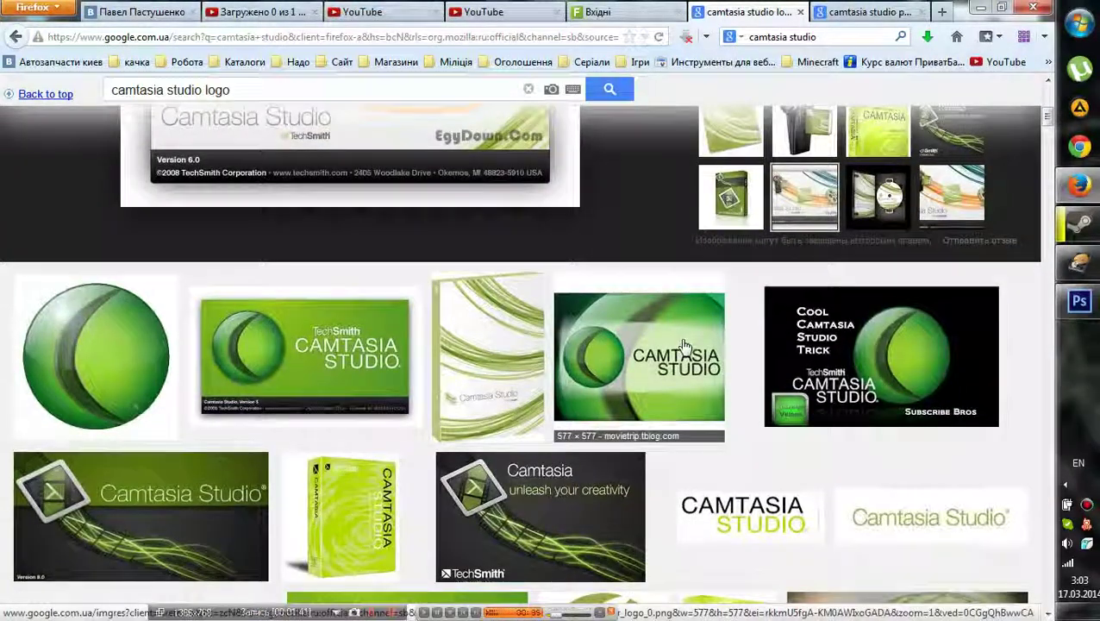
pyautogui.scroll(-10, 681, 347)
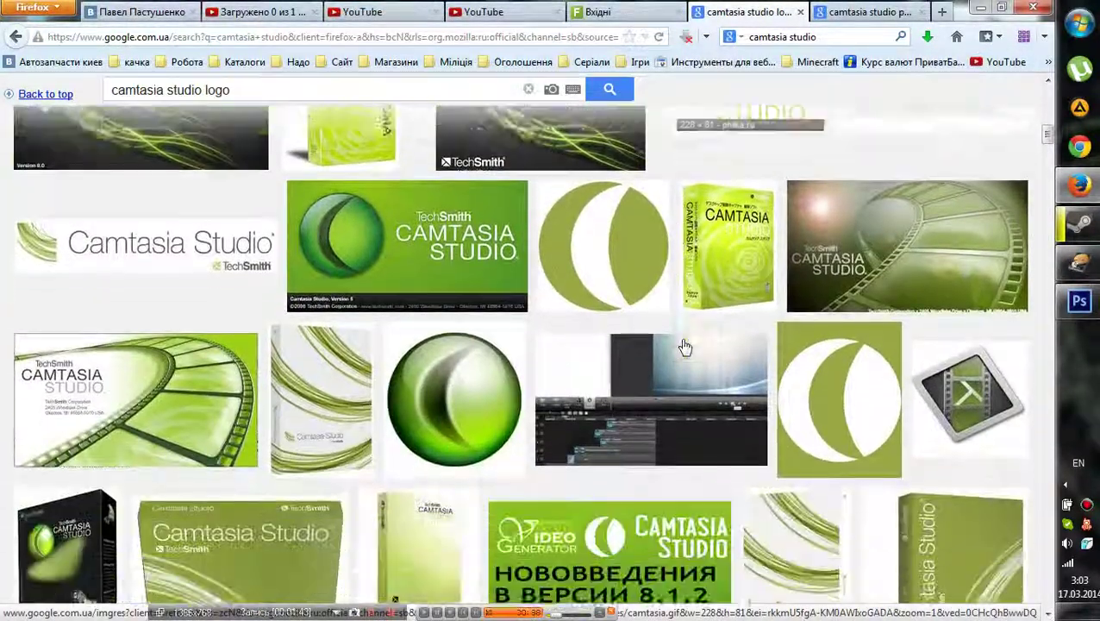
pyautogui.scroll(-10, 682, 350)
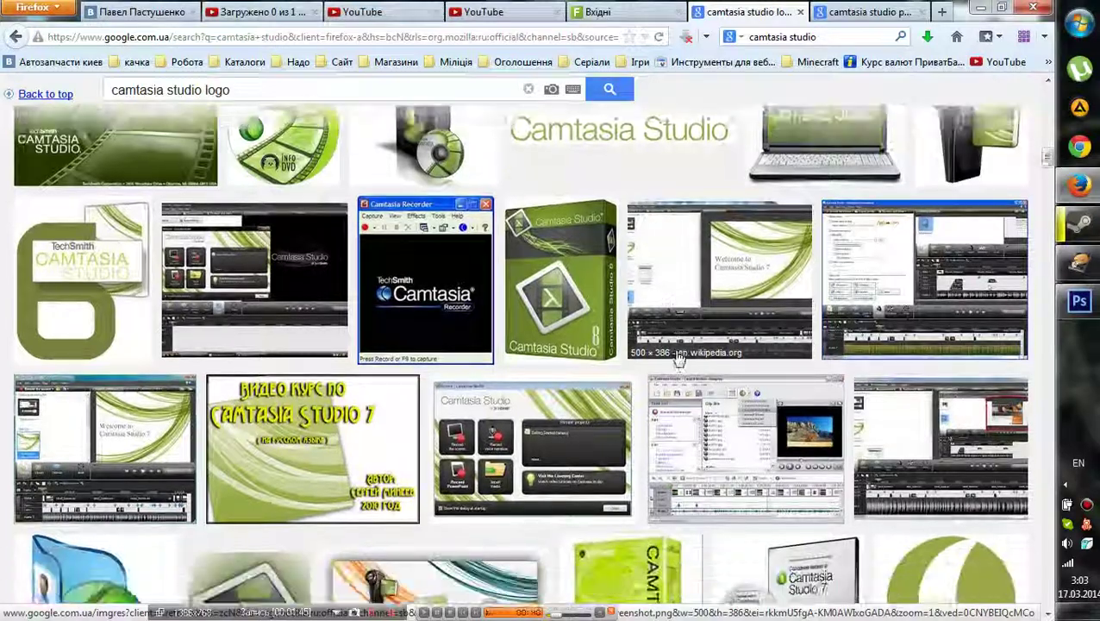
pyautogui.hotkey('ctrl', 'Tab')
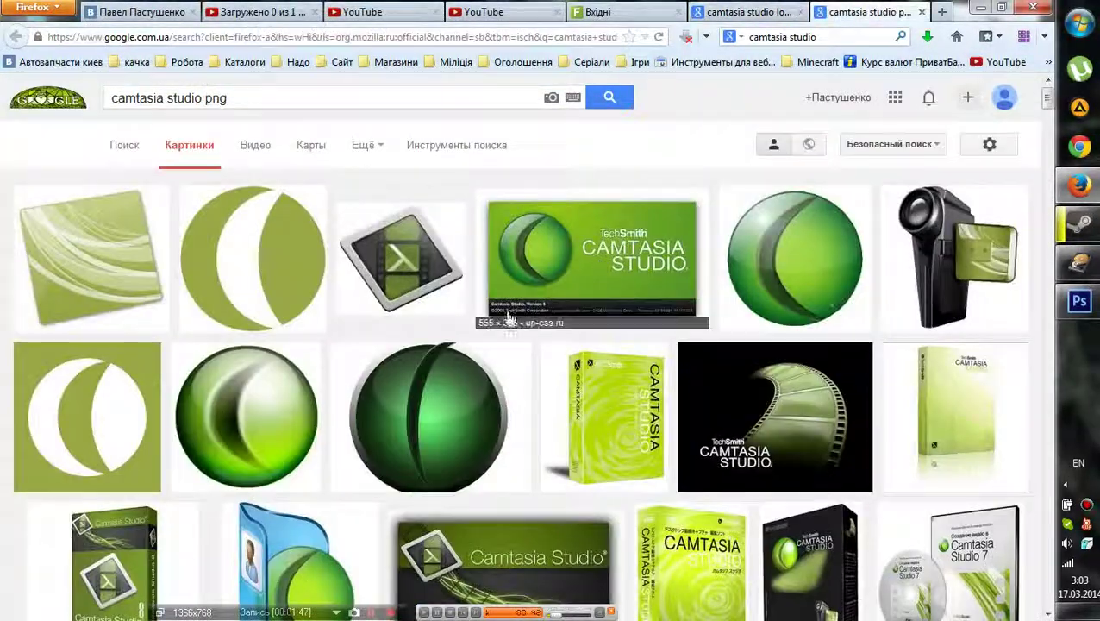
# - Browse the camtasia studio png results and preview the green sphere on black with the Camtasia Studio text from pro-games.info
pyautogui.scroll(-3, 231, 215)
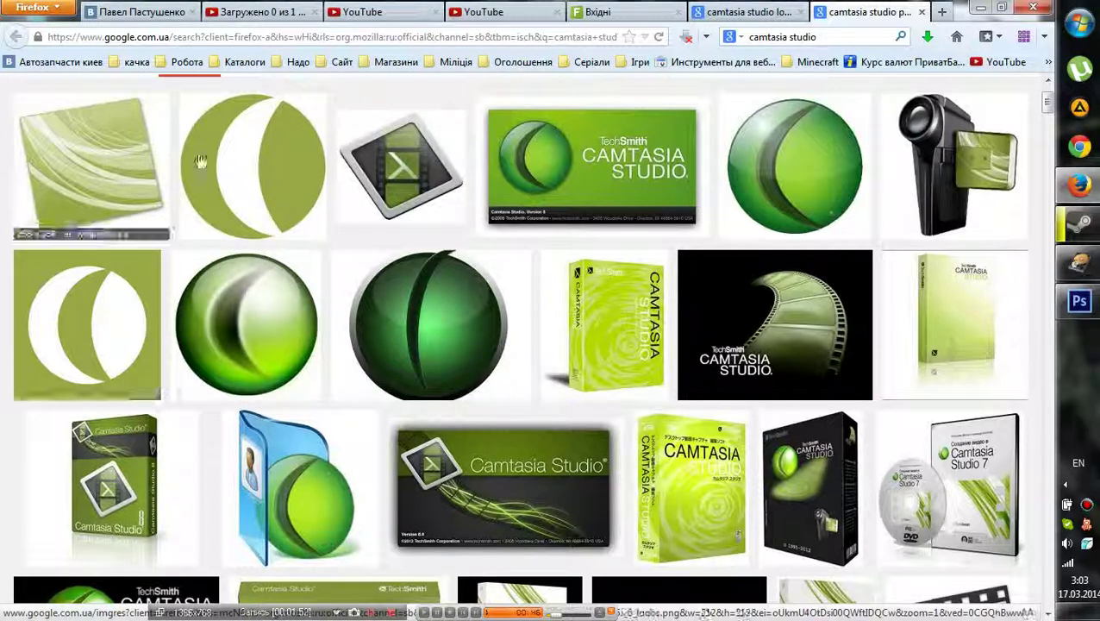
pyautogui.scroll(-2, 629, 330)
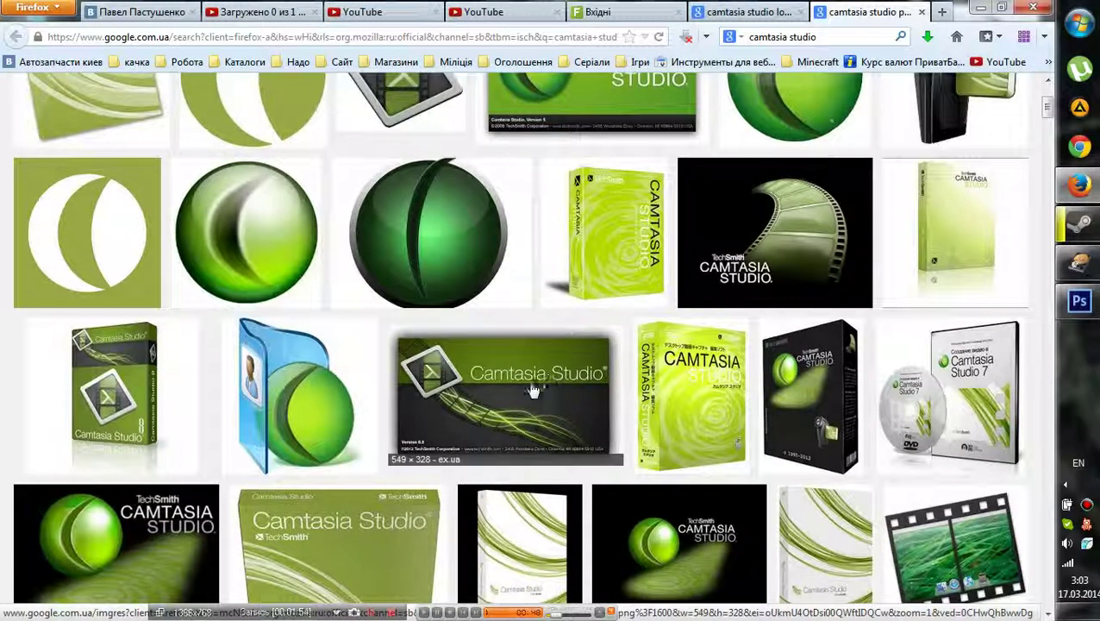
pyautogui.scroll(-4, 483, 412)
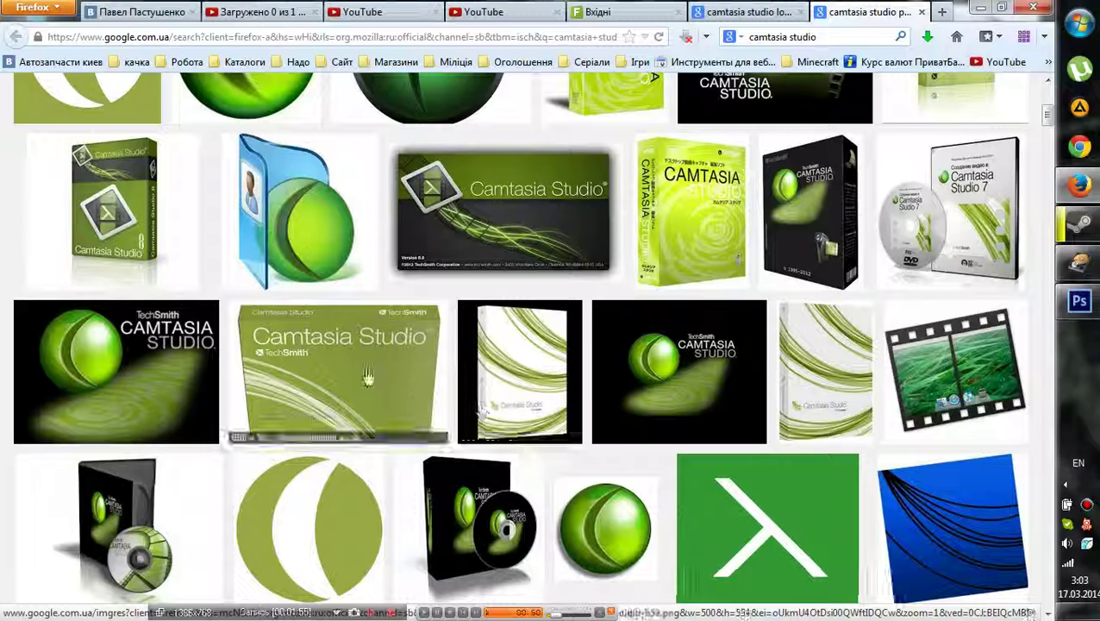
pyautogui.click(119, 384)
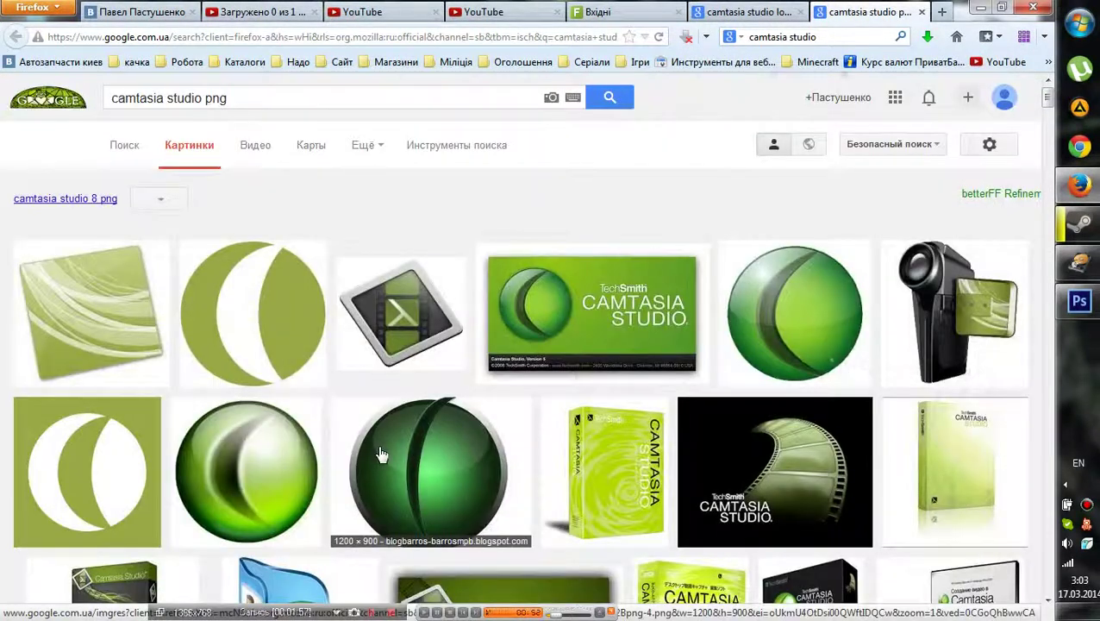
pyautogui.scroll(-2, 380, 453)
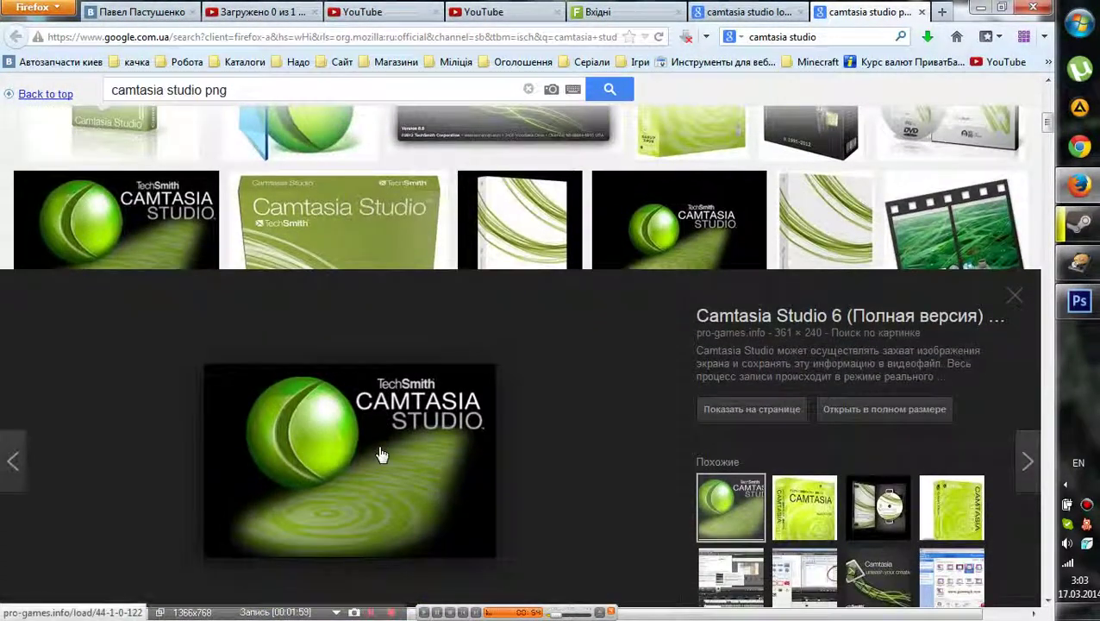
pyautogui.scroll(-10, 382, 454)
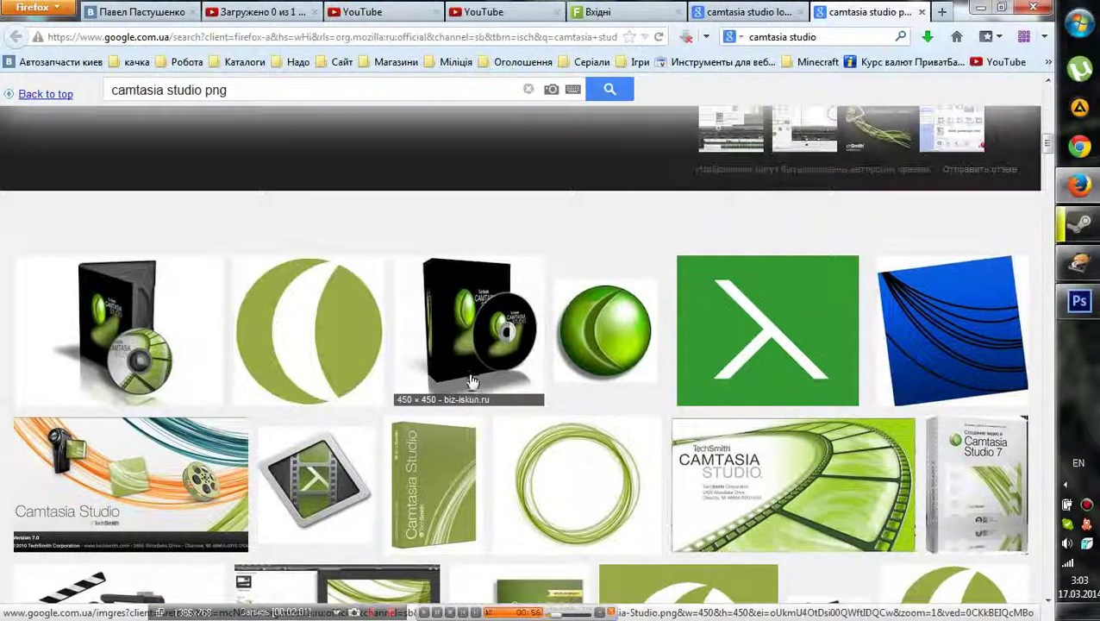
pyautogui.scroll(-4, 471, 381)
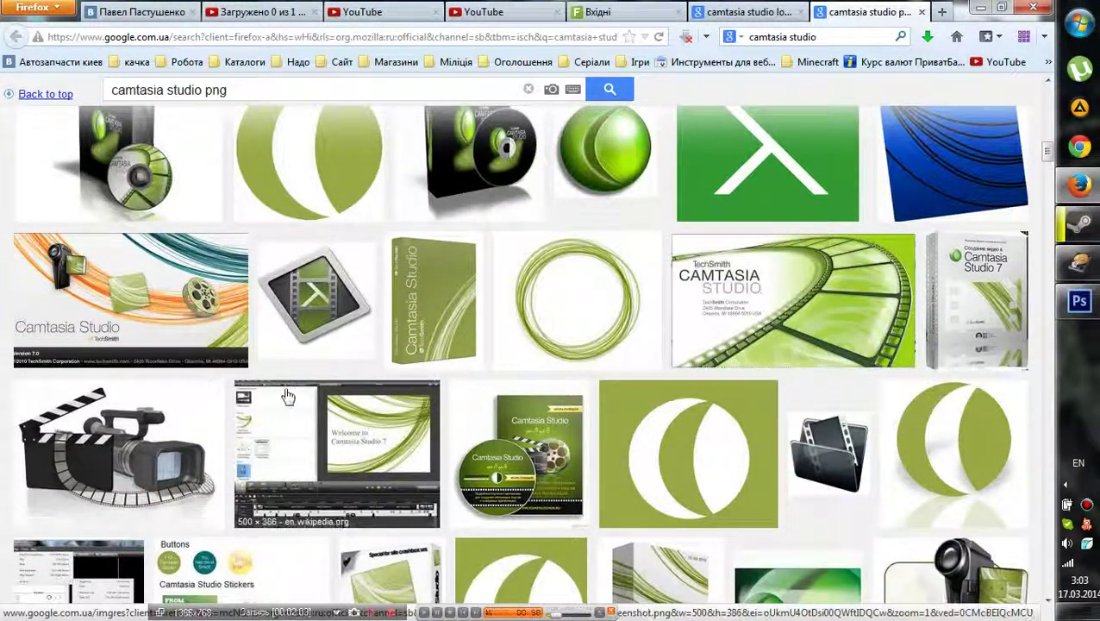
pyautogui.scroll(-8, 287, 393)
pyautogui.scroll(-15, 393, 383)
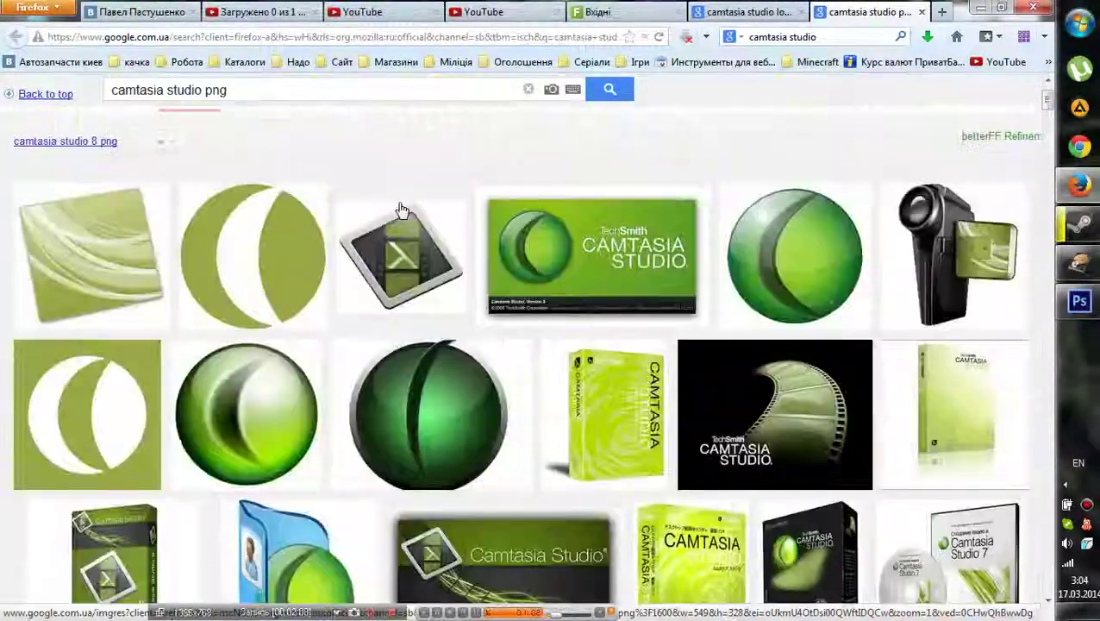
# - Filter the camtasia studio png image results to large sizes (Большие)
pyautogui.scroll(2, 393, 222)
pyautogui.click(460, 153)
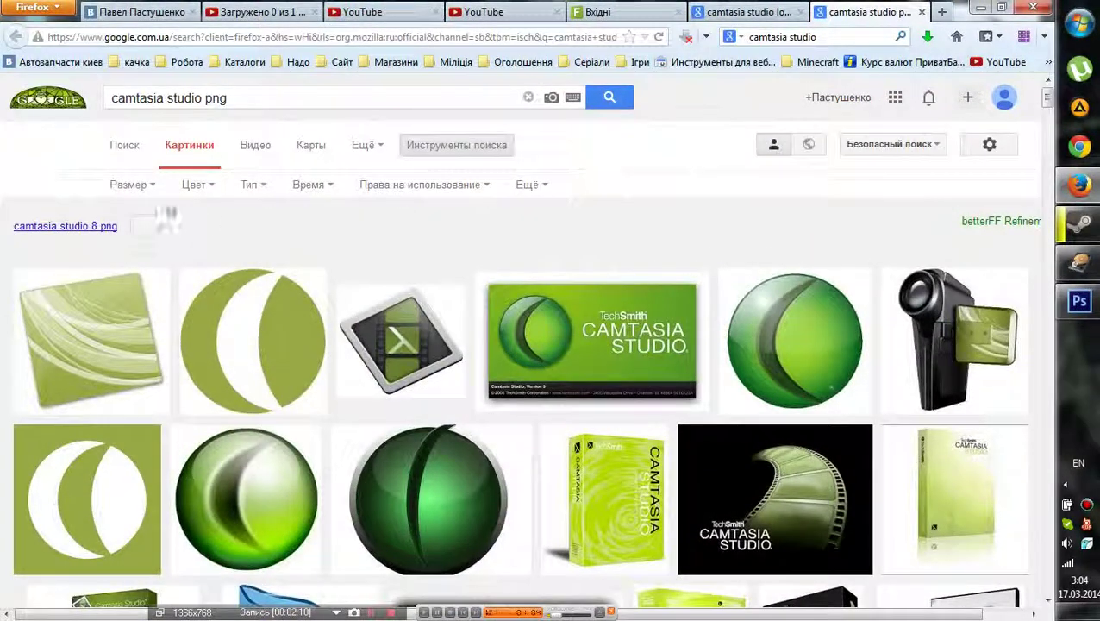
pyautogui.click(130, 185)
pyautogui.click(131, 233)
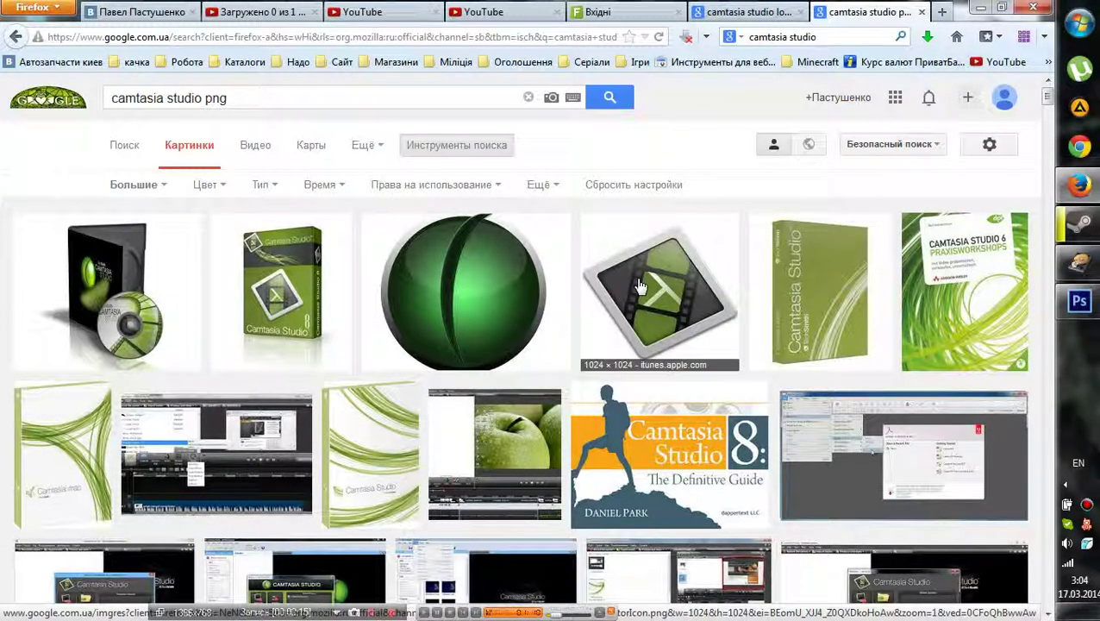
# - Return to the camtasia studio logo results and filter them to large images (Большие)
pyautogui.hotkey('ctrl', 'shift', 'Tab')
pyautogui.scroll(5, 328, 250)
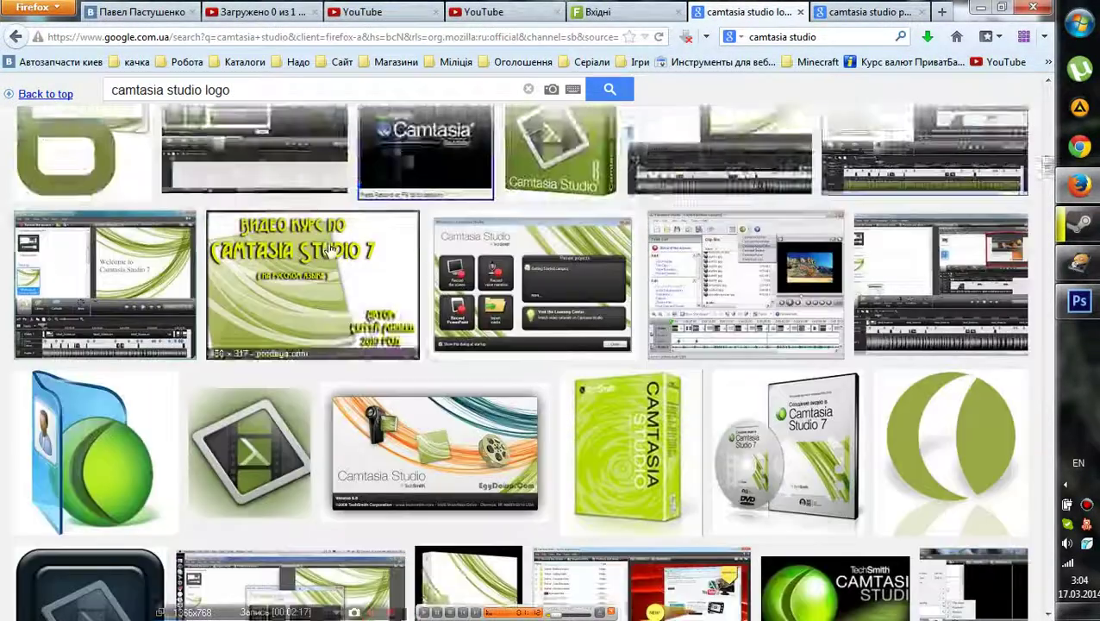
pyautogui.scroll(10, 328, 250)
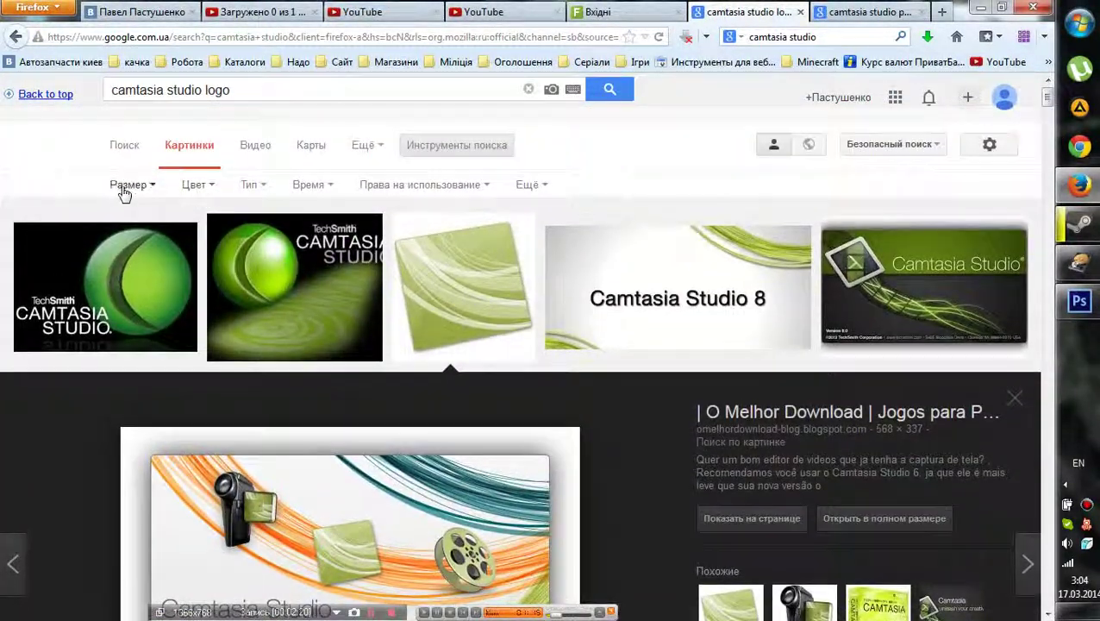
pyautogui.click(124, 185)
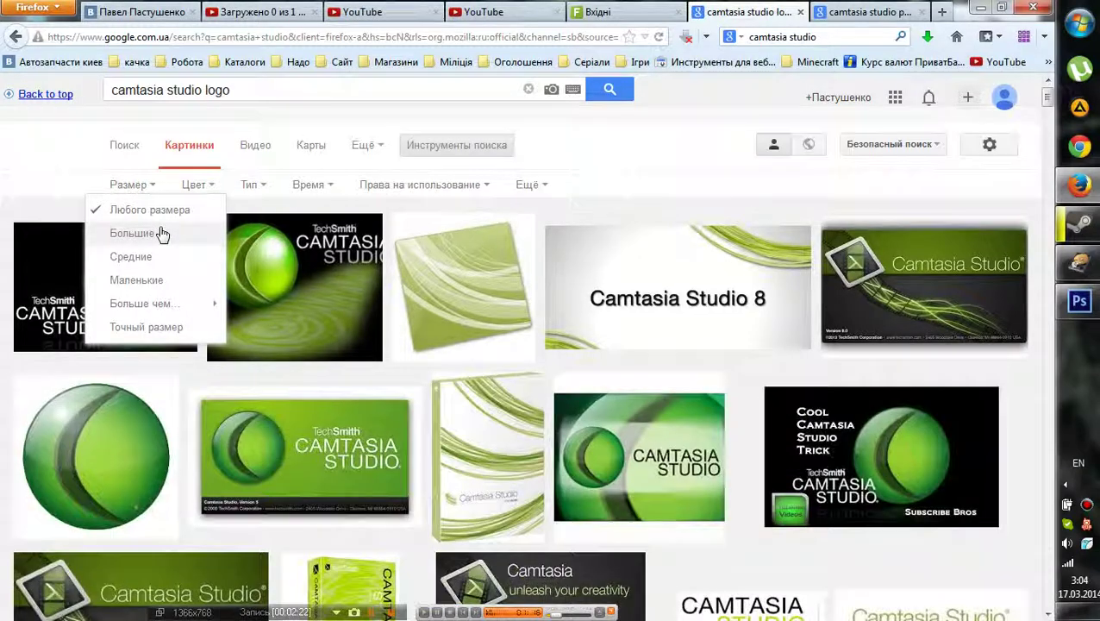
pyautogui.click(161, 231)
# - Preview the 1920 × 1080 Camtasia Studio banner from niceprog.net and check the logo results below it
pyautogui.scroll(-5, 365, 299)
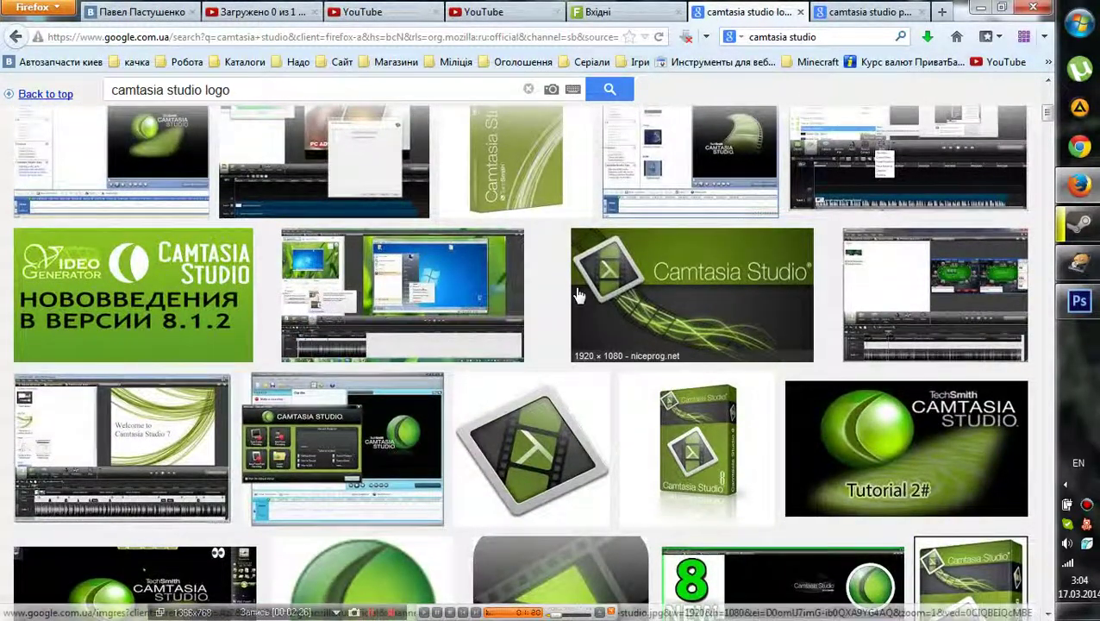
pyautogui.click(682, 290)
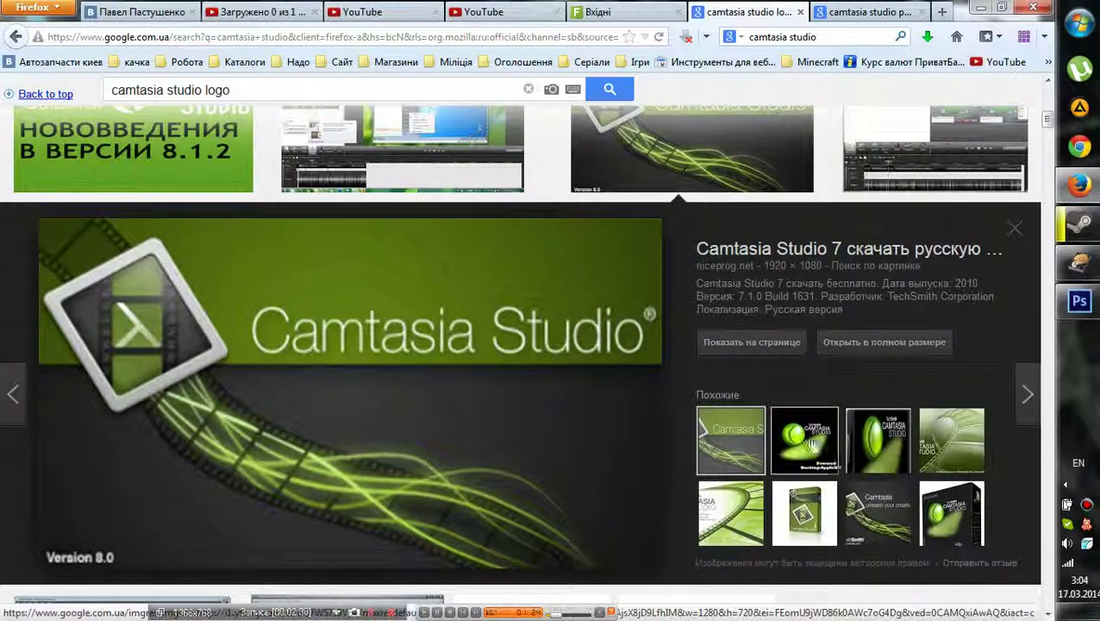
pyautogui.scroll(-6, 527, 417)
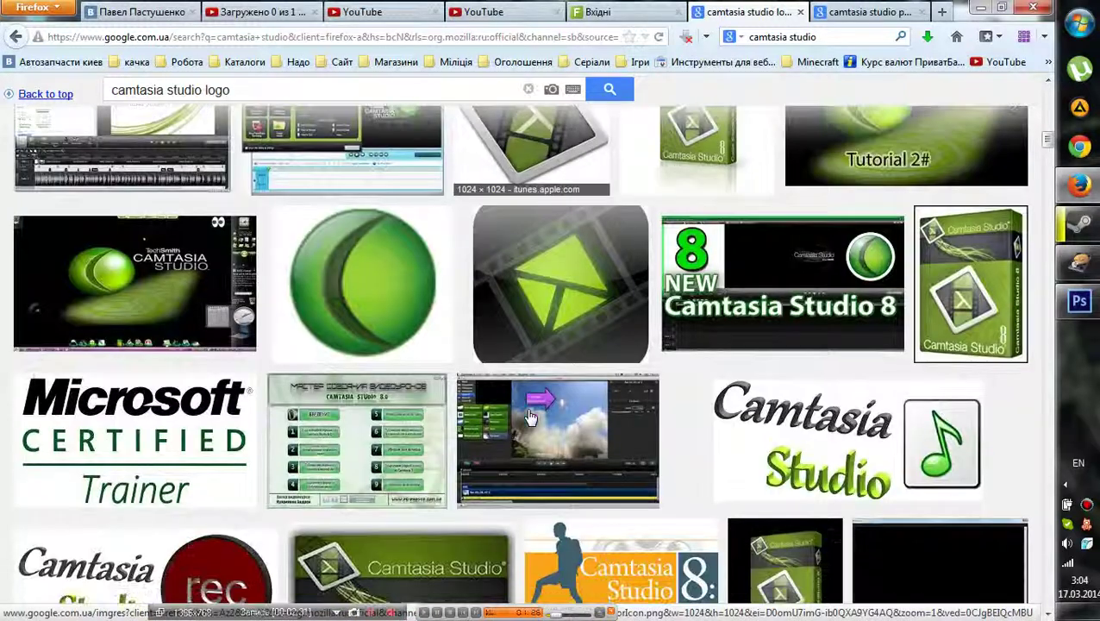
pyautogui.scroll(1, 531, 416)
pyautogui.scroll(1, 530, 417)
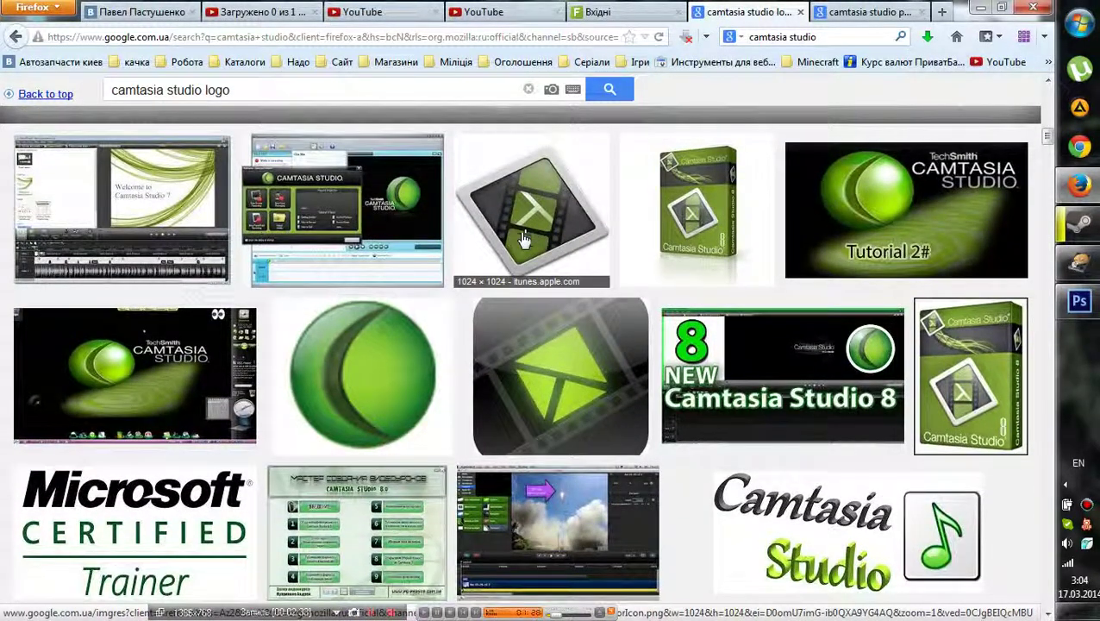
# - Preview the tilted film-strip Camtasia icon from itunes.apple.com and save it to the desktop as CamtasiaEditorIcon.png
pyautogui.click(528, 226)
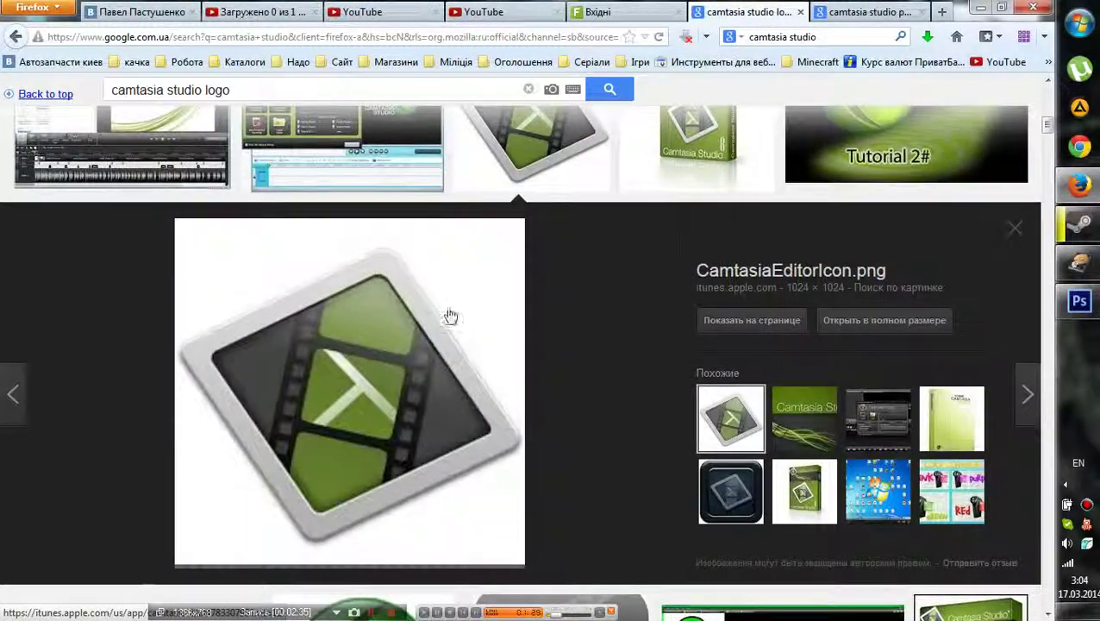
pyautogui.rightClick(388, 369)
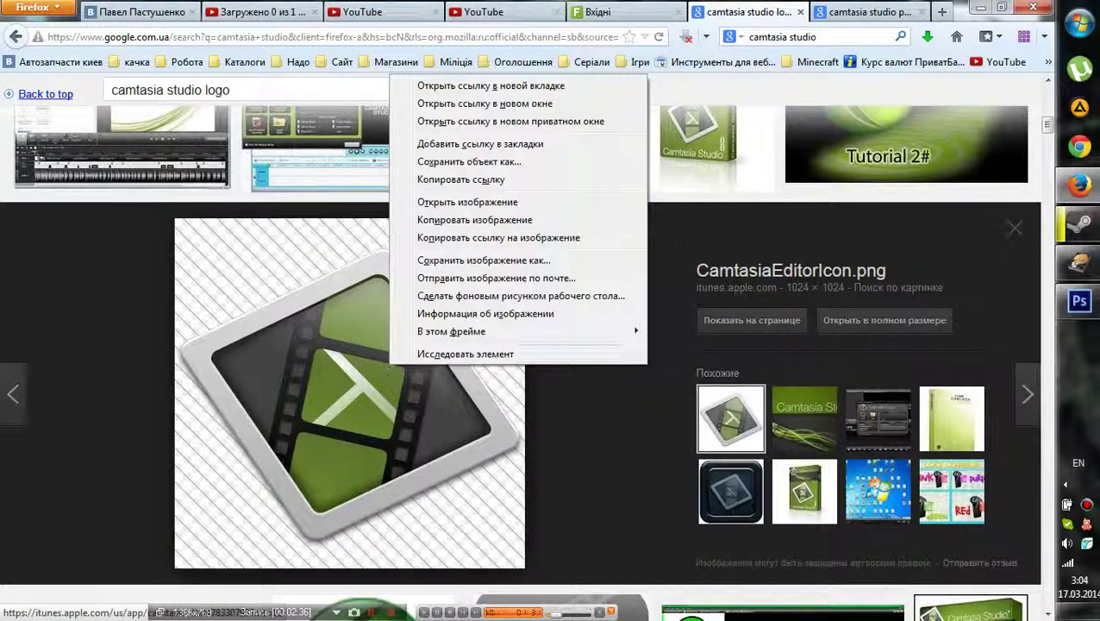
pyautogui.click(462, 257)
pyautogui.click(407, 362)
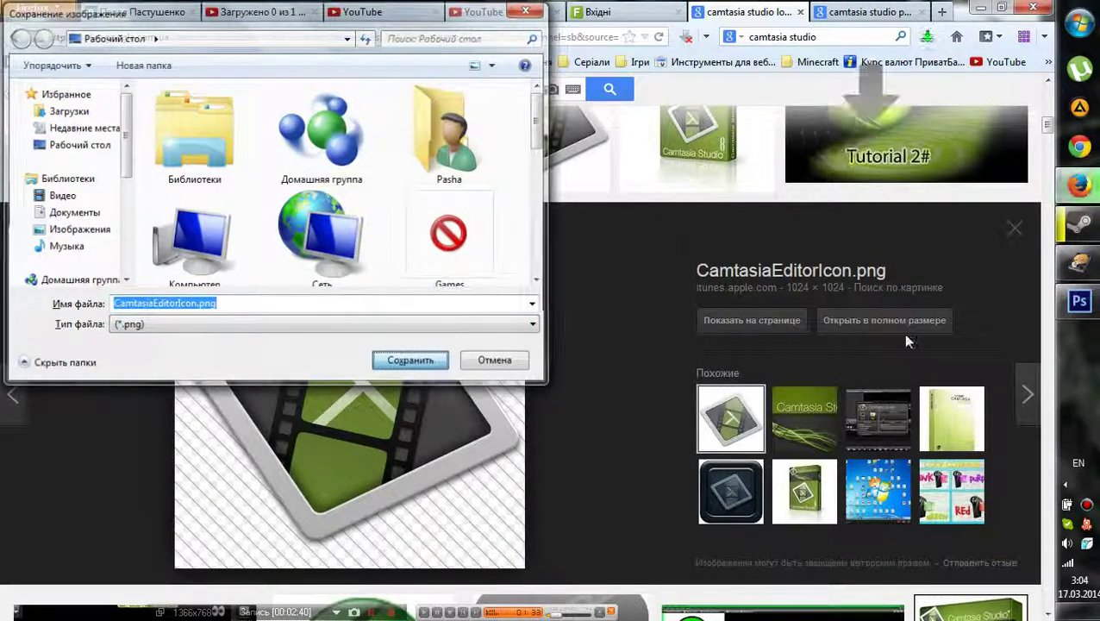
# - Switch to Photoshop and select CamTasia.png, Camtasia_6_logos.png and CamtasiaEditorIcon.png on the desktop as the files to open
pyautogui.hotkey('alt', 'Tab')
pyautogui.click(49, 11)
pyautogui.click(69, 44)
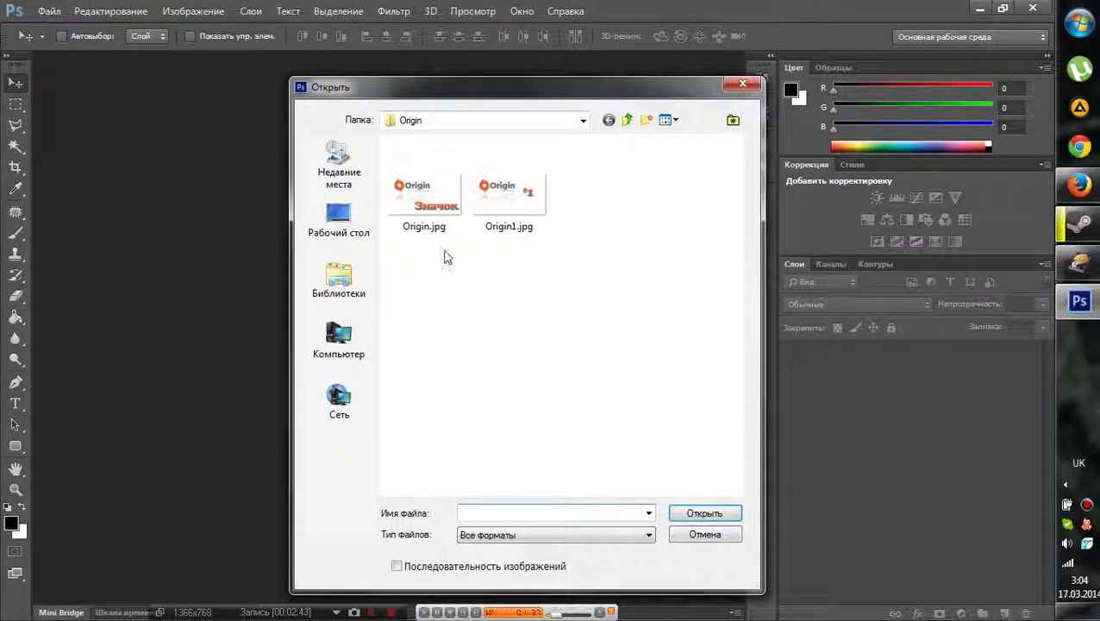
pyautogui.click(362, 234)
pyautogui.scroll(-5, 589, 423)
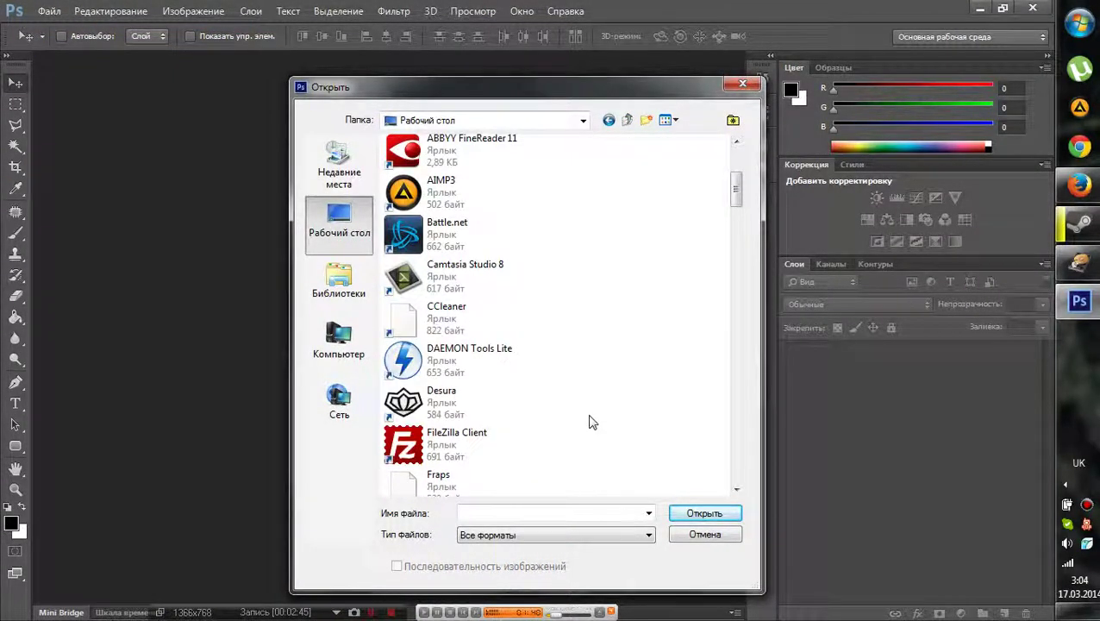
pyautogui.scroll(-8, 590, 422)
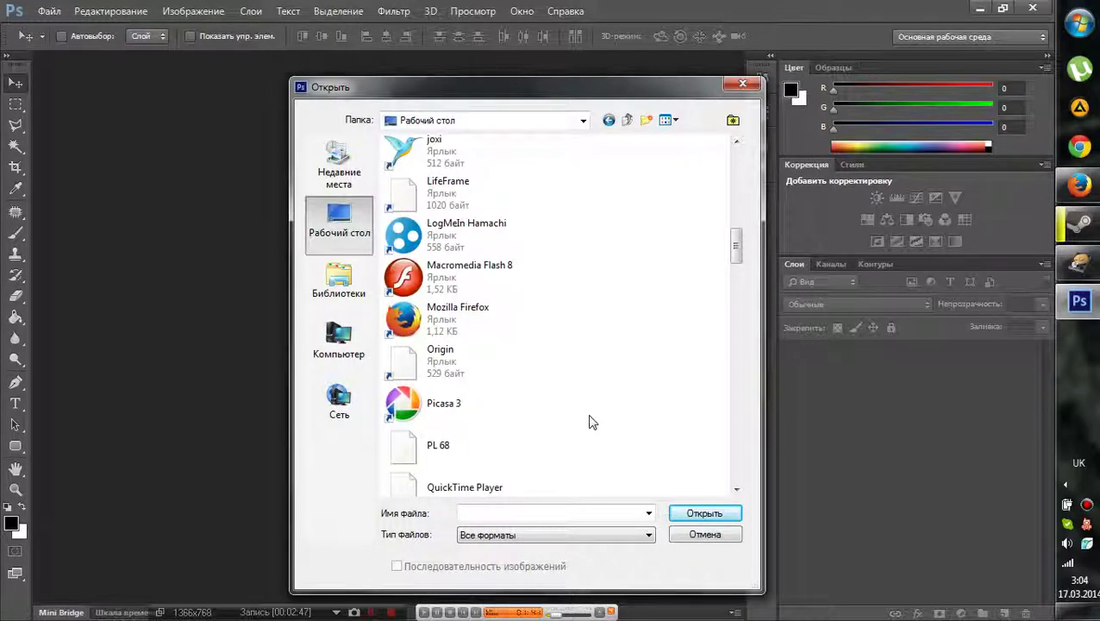
pyautogui.scroll(-8, 590, 422)
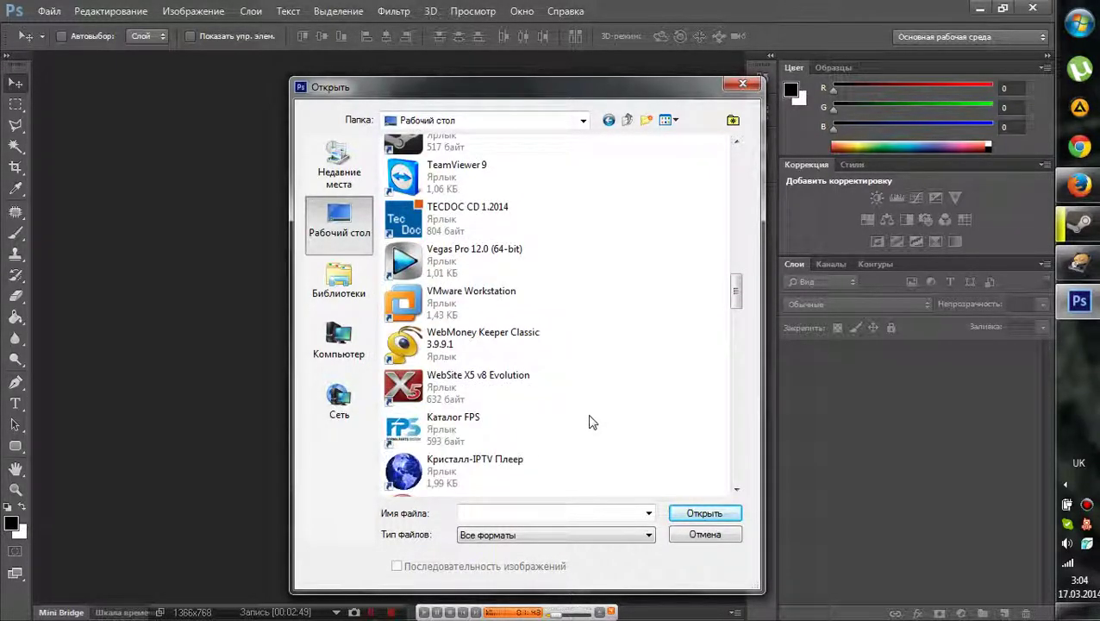
pyautogui.scroll(-8, 590, 422)
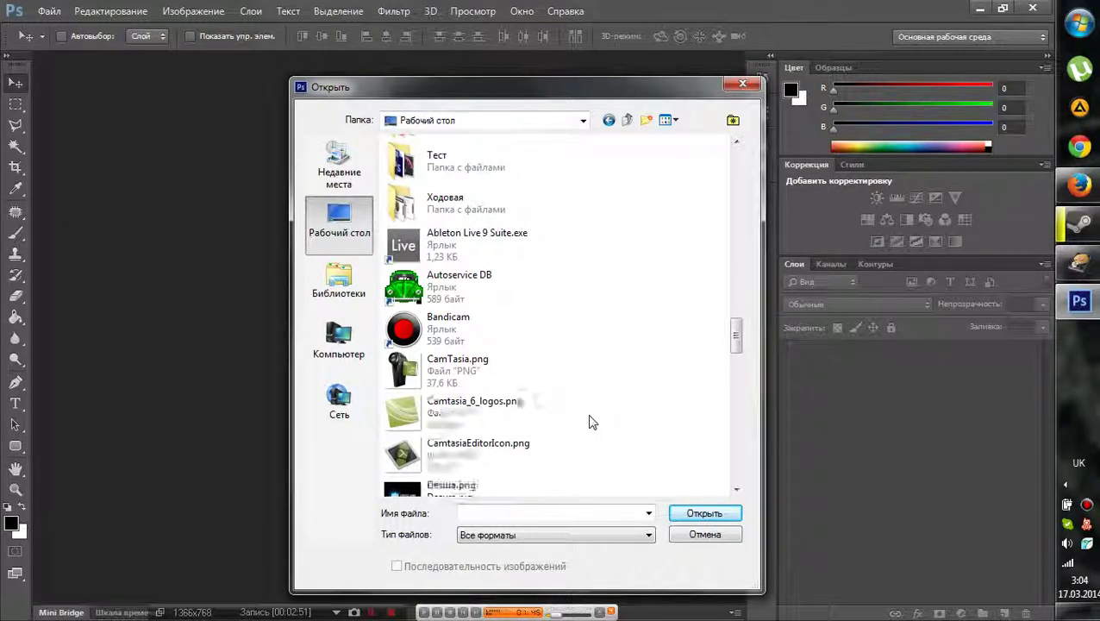
pyautogui.moveTo(477, 273); pyautogui.dragTo(496, 355)
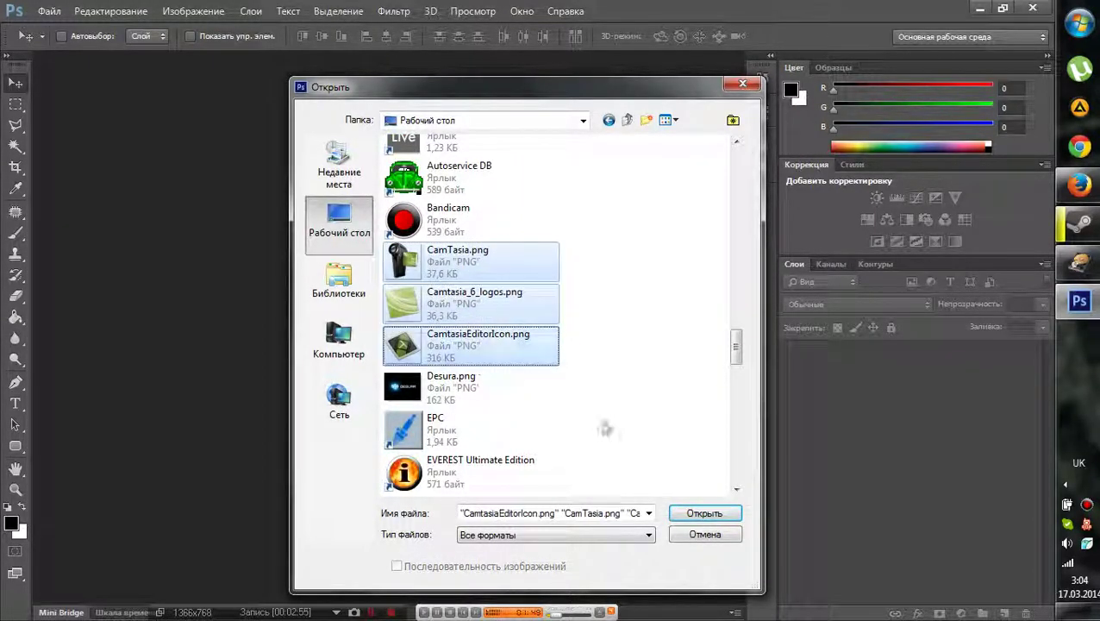
# - Open the three selected images, assigning Adobe RGB (1998) to CamTasia.png and Camtasia_6_logos.png and using the embedded profile for CamtasiaEditorIcon.png
pyautogui.click(705, 513)
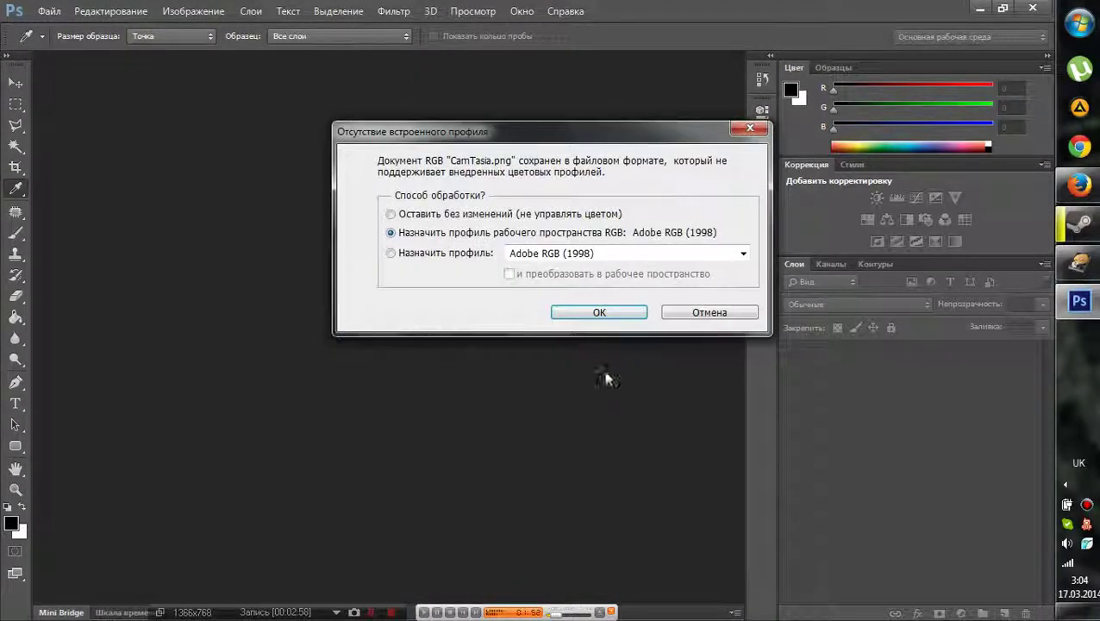
pyautogui.click(629, 316)
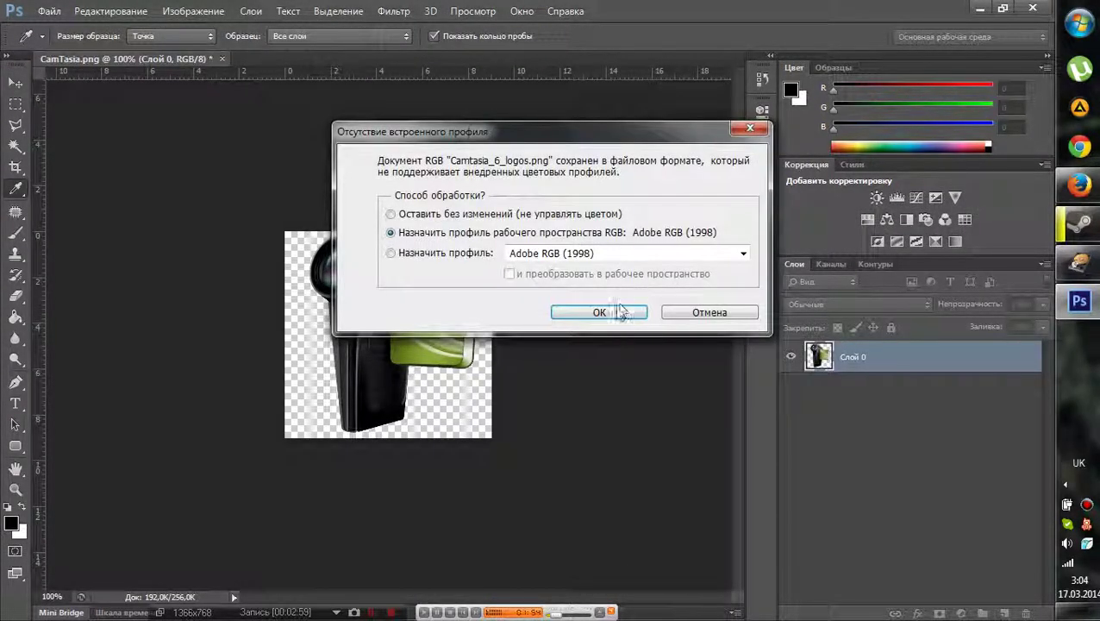
pyautogui.click(619, 314)
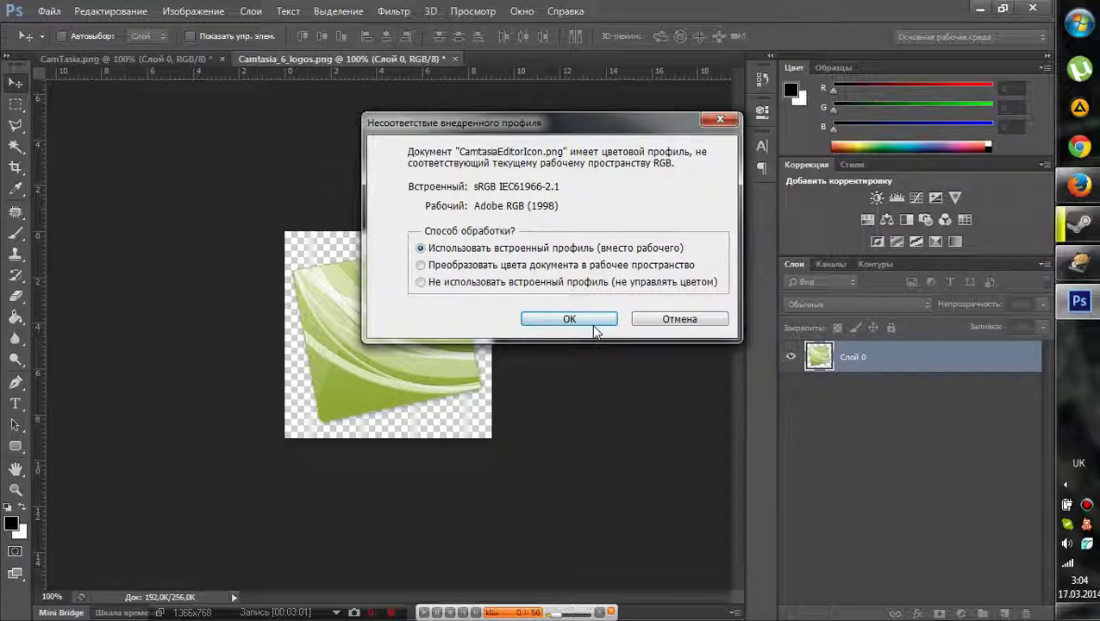
pyautogui.click(569, 319)
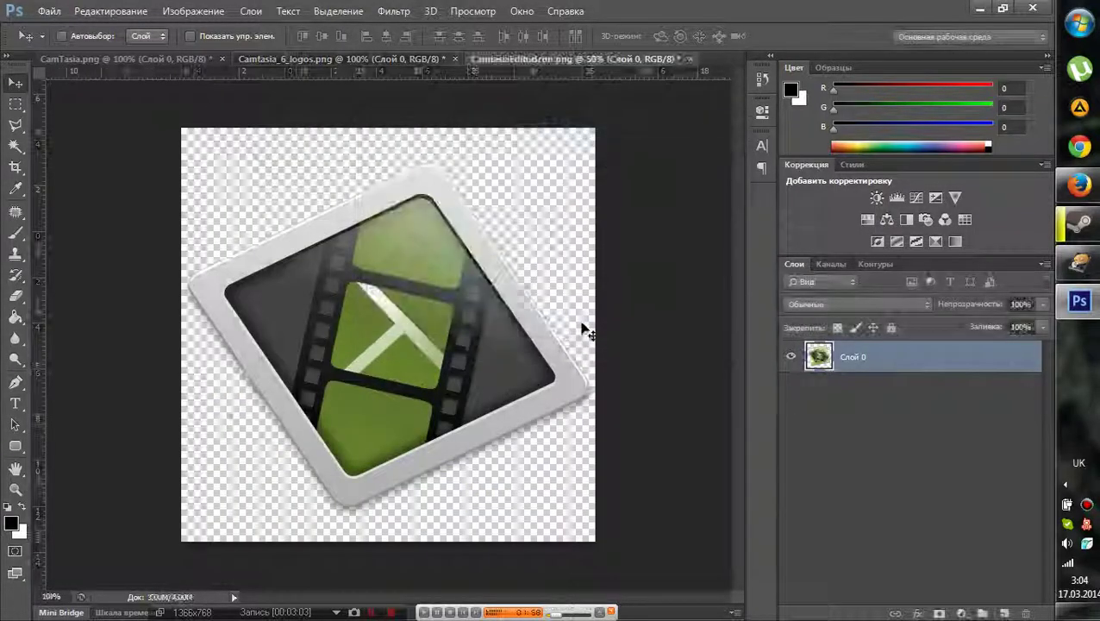
# - Switch to Firefox and look through the large-size camtasia studio logo image results for another usable logo
pyautogui.click(1079, 184)
pyautogui.scroll(5, 526, 339)
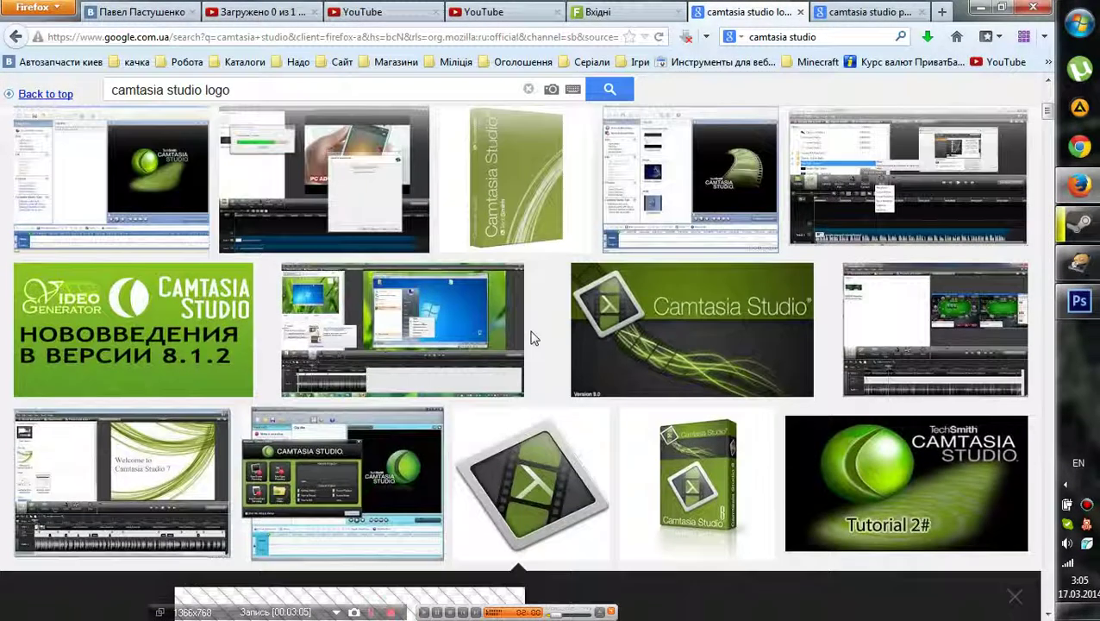
pyautogui.scroll(3, 524, 340)
pyautogui.scroll(-4, 527, 344)
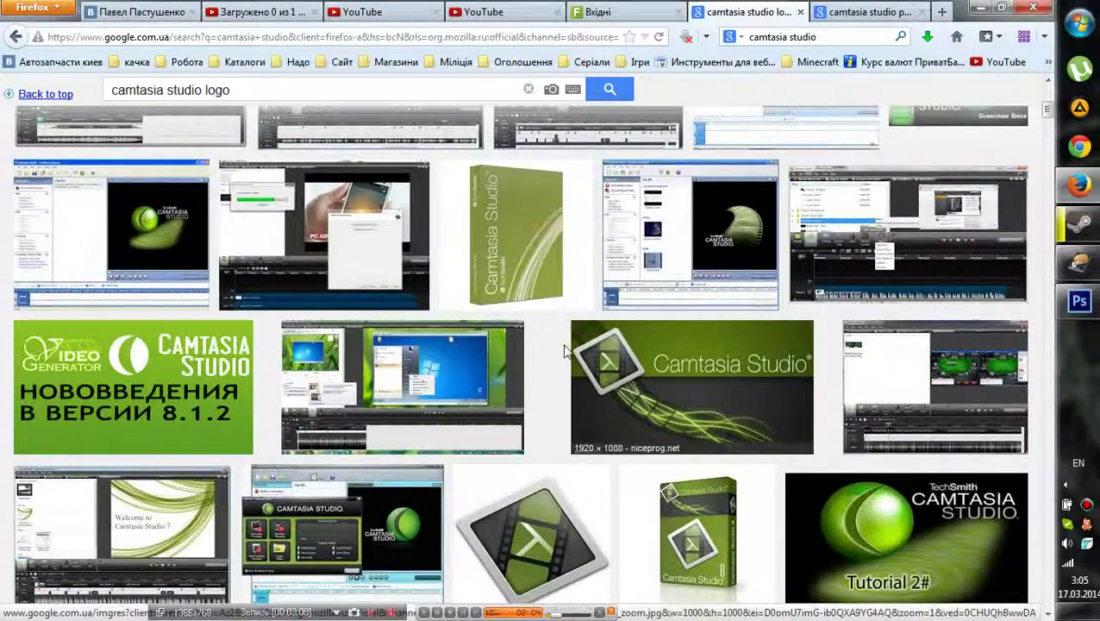
pyautogui.click(532, 530)
pyautogui.scroll(-3, 565, 353)
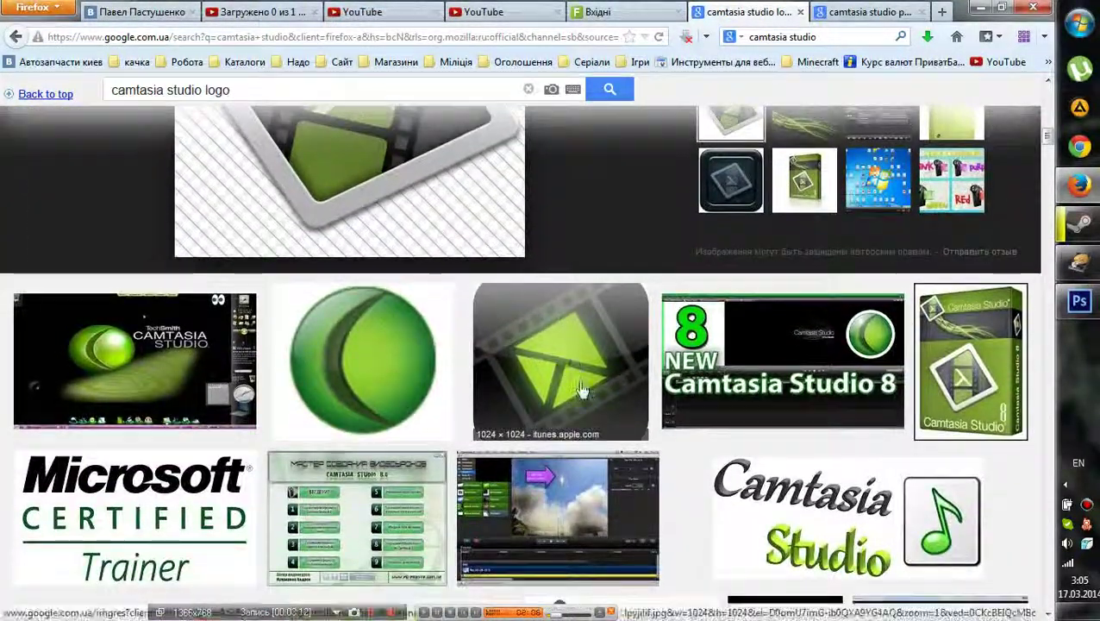
pyautogui.scroll(-5, 488, 426)
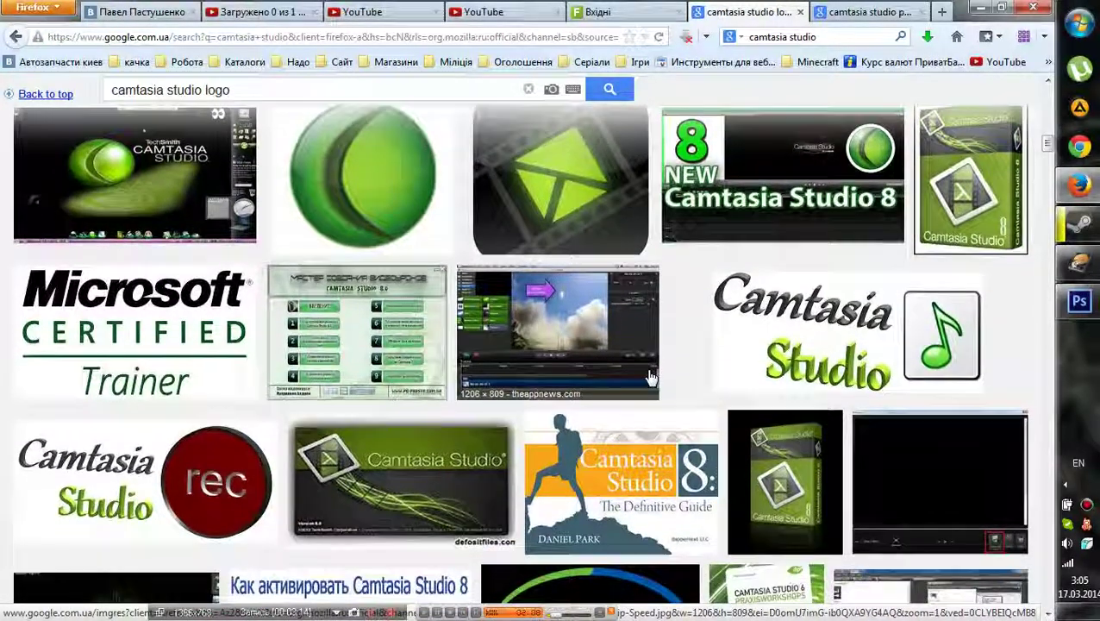
pyautogui.scroll(-4, 651, 377)
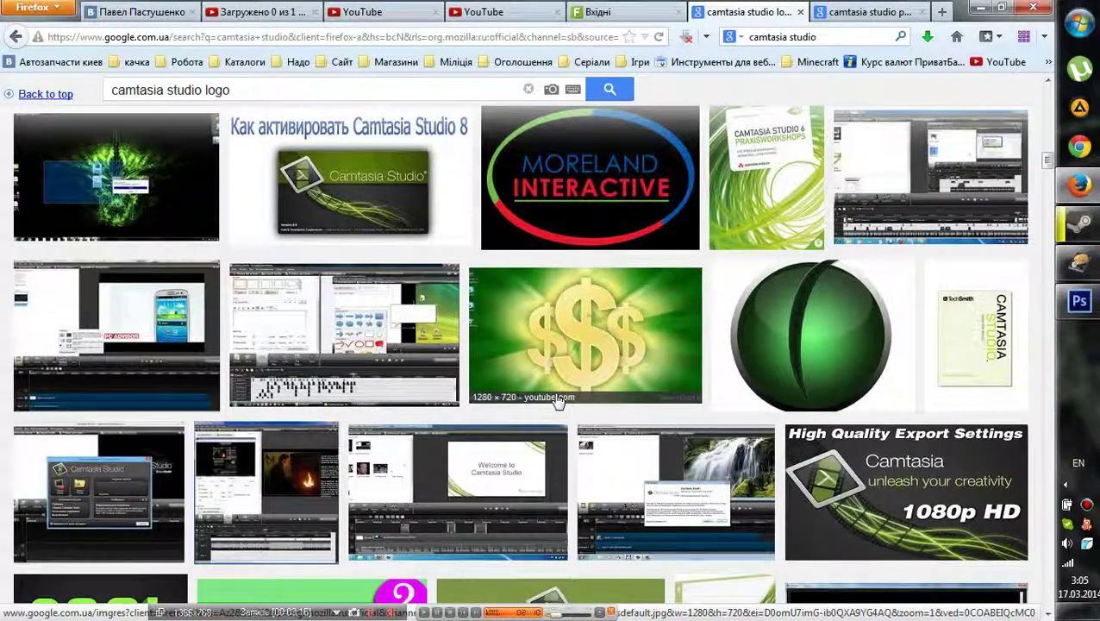
pyautogui.scroll(15, 558, 402)
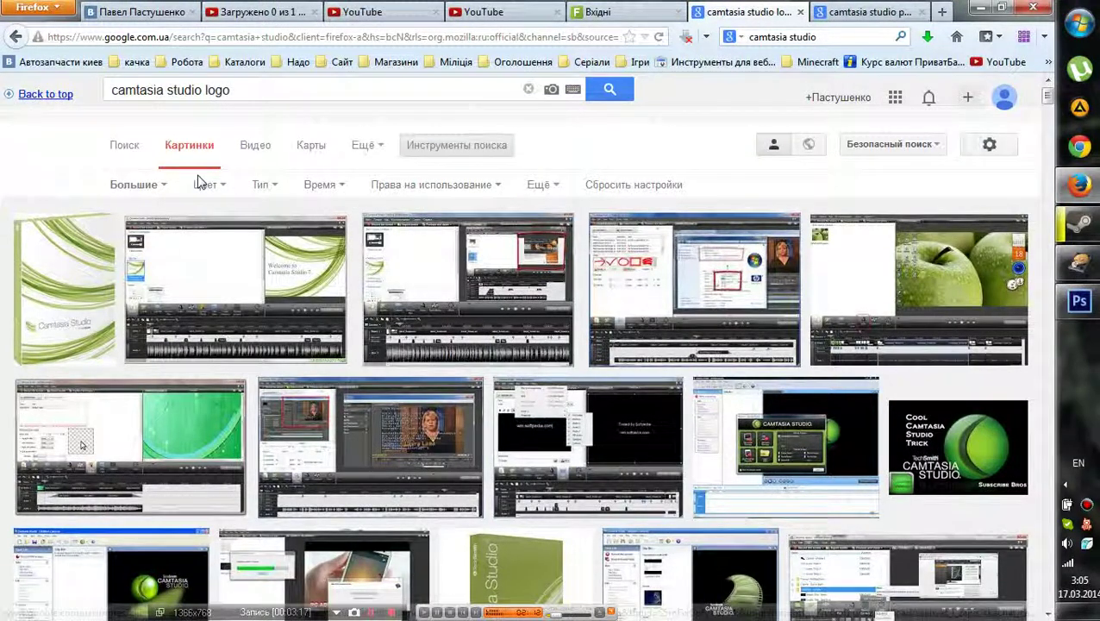
# - Remove the large-size filter from the logo results and preview the black TechSmith Camtasia Studio images from 1tutorials.com and pro-games.info
pyautogui.click(164, 188)
pyautogui.click(172, 214)
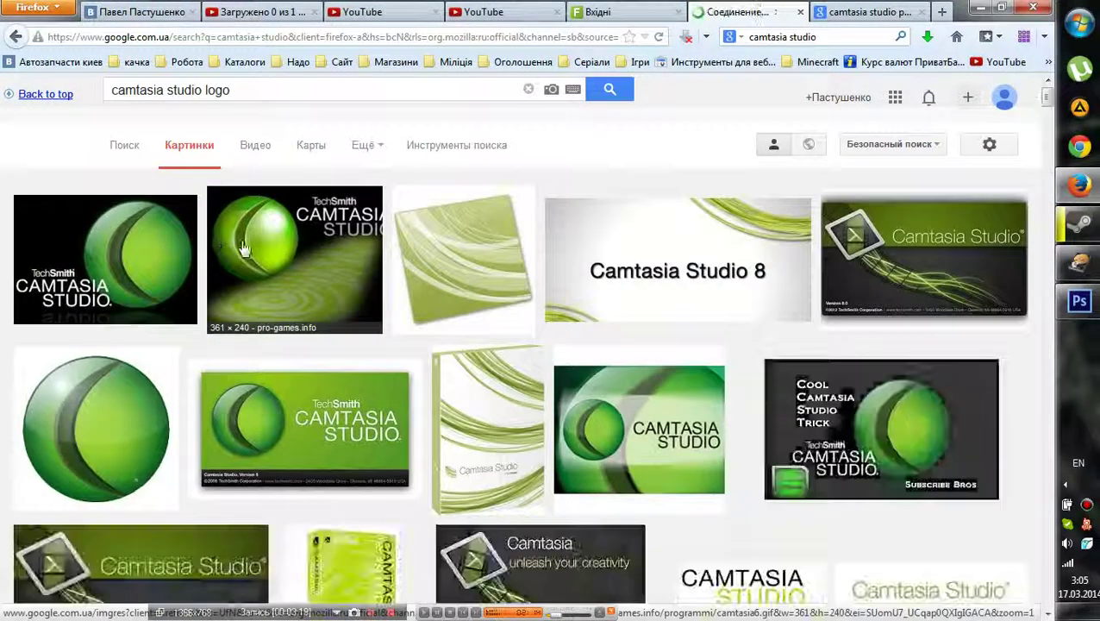
pyautogui.click(153, 303)
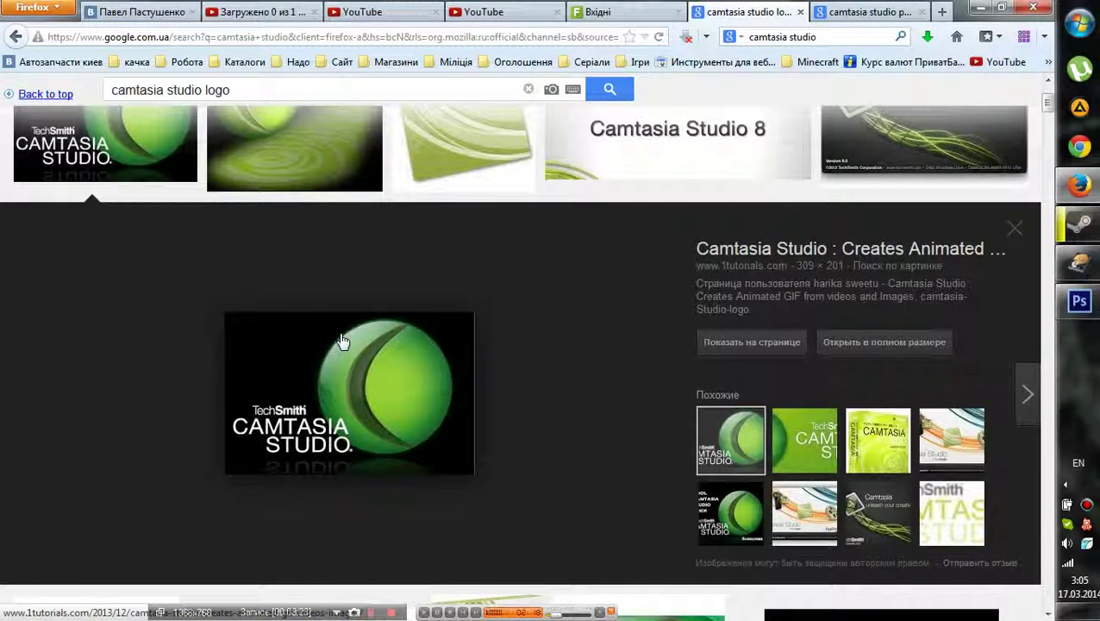
pyautogui.click(303, 166)
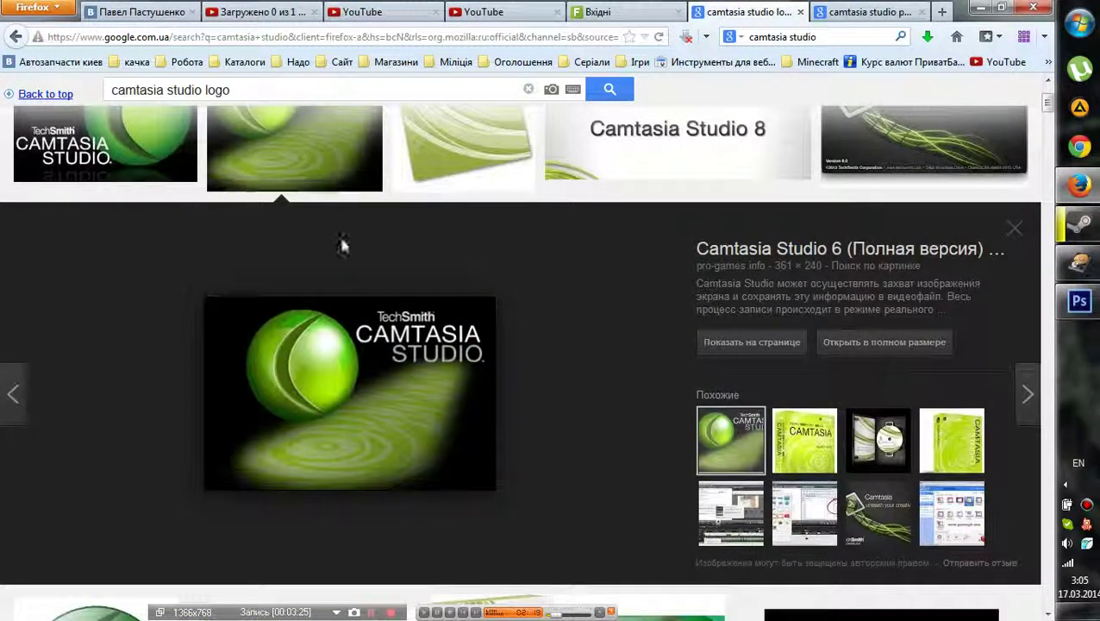
# - Copy the address of the 361 × 240 pro-games.info image and run a Google search by image with it in a new tab
pyautogui.rightClick(385, 372)
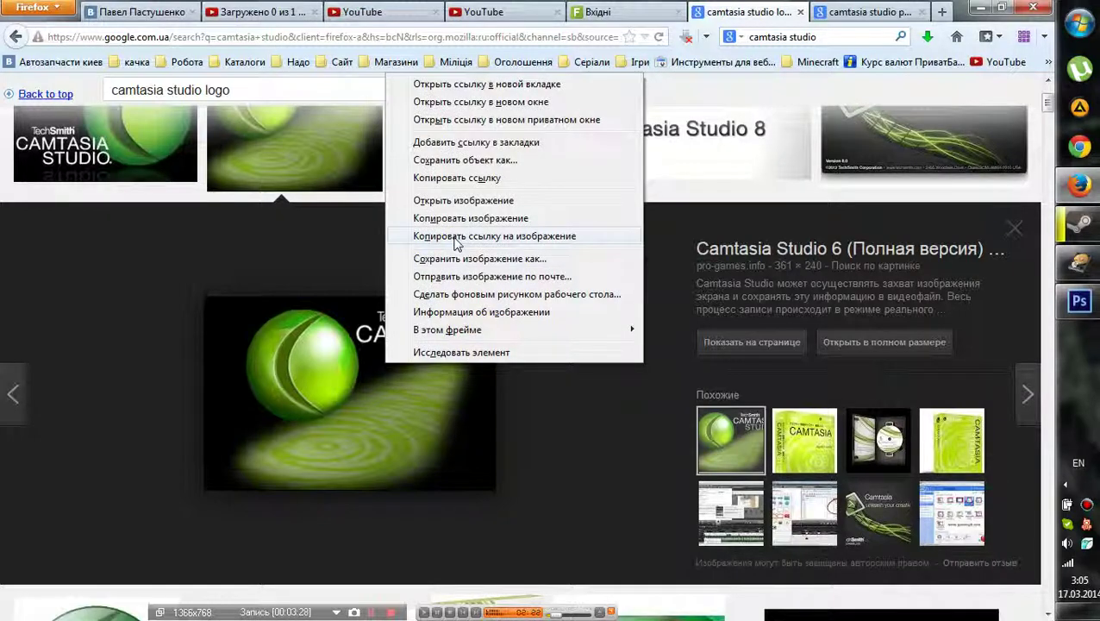
pyautogui.click(455, 241)
pyautogui.hotkey('ctrl', 't')
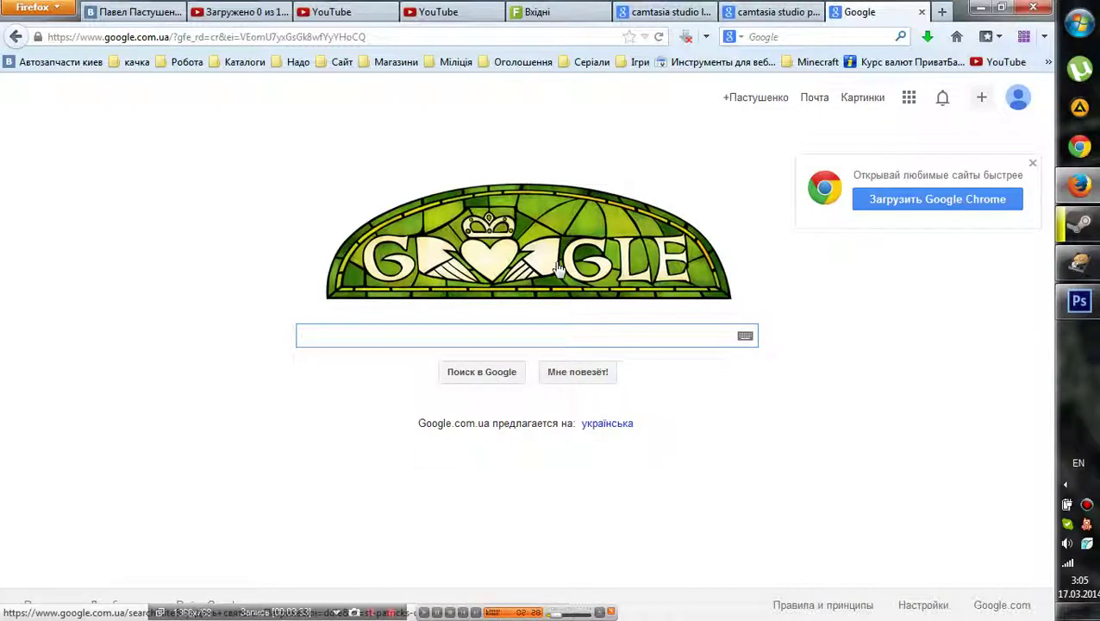
pyautogui.click(856, 97)
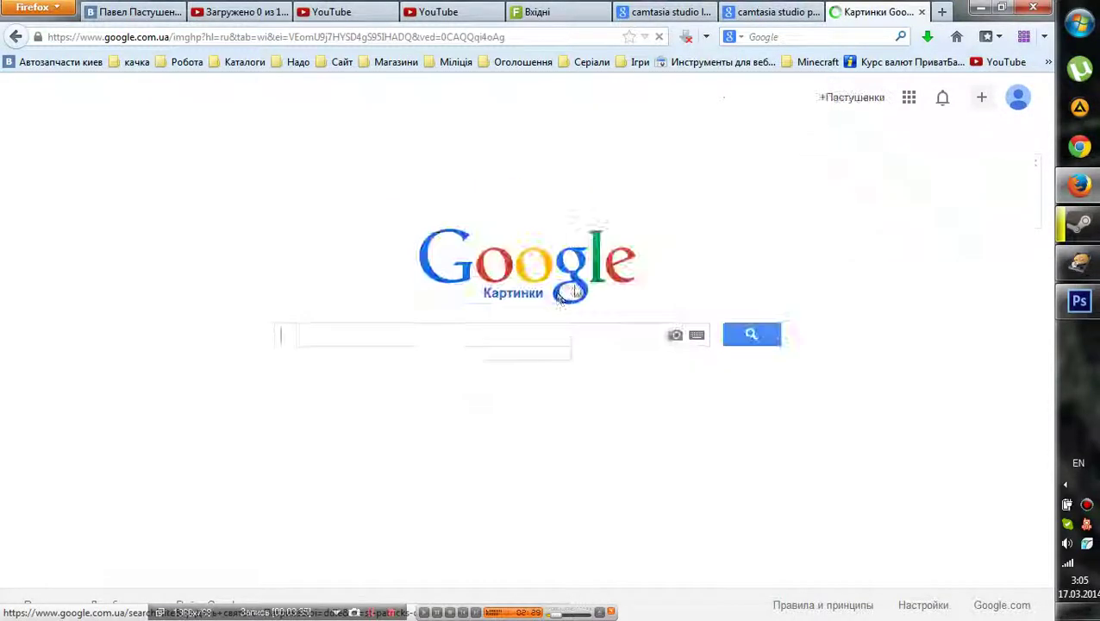
pyautogui.click(674, 336)
pyautogui.hotkey('ctrl', 'v')
pyautogui.click(700, 447)
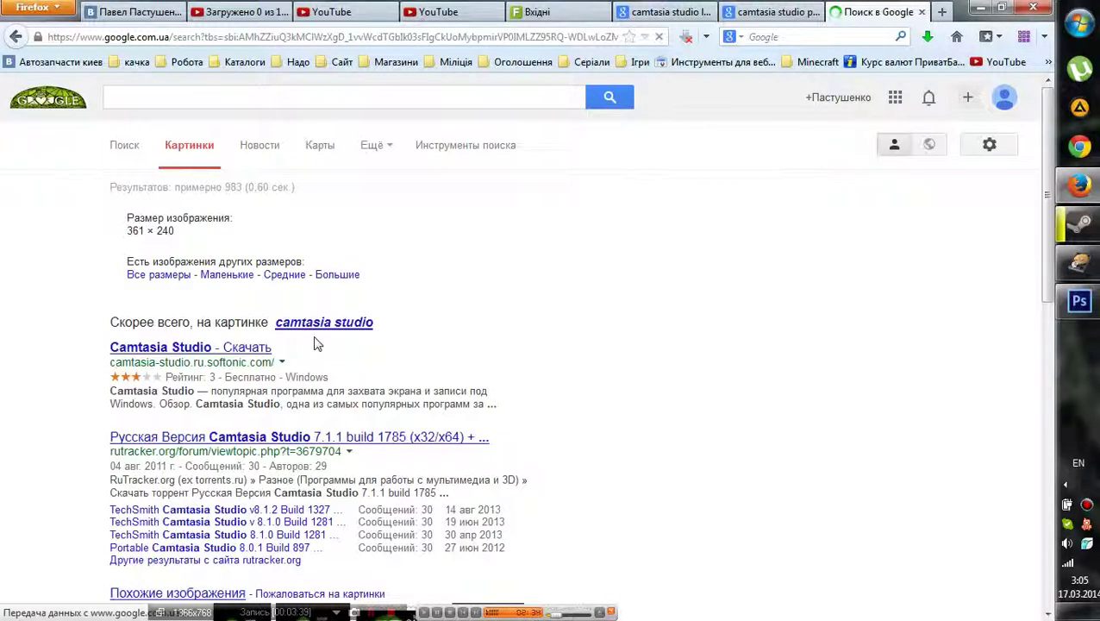
pyautogui.click(448, 277)
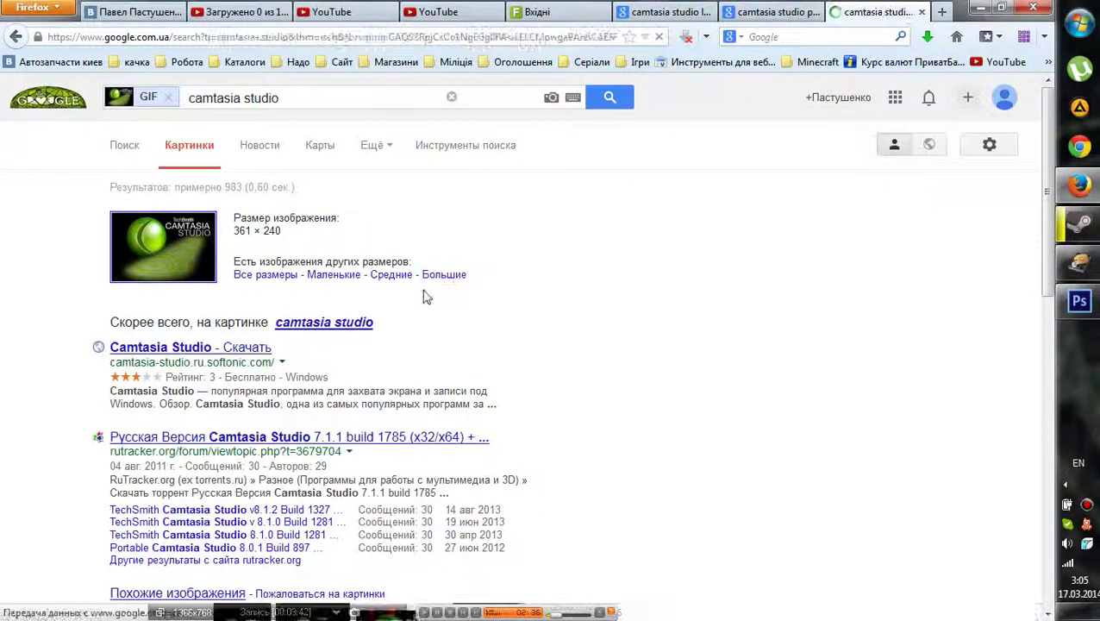
pyautogui.click(123, 291)
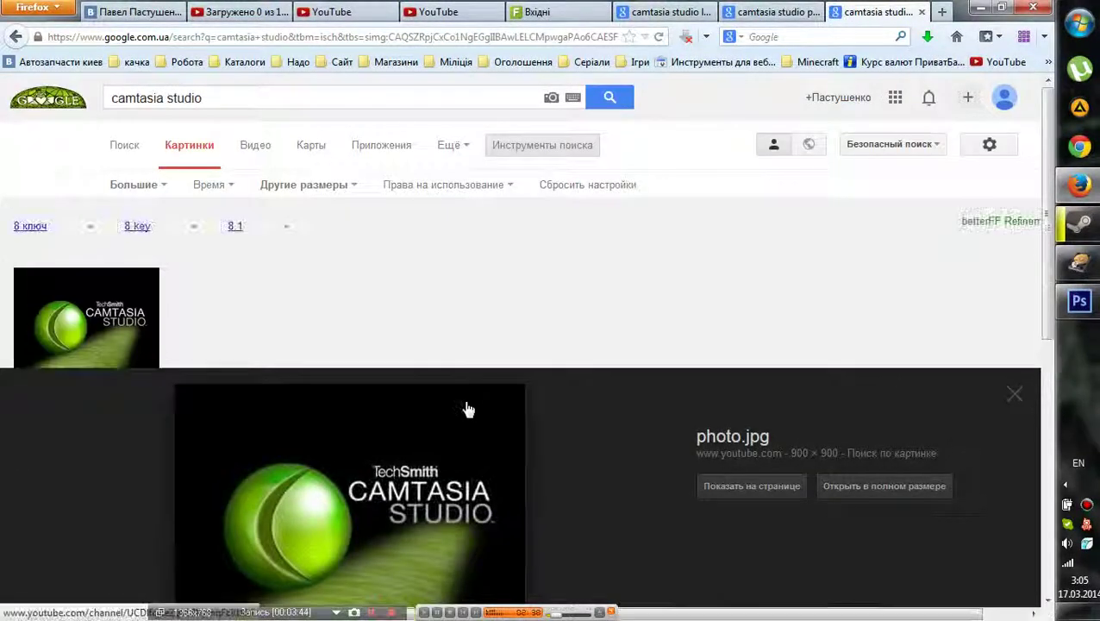
pyautogui.scroll(-3, 467, 406)
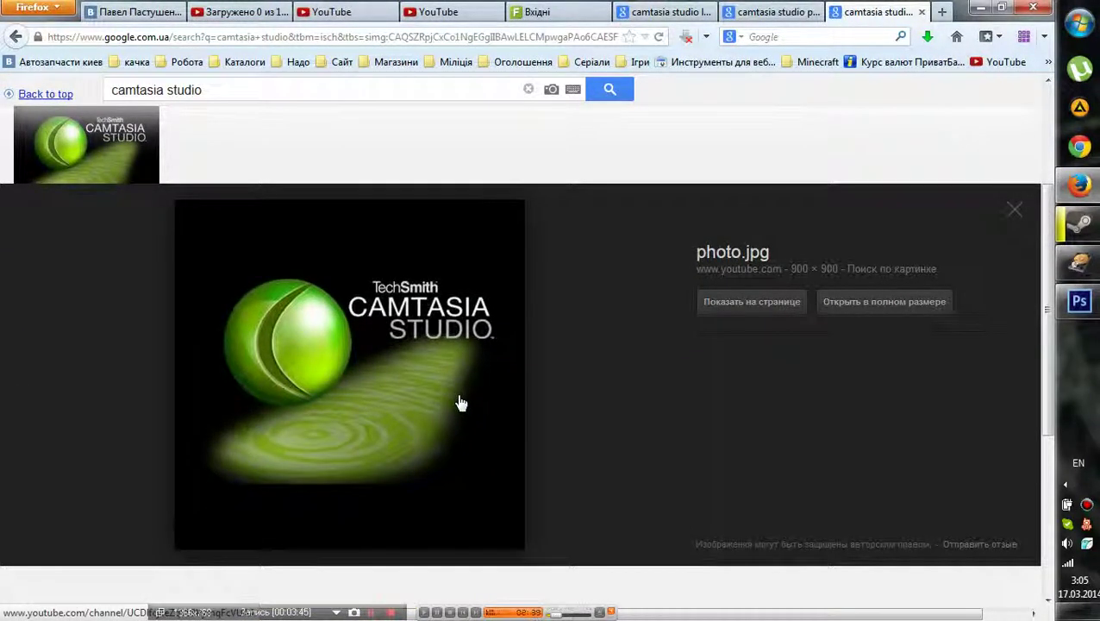
pyautogui.scroll(3, 435, 378)
pyautogui.scroll(-3, 434, 379)
# - Switch to Photoshop and review the open CamTasia.png, Camtasia_6_logos.png and CamtasiaEditorIcon.png documents
pyautogui.click(1078, 303)
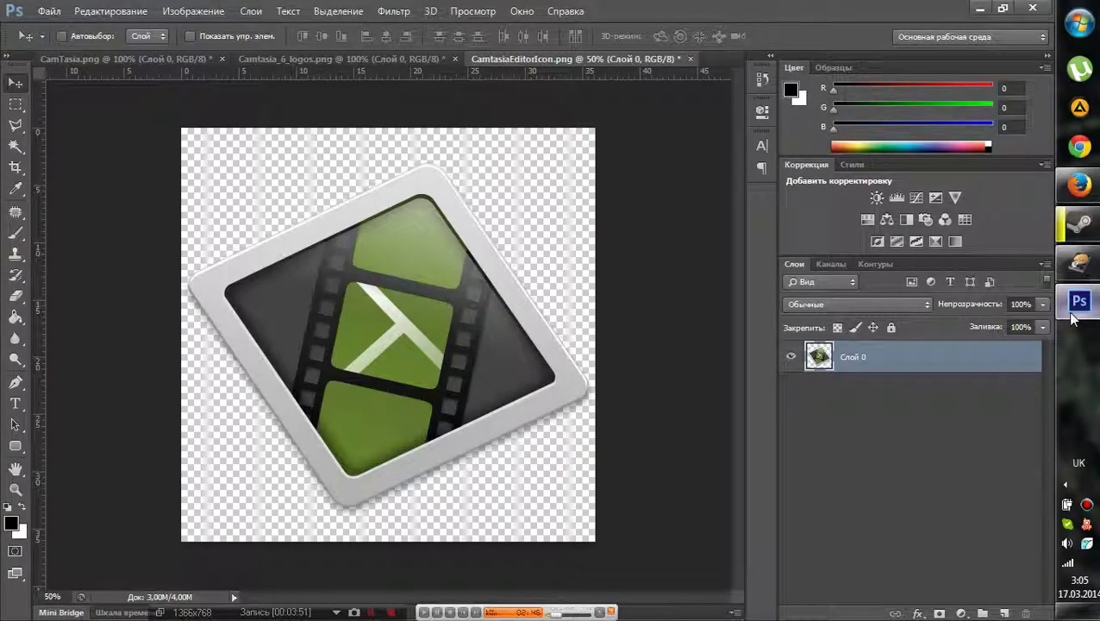
pyautogui.click(366, 58)
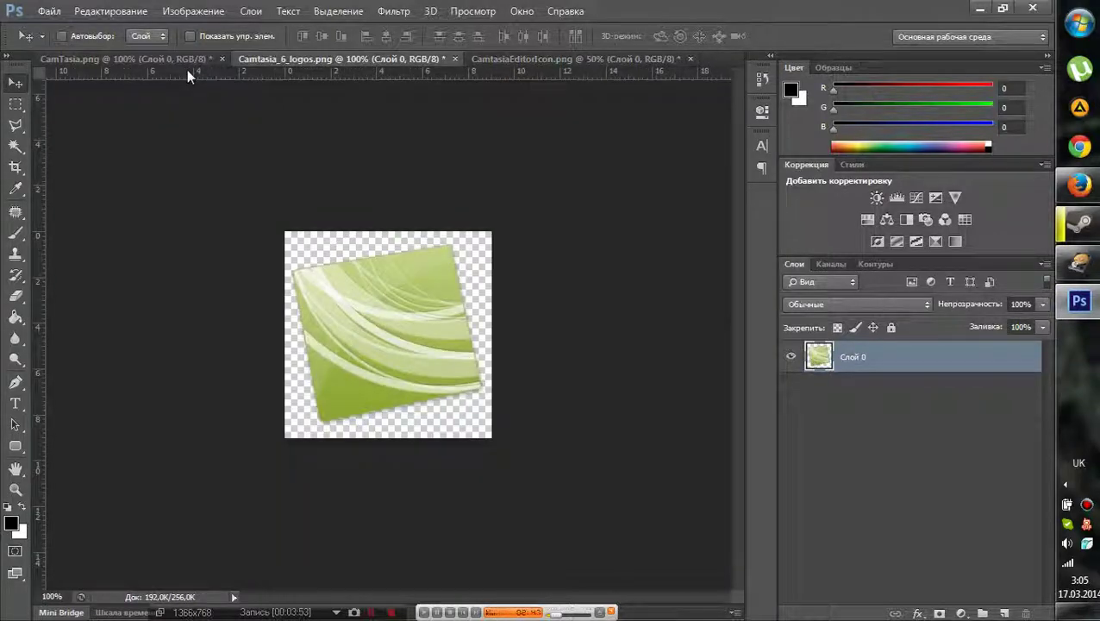
pyautogui.click(135, 61)
pyautogui.click(418, 59)
pyautogui.click(516, 59)
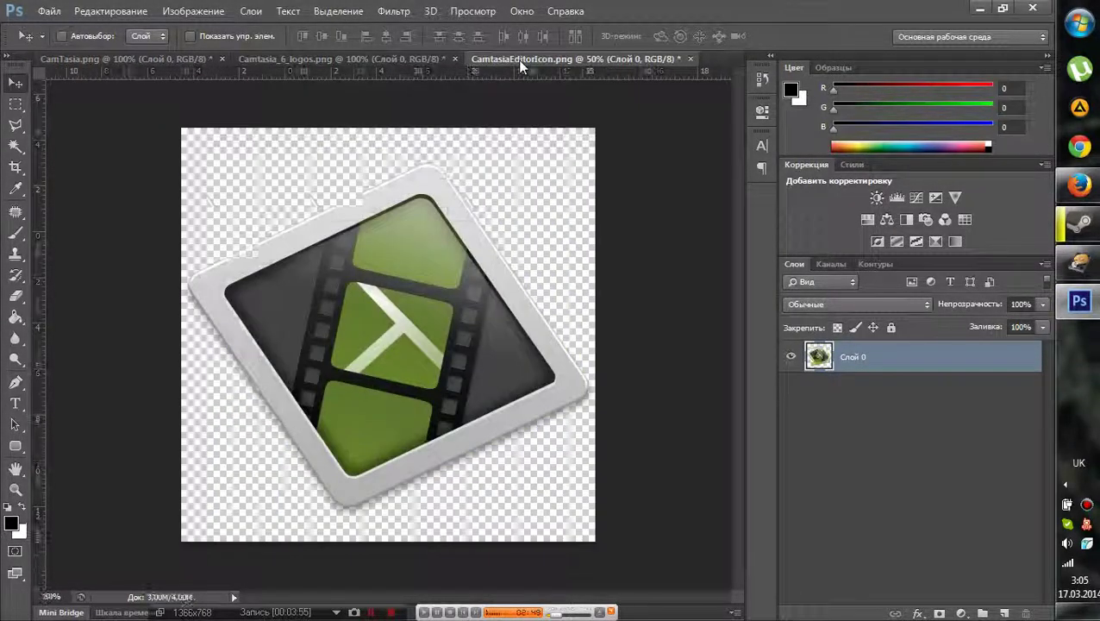
# - Return to Firefox, close the search-by-image tab and look through the camtasia studio png image results
pyautogui.click(1078, 184)
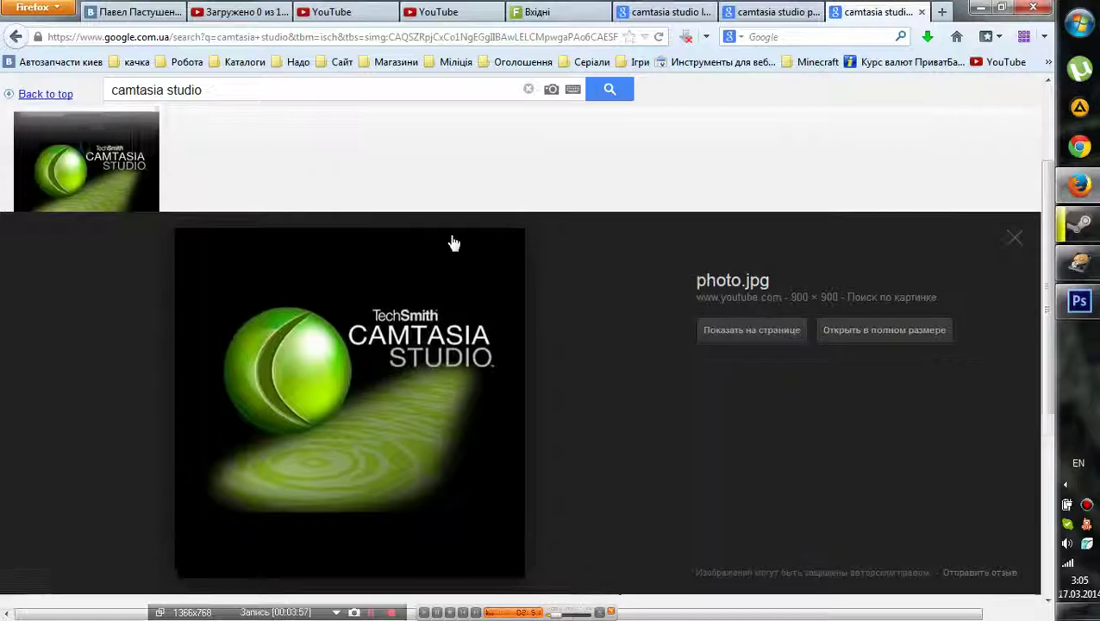
pyautogui.scroll(3, 345, 224)
pyautogui.click(920, 13)
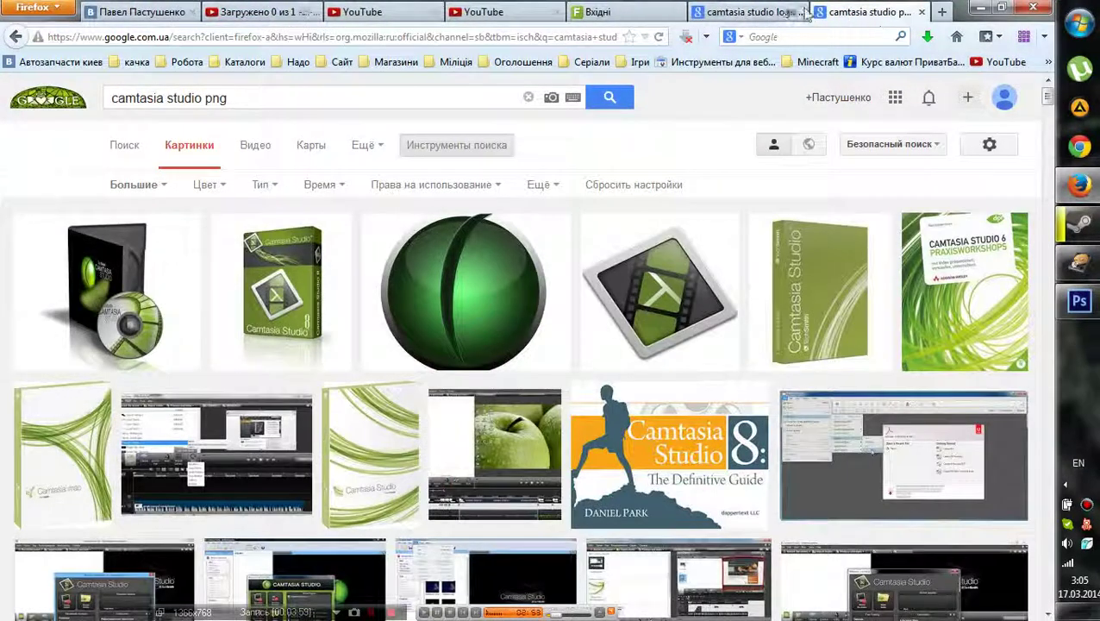
pyautogui.scroll(-10, 655, 199)
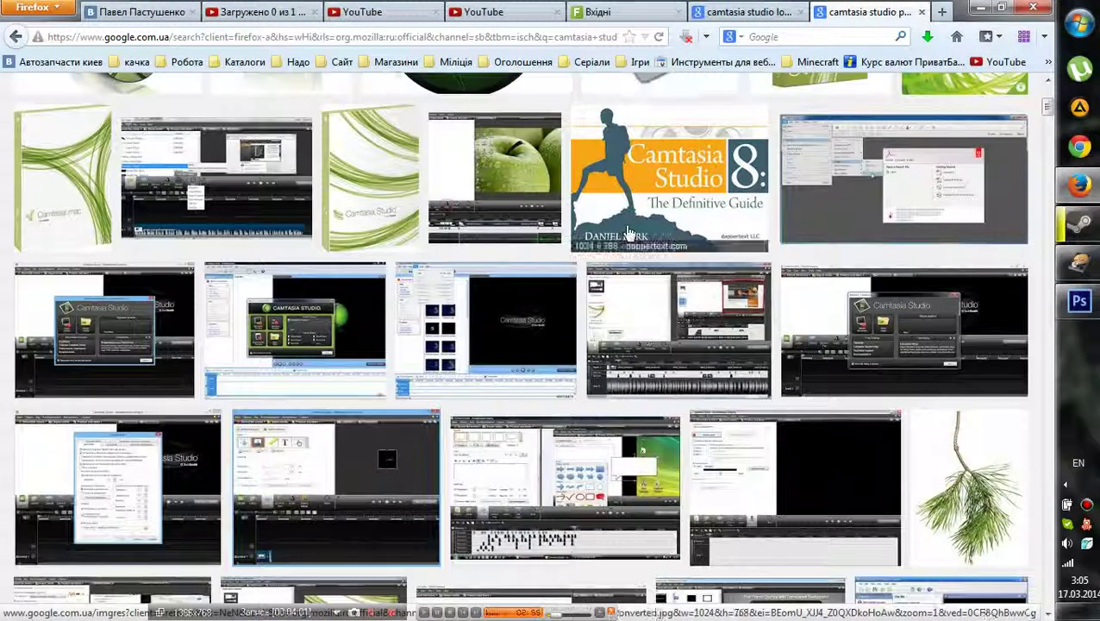
pyautogui.scroll(10, 665, 225)
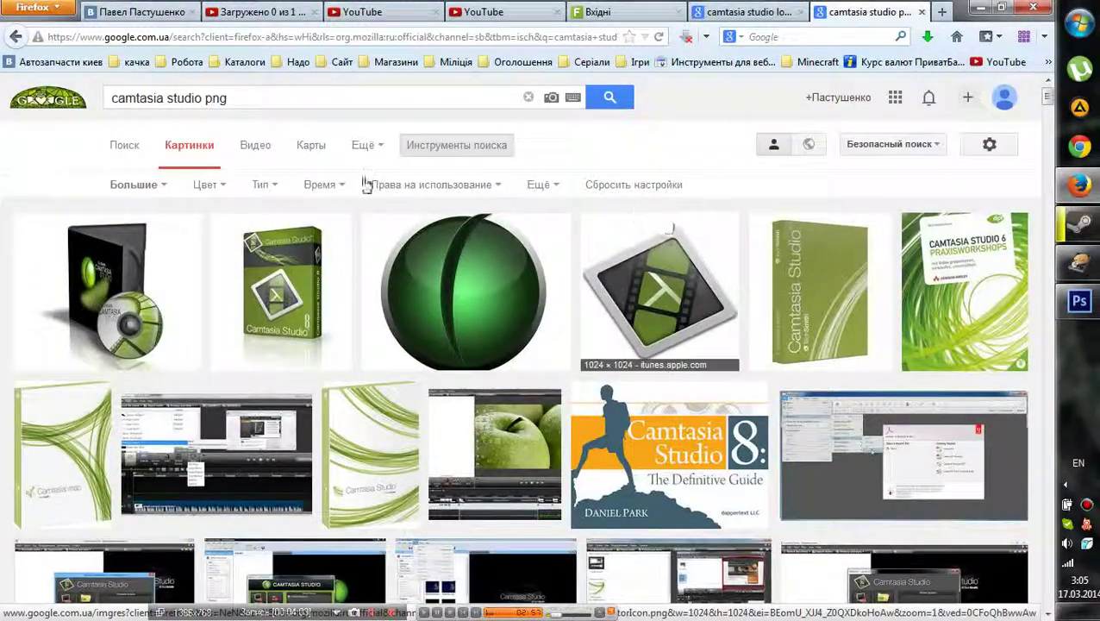
pyautogui.click(137, 186)
# - Go back to the camtasia studio logo results and preview the white 700 × 326 Camtasia Studio 8 image from camtasia-studio.ru.softonic.com
pyautogui.click(747, 12)
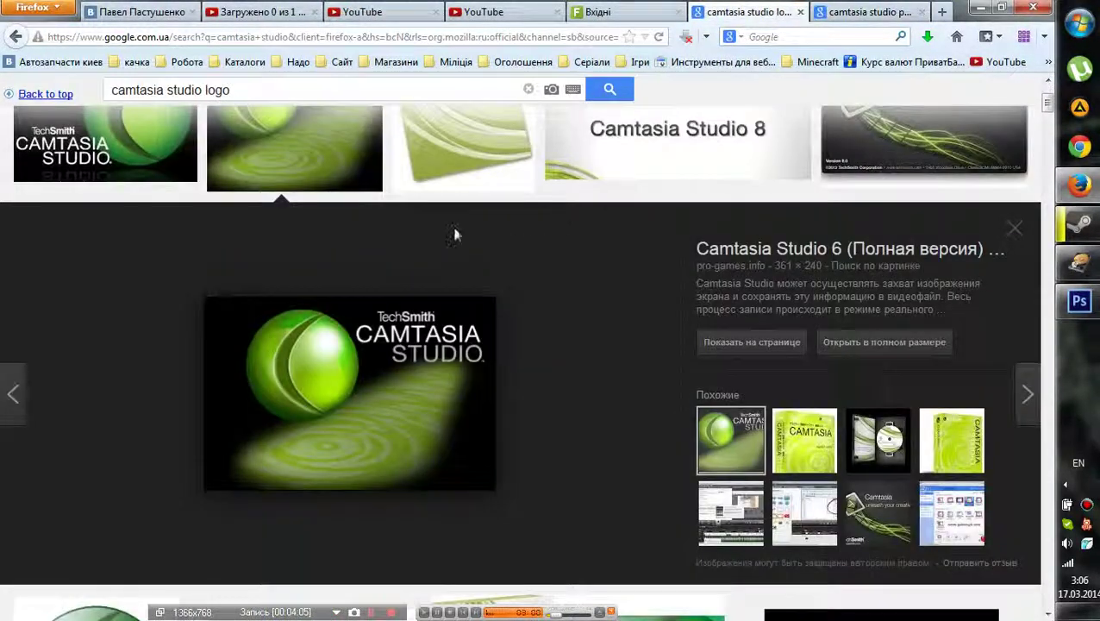
pyautogui.scroll(2, 461, 238)
pyautogui.click(569, 280)
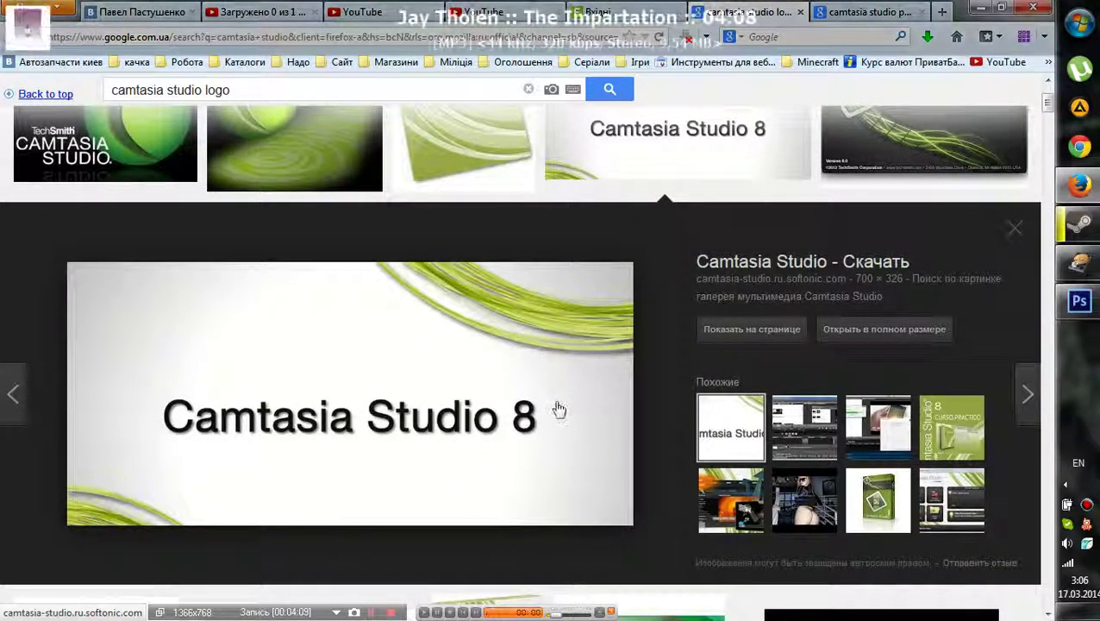
pyautogui.scroll(-2, 556, 412)
pyautogui.scroll(-2, 555, 415)
pyautogui.scroll(2, 552, 412)
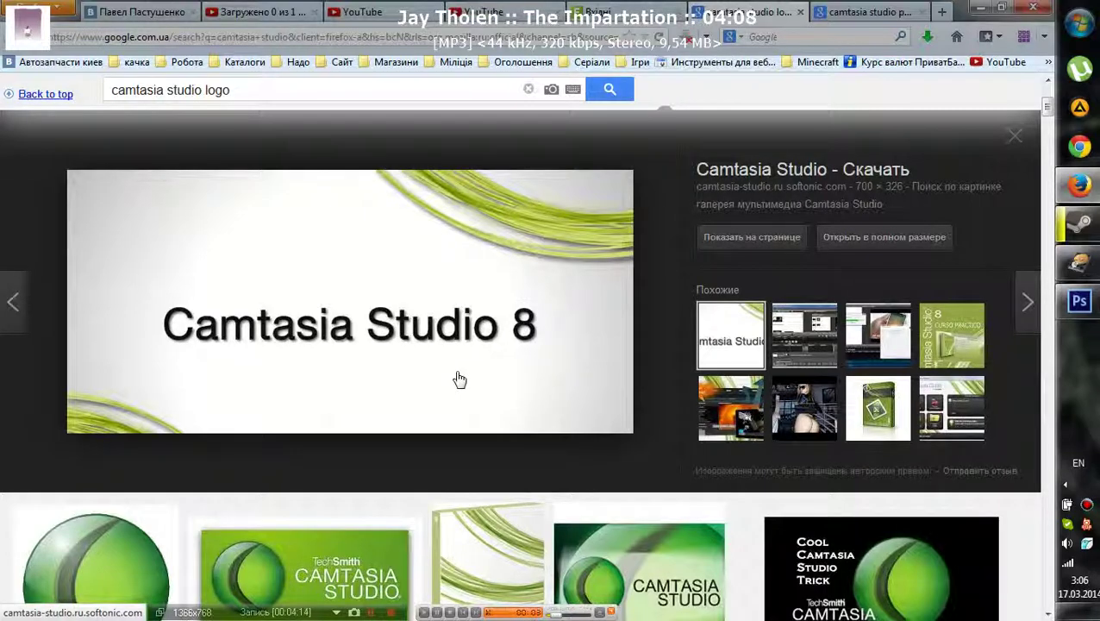
pyautogui.scroll(-5, 459, 379)
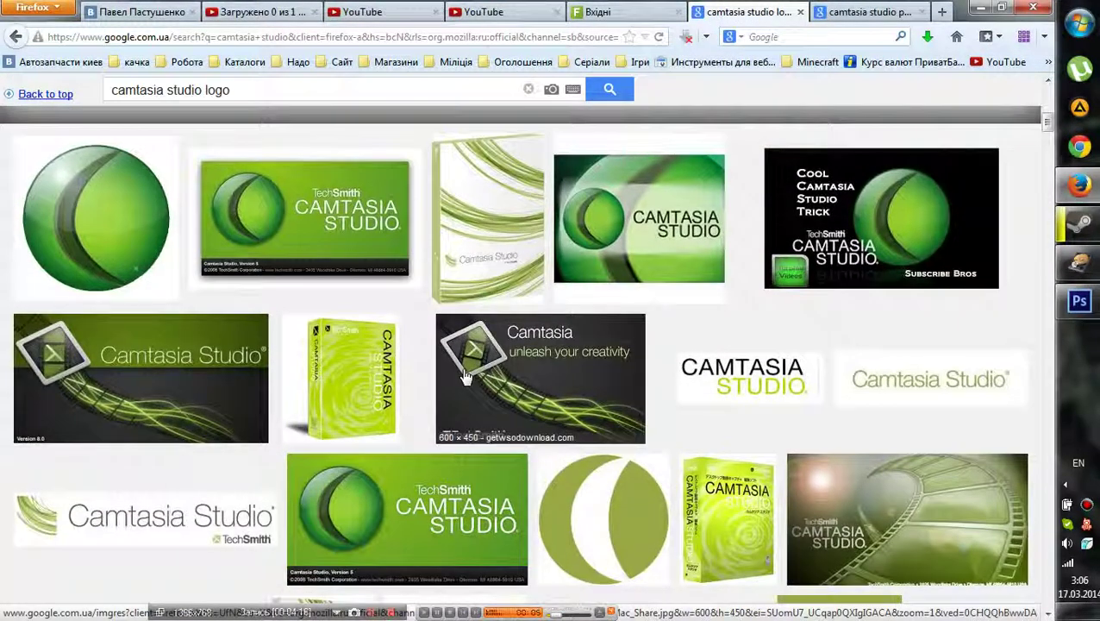
pyautogui.scroll(5, 466, 377)
# - Save the previewed Camtasia Studio 8 image to the desktop as camtasia-studio-12-700x326.jpg
pyautogui.rightClick(466, 376)
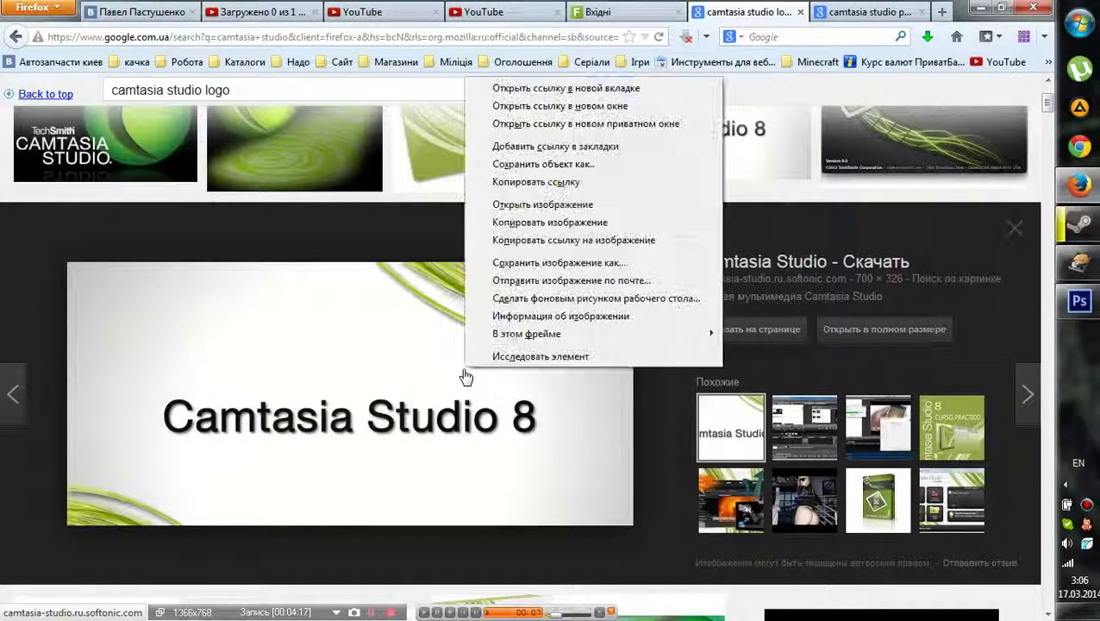
pyautogui.click(523, 263)
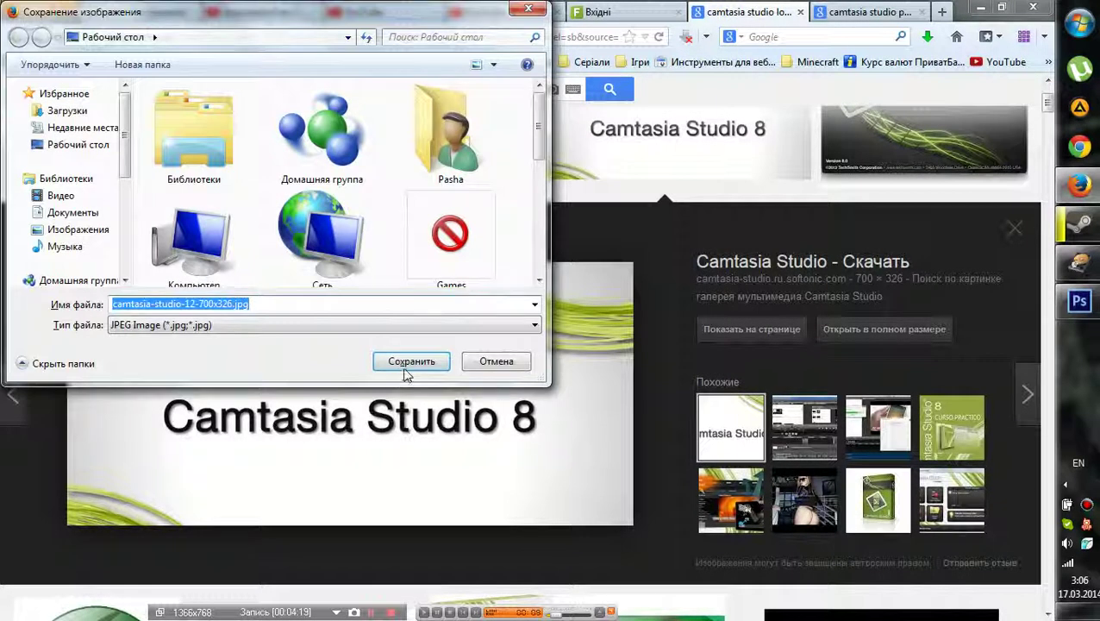
pyautogui.click(410, 365)
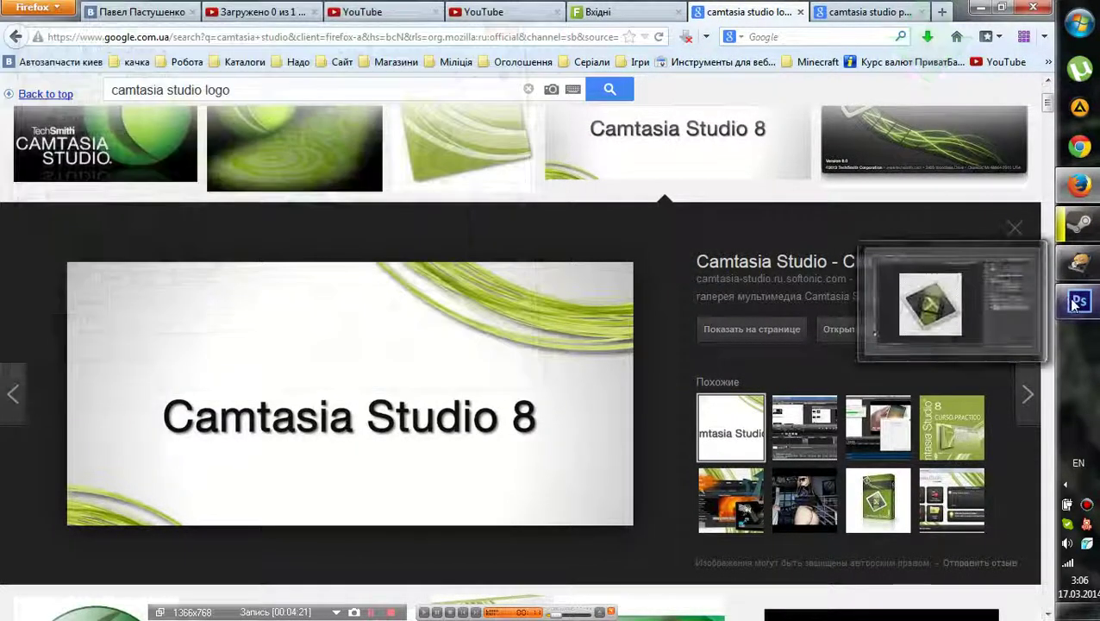
# - Switch to Photoshop and open camtasia-studio-12-700x326.jpg from the desktop, assigning the working RGB profile Adobe RGB (1998)
pyautogui.click(1078, 301)
pyautogui.click(50, 10)
pyautogui.click(62, 37)
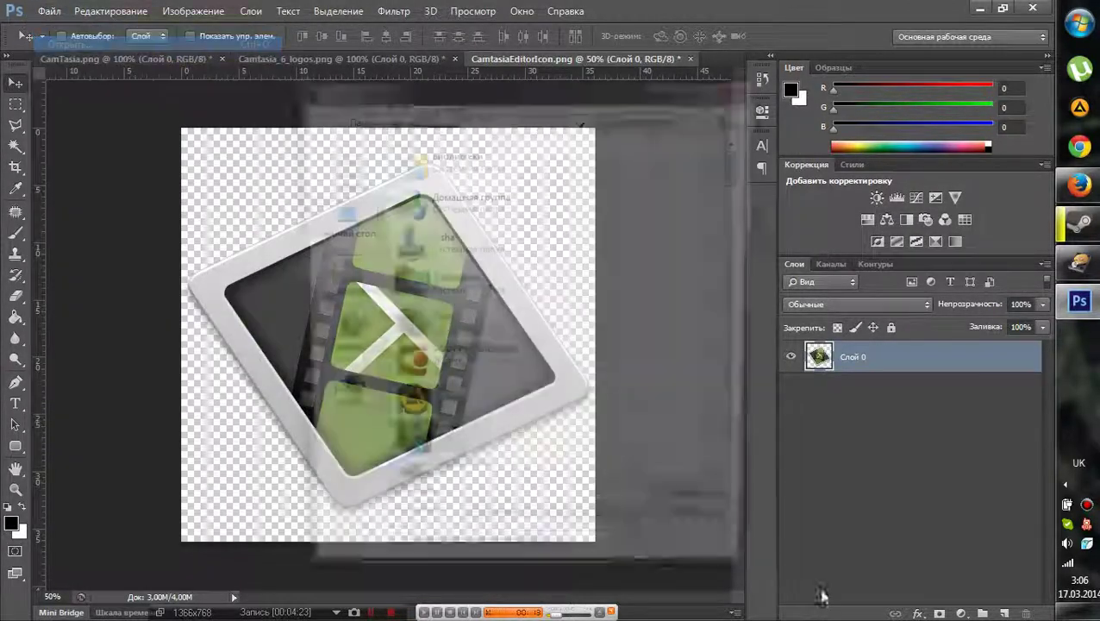
pyautogui.scroll(-15, 552, 489)
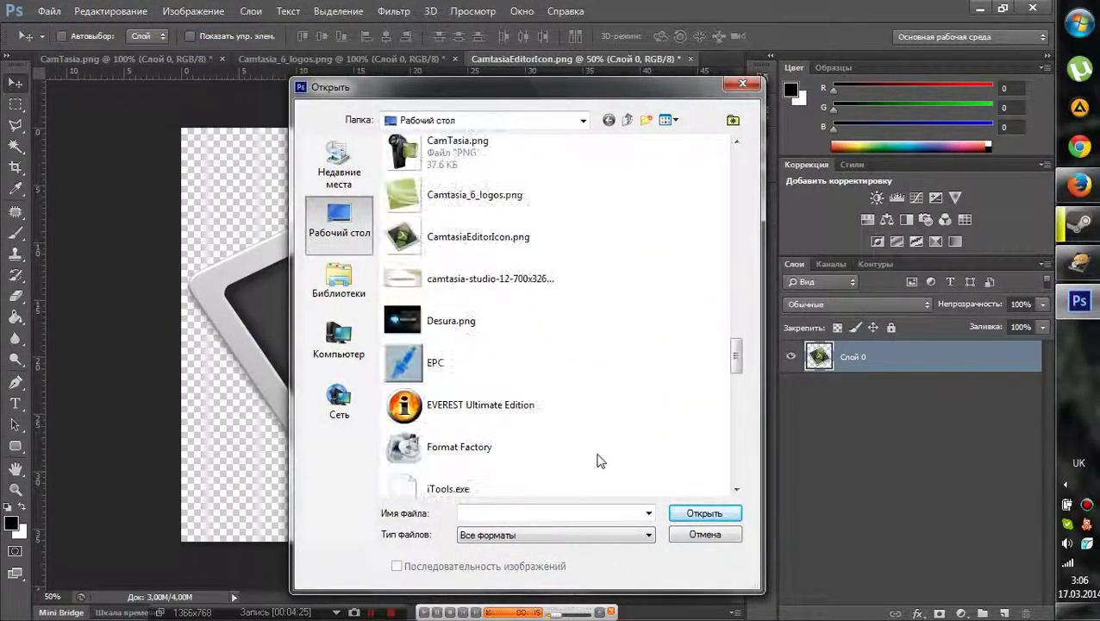
pyautogui.scroll(-5, 601, 461)
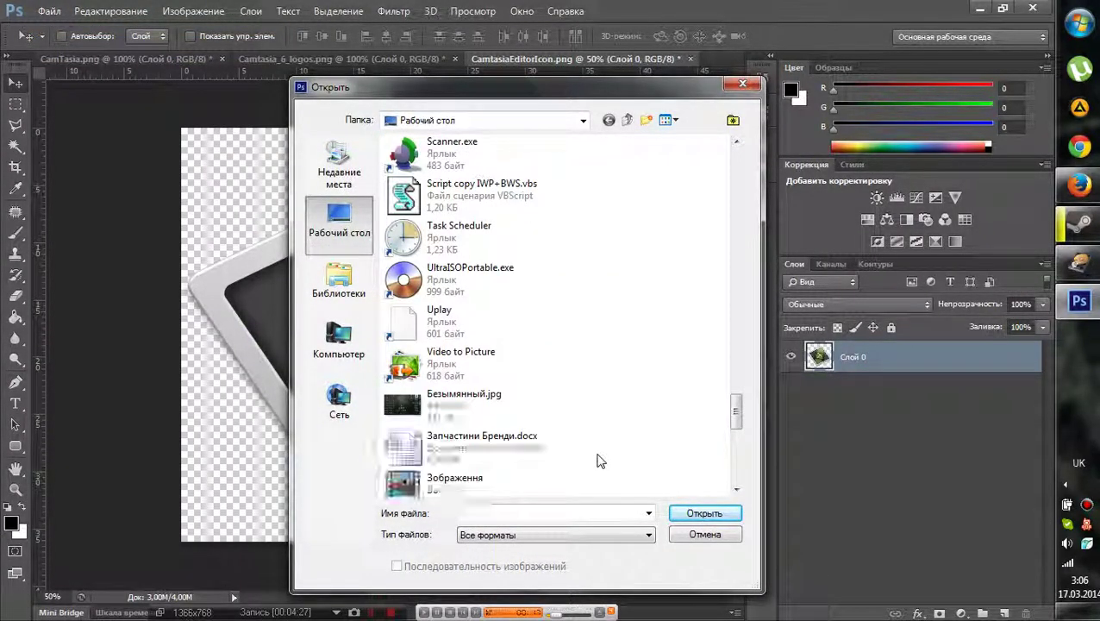
pyautogui.scroll(10, 601, 461)
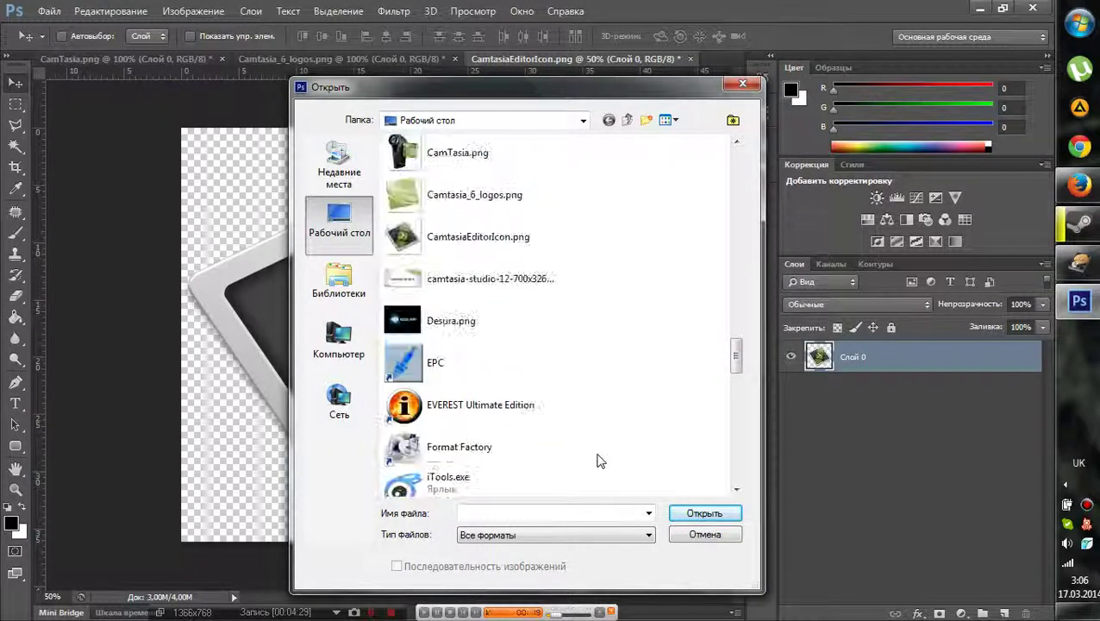
pyautogui.click(507, 284)
pyautogui.click(702, 513)
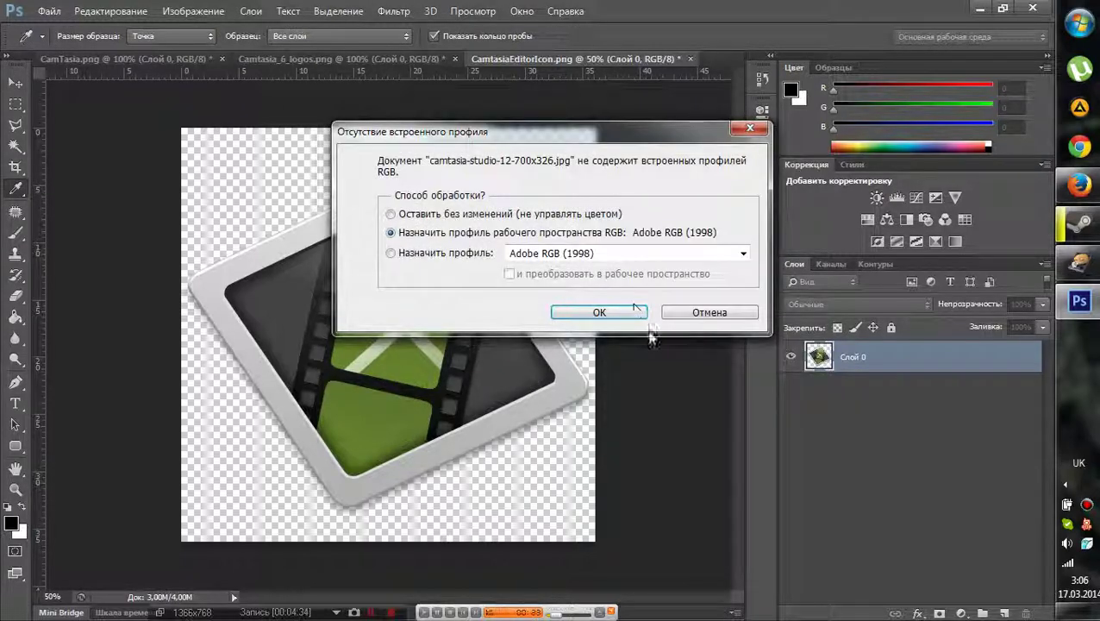
pyautogui.click(631, 315)
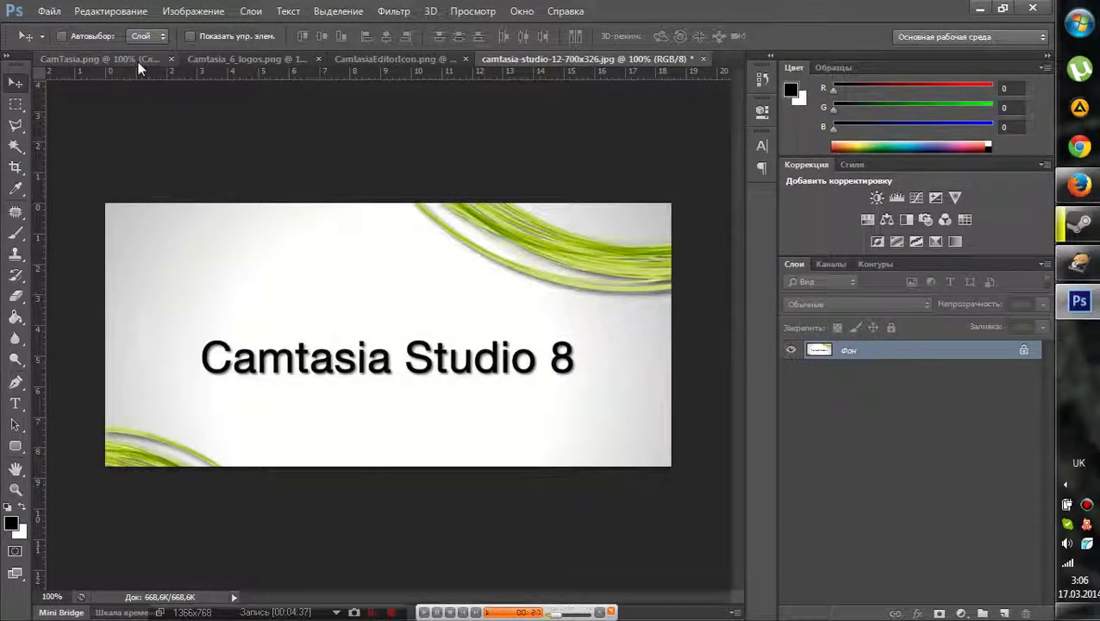
# - Review the open documents and copy the green square from Camtasia_6_logos.png into camtasia-studio-12-700x326.jpg as a new layer
pyautogui.click(136, 61)
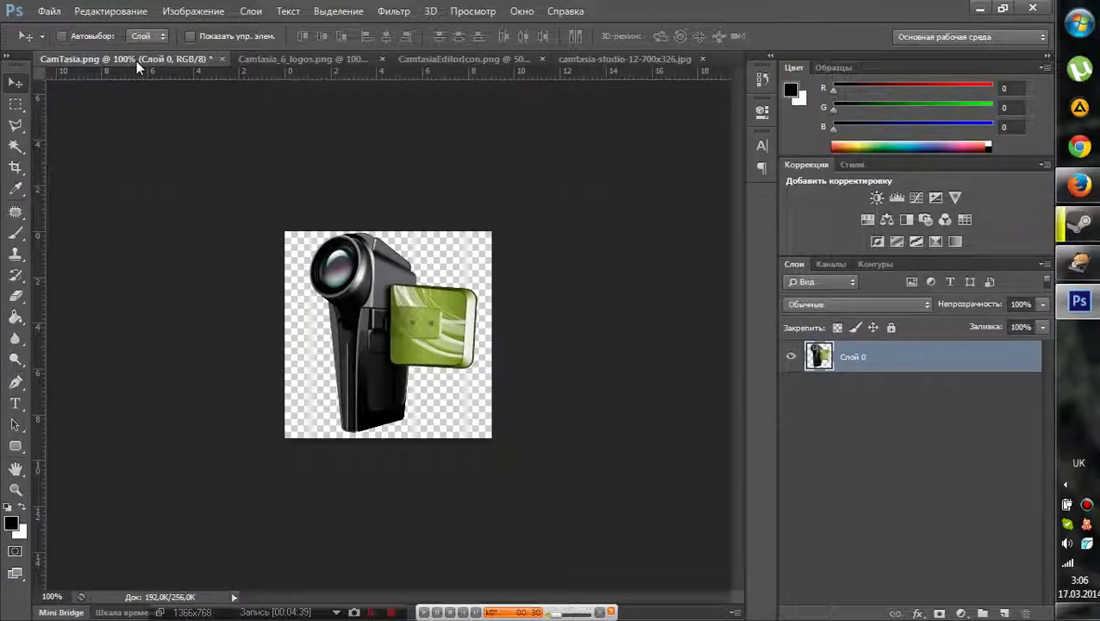
pyautogui.click(288, 58)
pyautogui.click(449, 58)
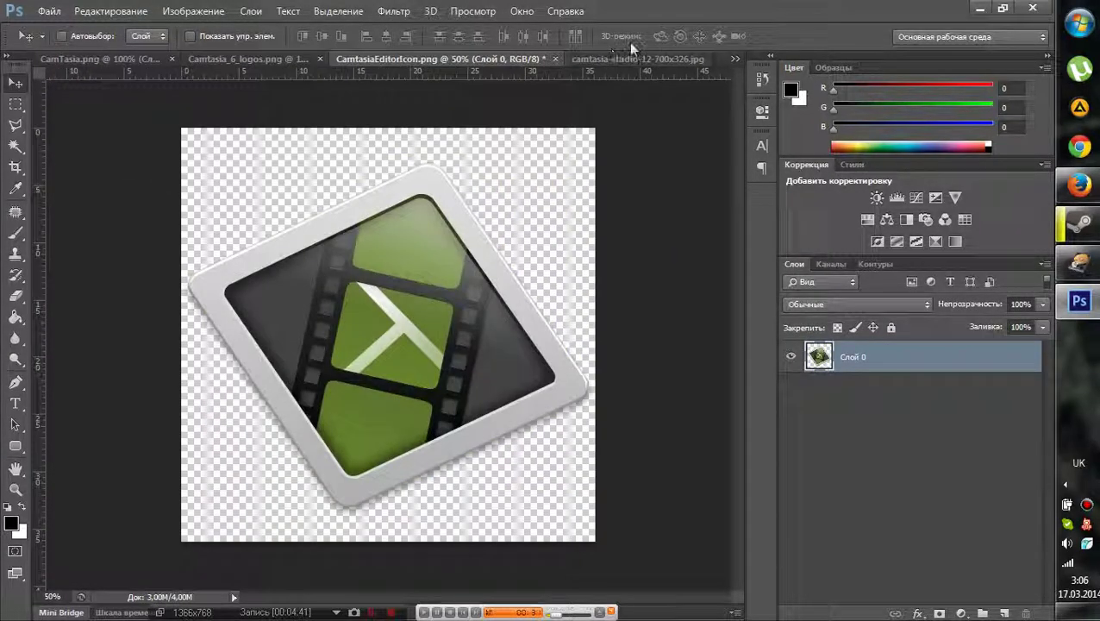
pyautogui.click(628, 58)
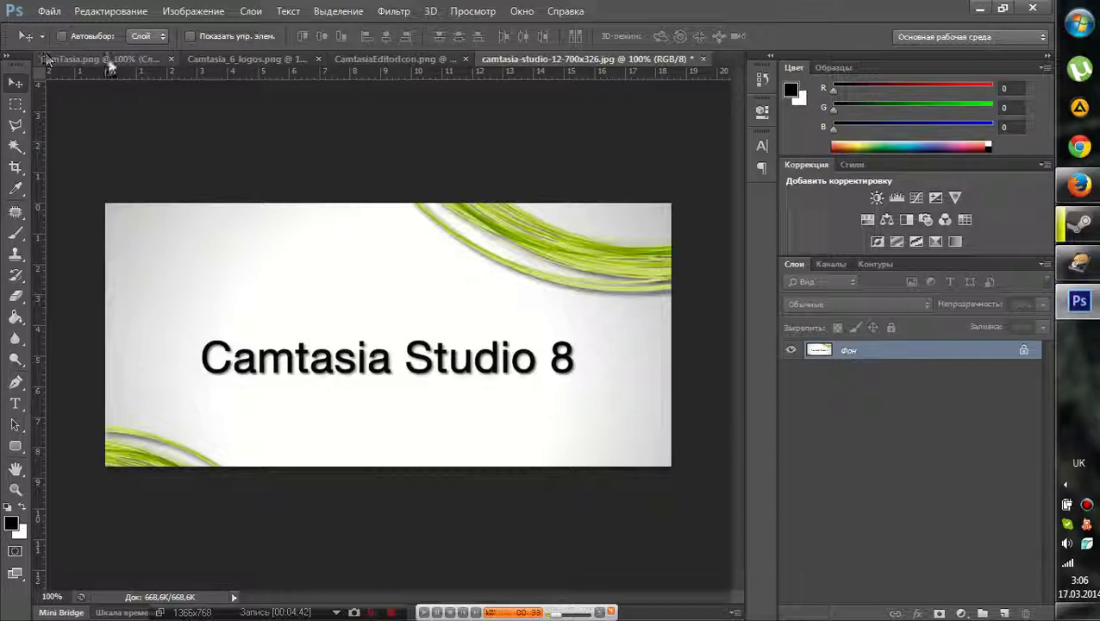
pyautogui.click(370, 55)
pyautogui.click(274, 62)
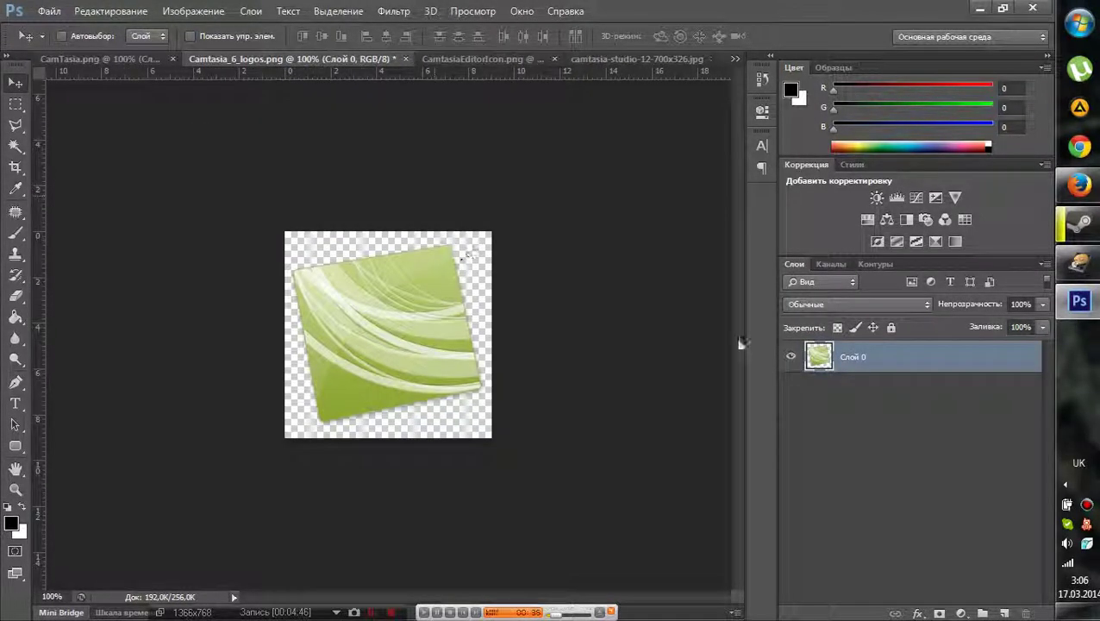
pyautogui.keyDown('ctrl'); pyautogui.click(821, 357); pyautogui.keyUp('ctrl')
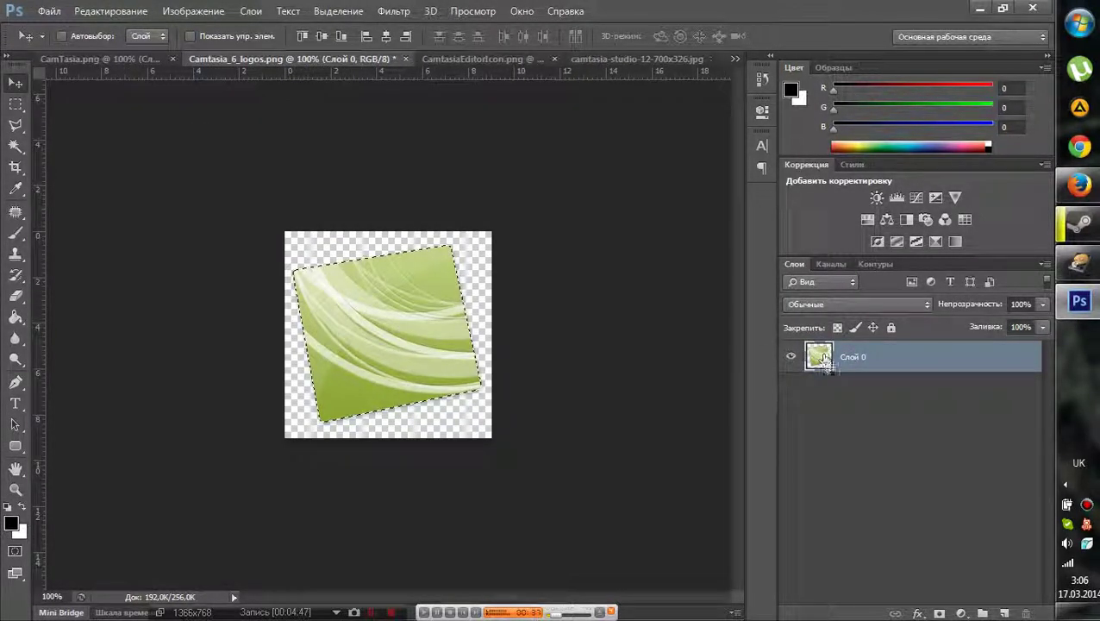
pyautogui.click(652, 60)
pyautogui.hotkey('ctrl', 'v')
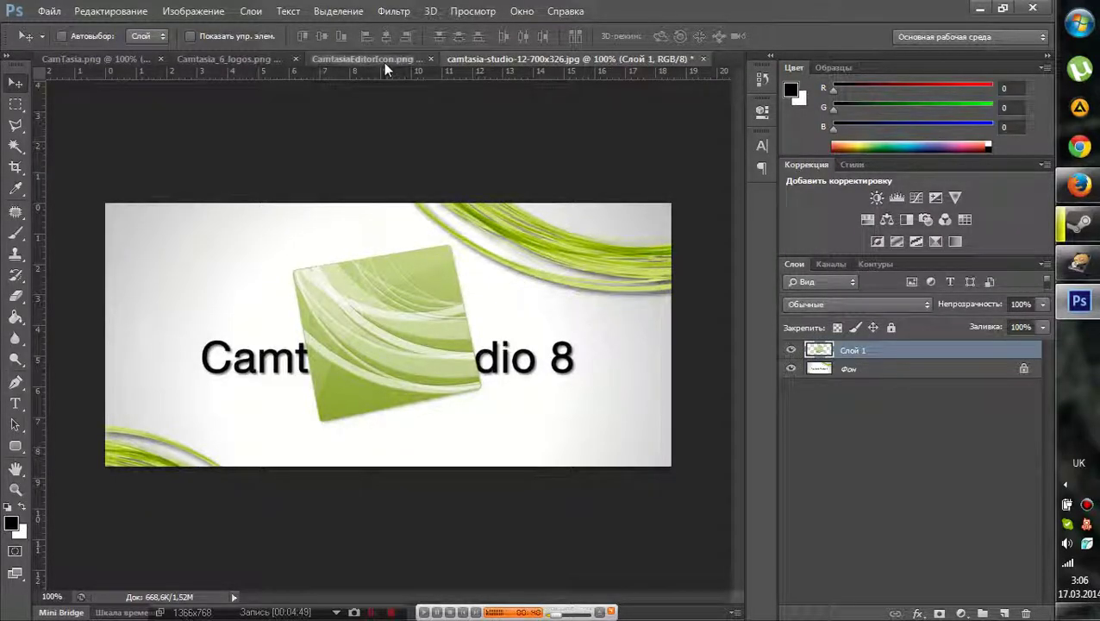
# - Copy the film-frame icon from CamtasiaEditorIcon.png into camtasia-studio-12-700x326.jpg as a new layer
pyautogui.click(384, 58)
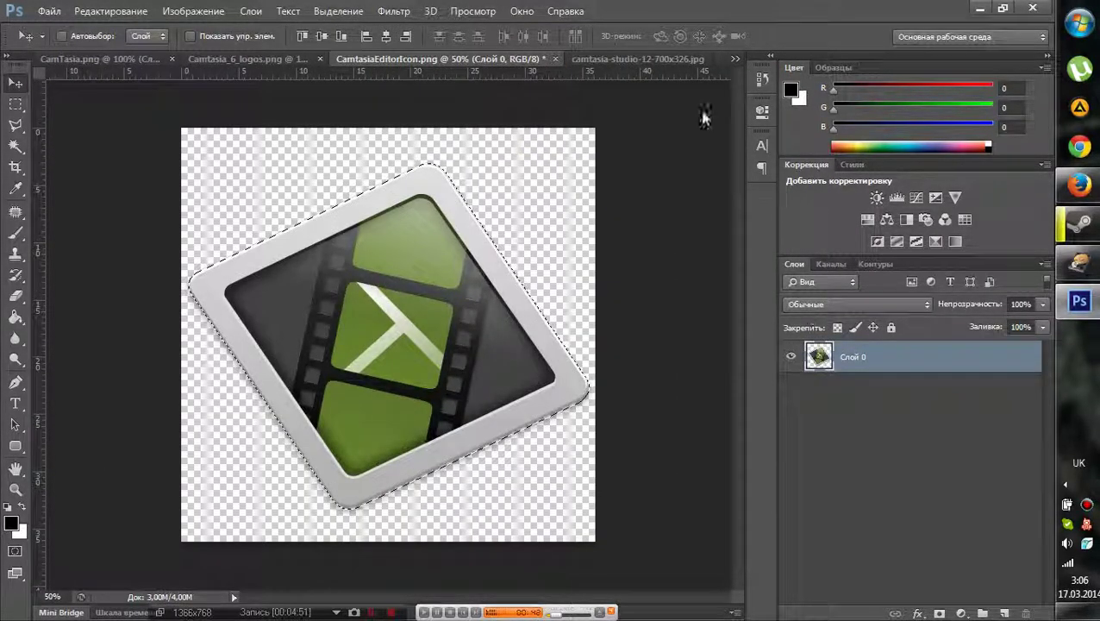
pyautogui.click(654, 57)
pyautogui.hotkey('ctrl', 'v')
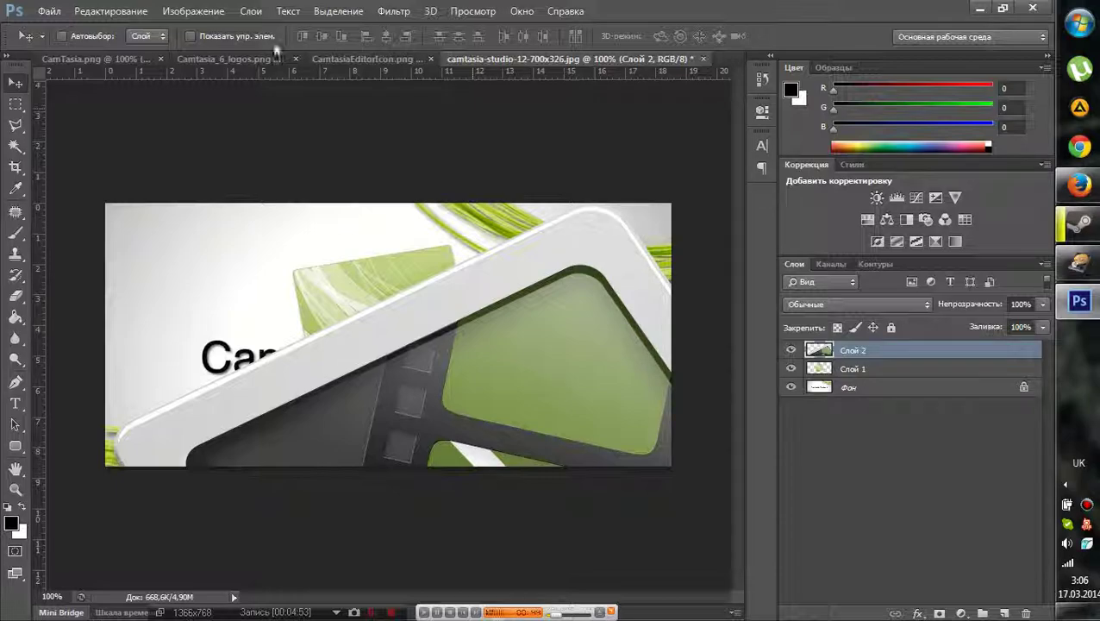
# - Close the CamtasiaEditorIcon.png and Camtasia_6_logos.png documents without saving them
pyautogui.click(341, 58)
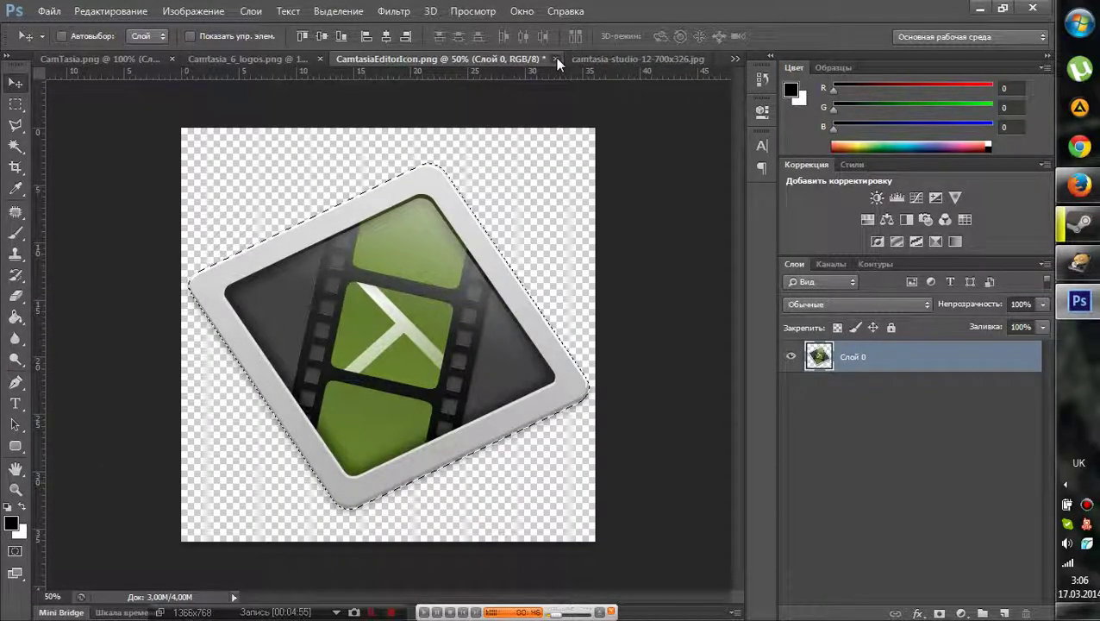
pyautogui.click(556, 59)
pyautogui.click(362, 60)
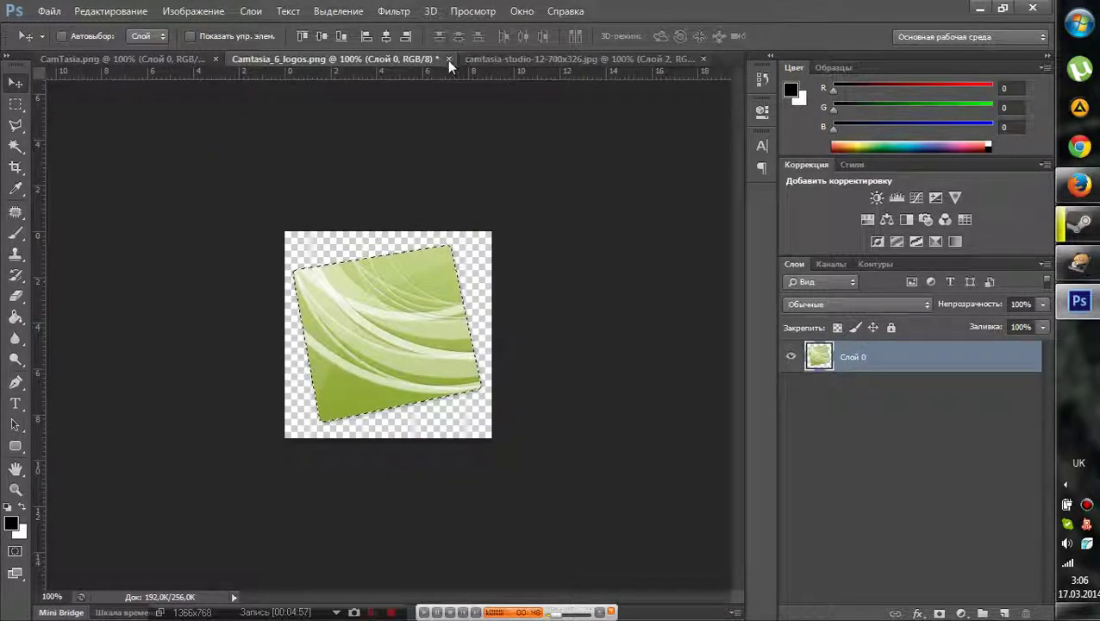
pyautogui.click(447, 61)
# - Bring the camcorder from CamTasia.png into camtasia-studio-12-700x326.jpg as the topmost layer, and check which artwork Слой 1 holds
pyautogui.click(125, 58)
pyautogui.moveTo(819, 356); pyautogui.dragTo(479, 295)
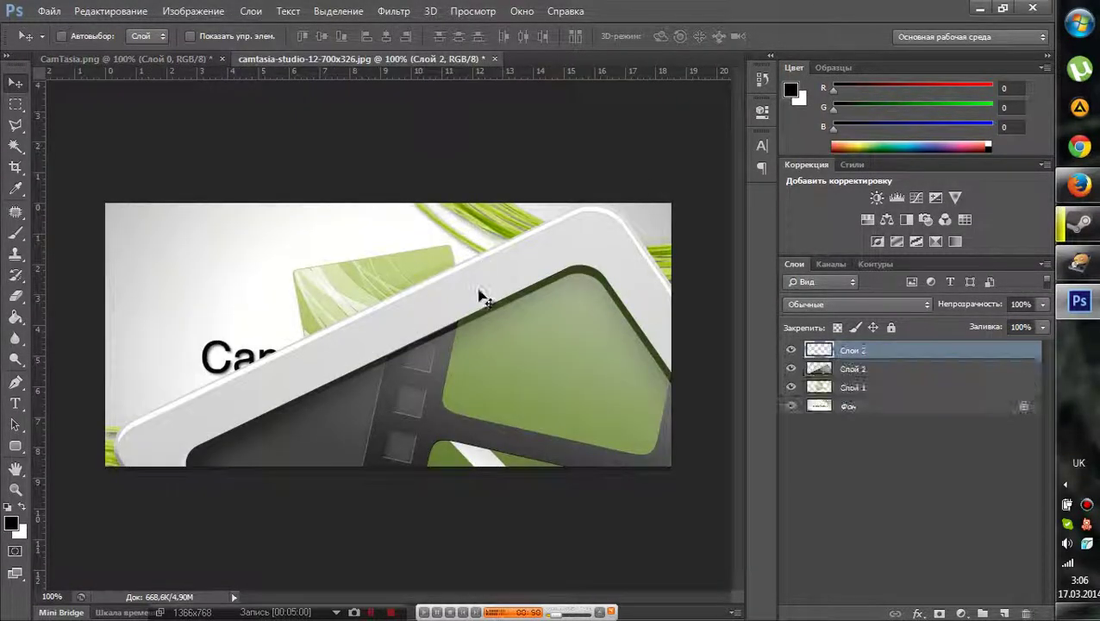
pyautogui.click(791, 387)
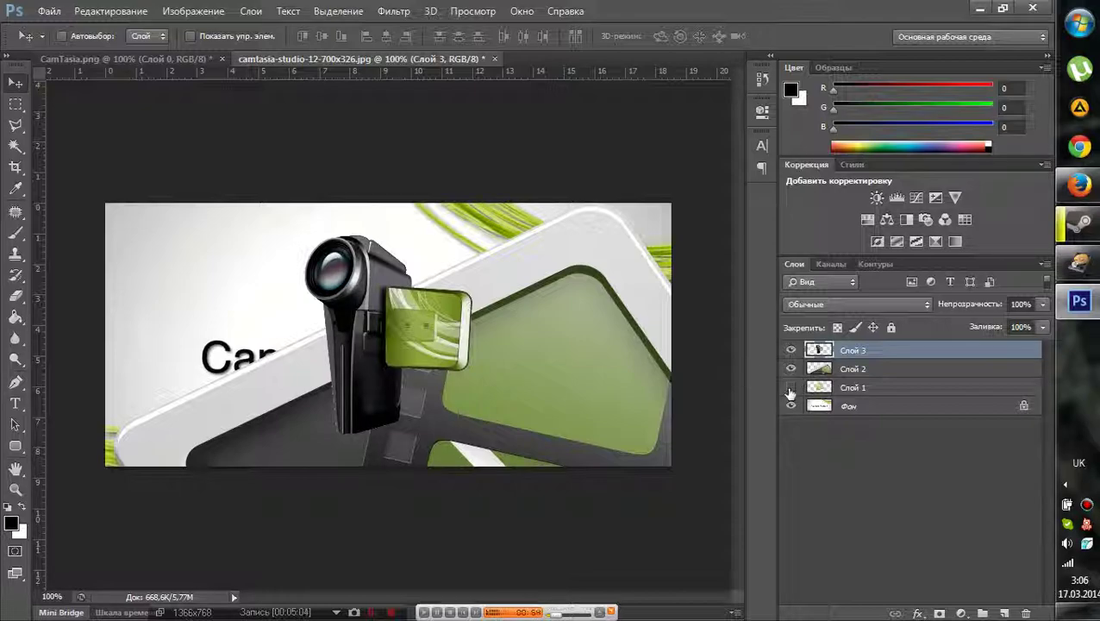
pyautogui.click(791, 388)
# - Scale the film-frame icon on Слой 2 down to about 36.5% so it fits the height of the banner
pyautogui.click(852, 374)
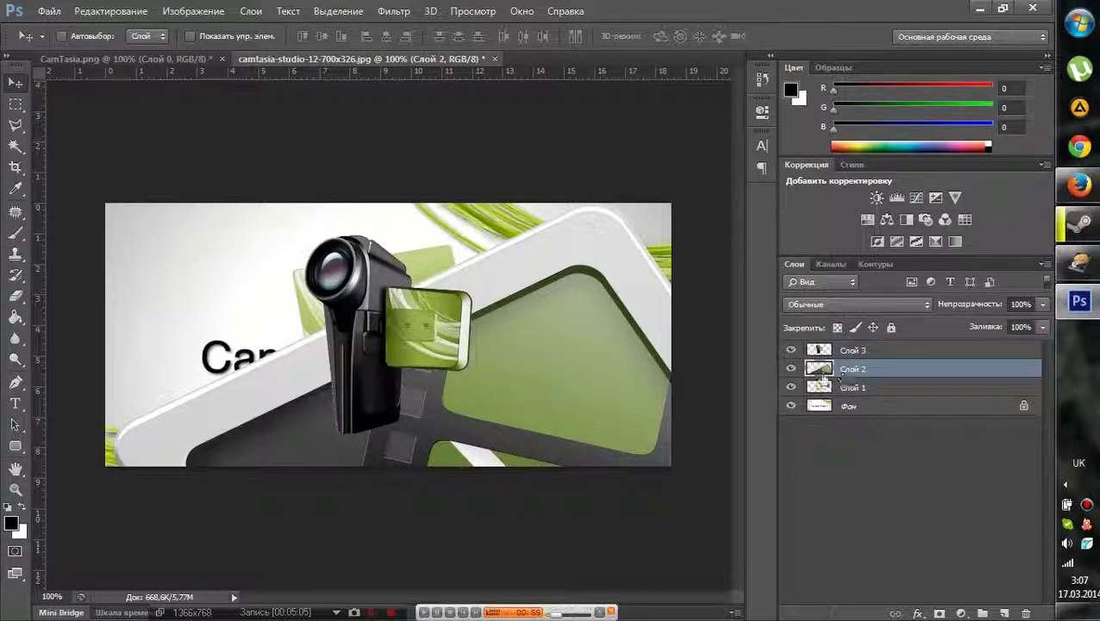
pyautogui.keyDown('ctrl'); pyautogui.click(819, 371); pyautogui.keyUp('ctrl')
pyautogui.hotkey('ctrl', 't')
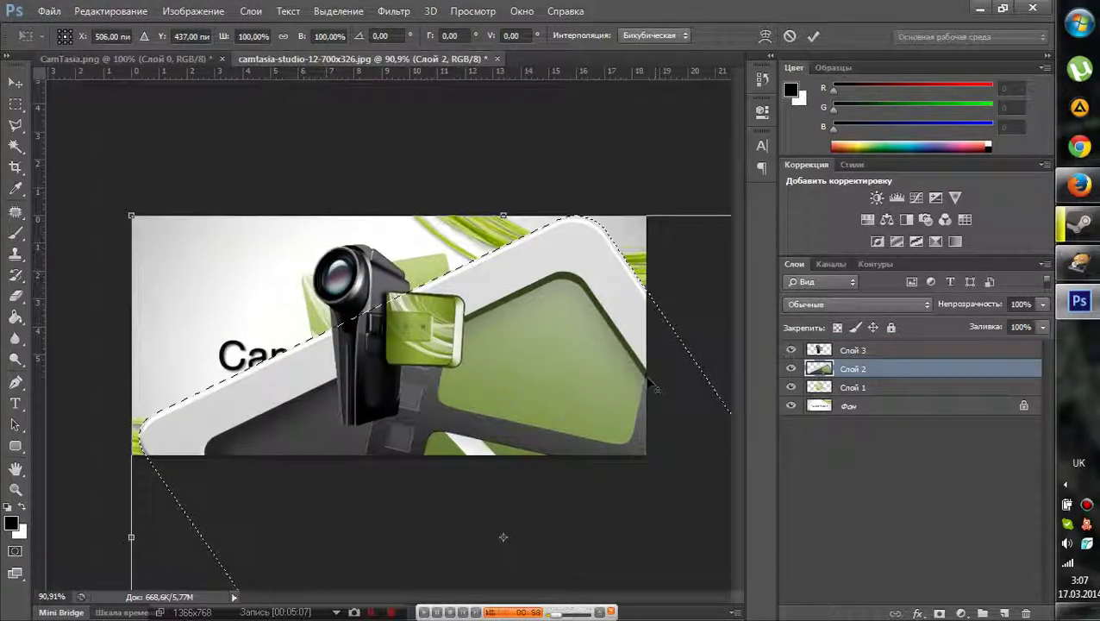
pyautogui.hotkey('ctrl', '0')
pyautogui.moveTo(592, 553); pyautogui.dragTo(394, 384)
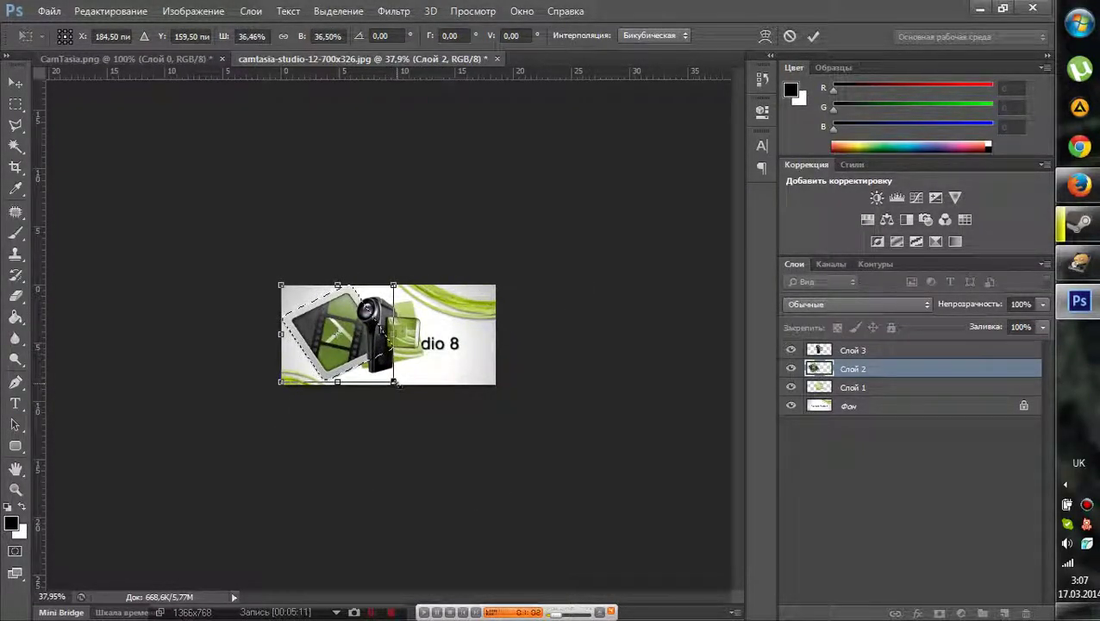
pyautogui.press('Return')
# - Hide Слой 2 and Слой 3, move the green square on Слой 1 to the banner's lower-right area, and hide it too
pyautogui.hotkey('alt', '[')
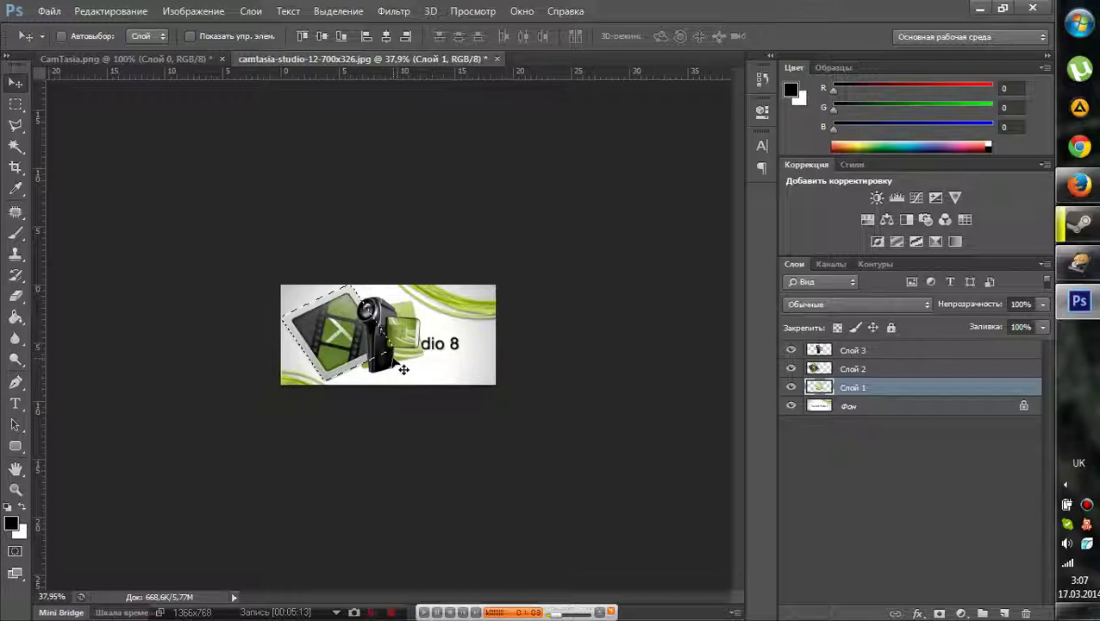
pyautogui.hotkey('ctrl', '0')
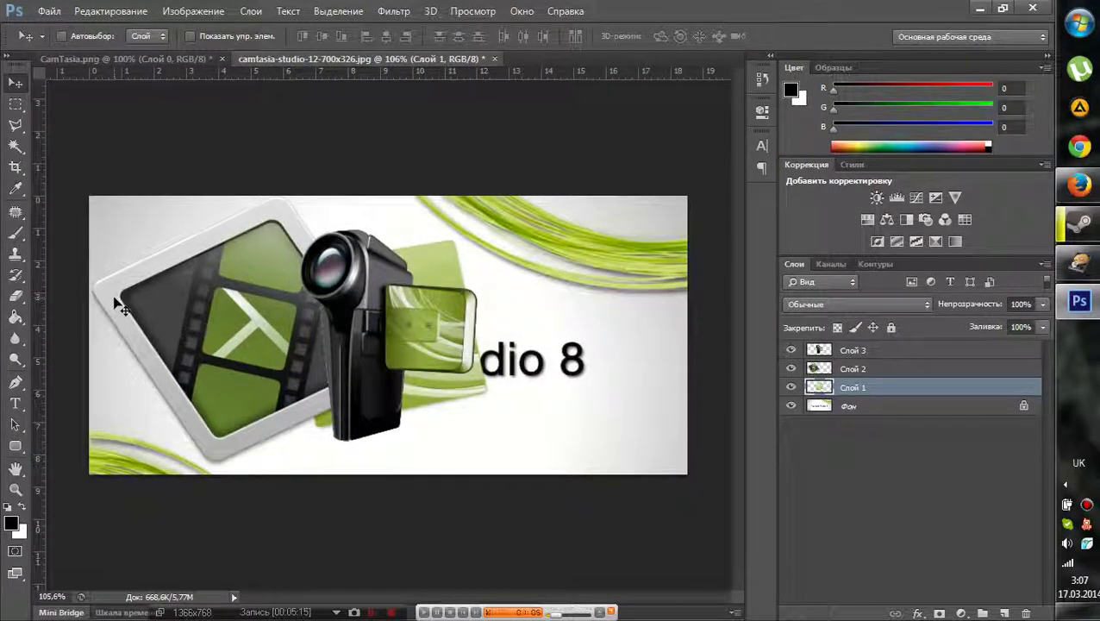
pyautogui.click(791, 368)
pyautogui.click(790, 350)
pyautogui.click(791, 387)
pyautogui.click(791, 387)
pyautogui.moveTo(270, 241); pyautogui.dragTo(569, 377)
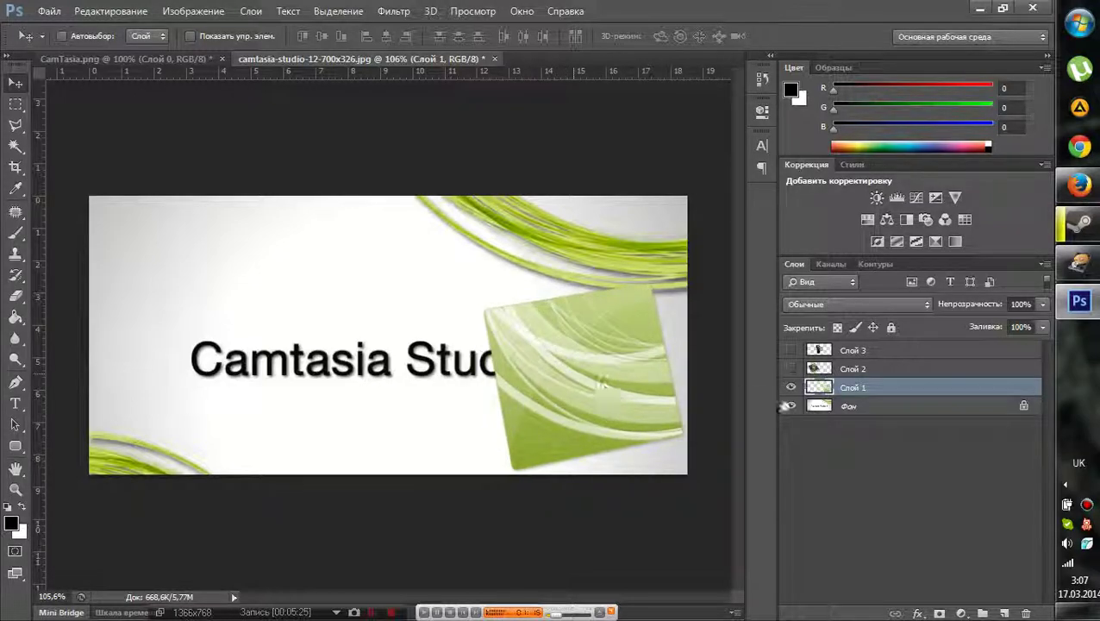
pyautogui.click(792, 388)
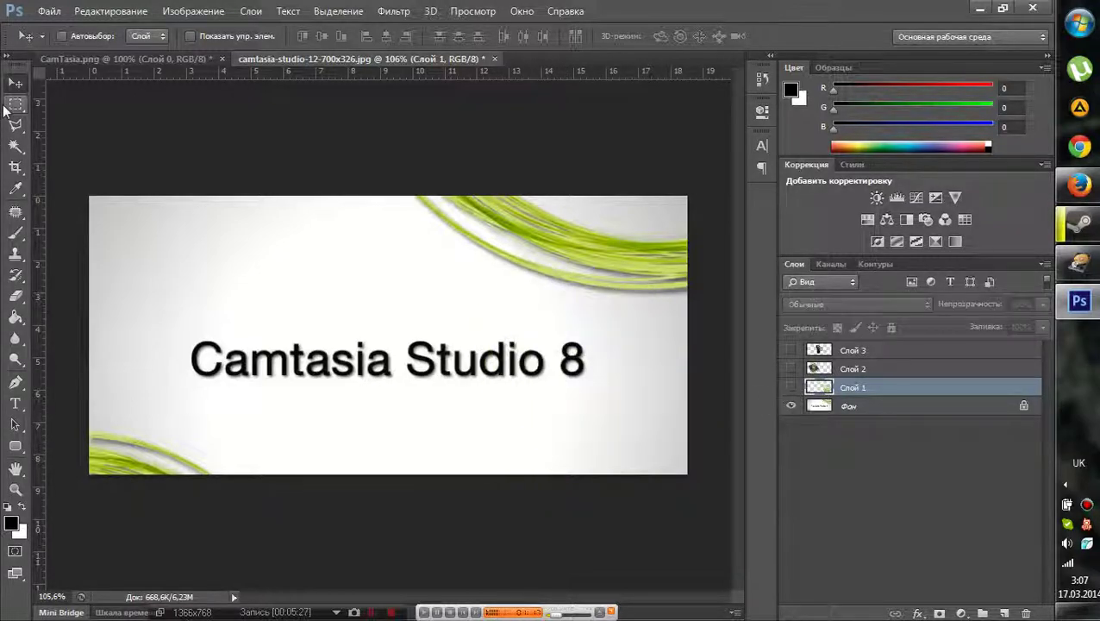
# - Select the light backdrop around the Camtasia Studio 8 lettering with the Magic Wand at tolerance 32, adding the grey corner areas
pyautogui.click(15, 105)
pyautogui.moveTo(593, 324); pyautogui.dragTo(183, 391)
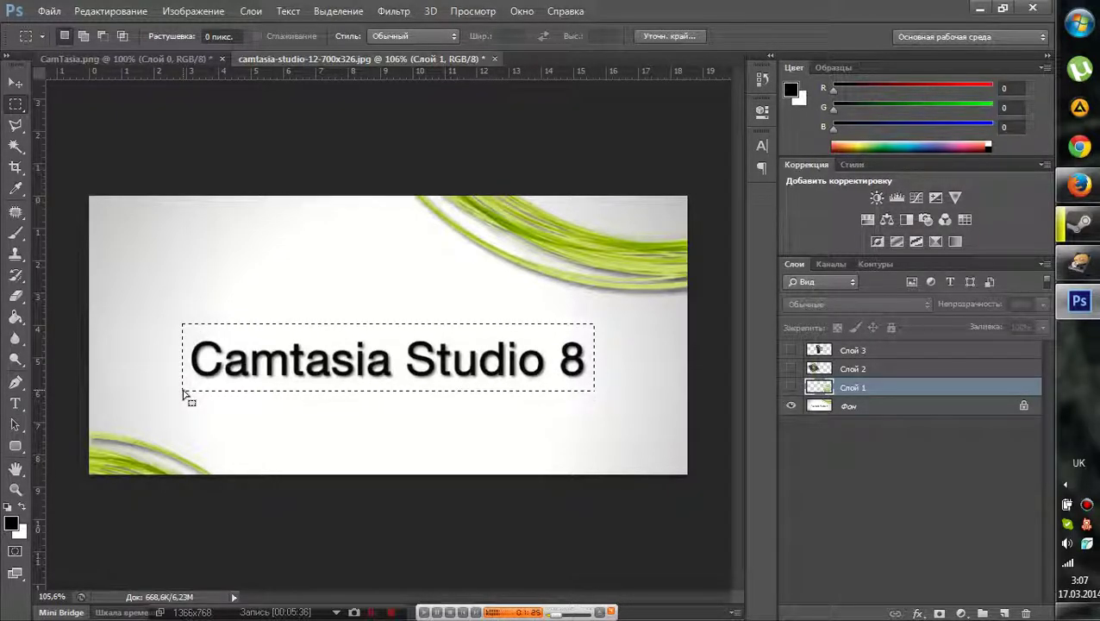
pyautogui.click(12, 140)
pyautogui.hotkey('shift', 'w')
pyautogui.click(219, 274)
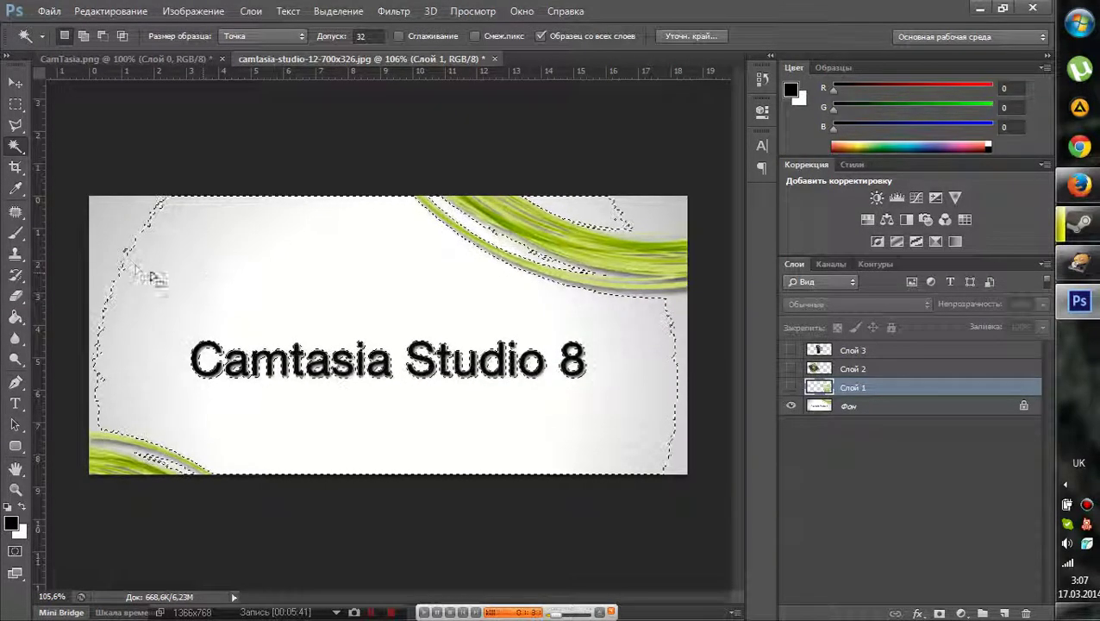
pyautogui.keyDown('shift'); pyautogui.click(109, 228); pyautogui.keyUp('shift')
pyautogui.keyDown('shift'); pyautogui.click(595, 222); pyautogui.keyUp('shift')
# - Add the green swirls in both corners to the selection with rectangular marquees, and invert it to select only the lettering
pyautogui.click(15, 105)
pyautogui.moveTo(382, 173); pyautogui.dragTo(728, 303)
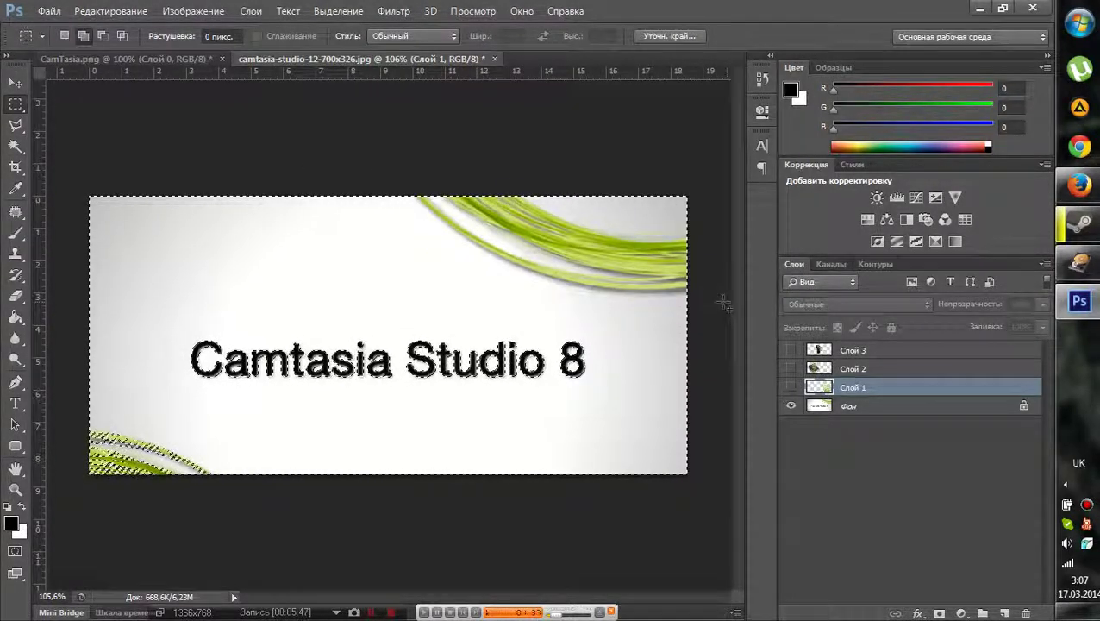
pyautogui.moveTo(233, 422); pyautogui.dragTo(34, 487)
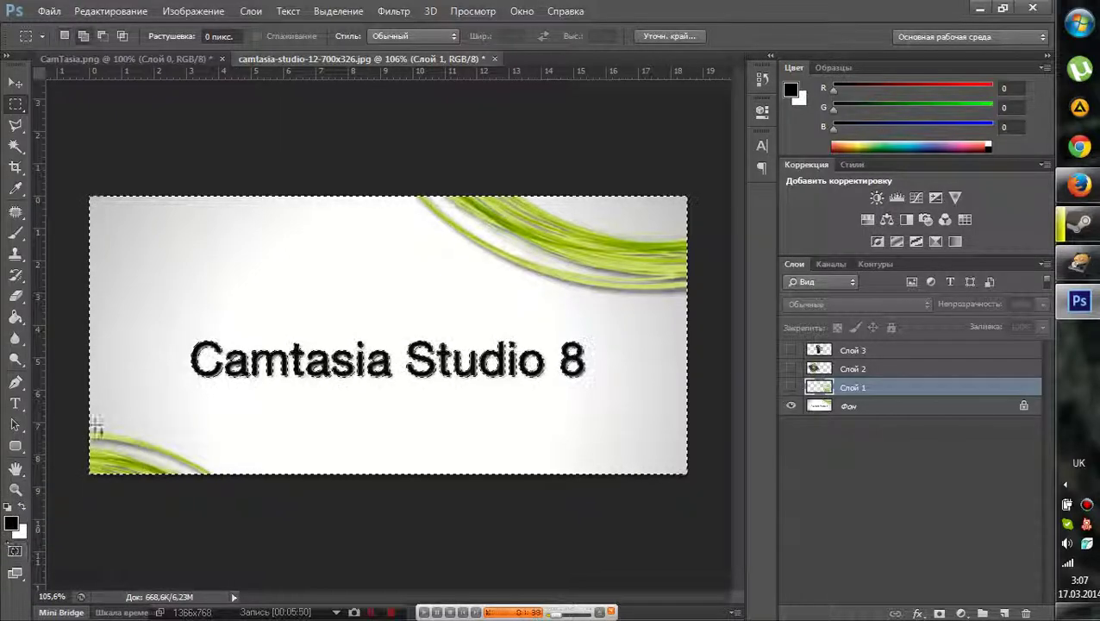
pyautogui.rightClick(231, 264)
pyautogui.click(307, 288)
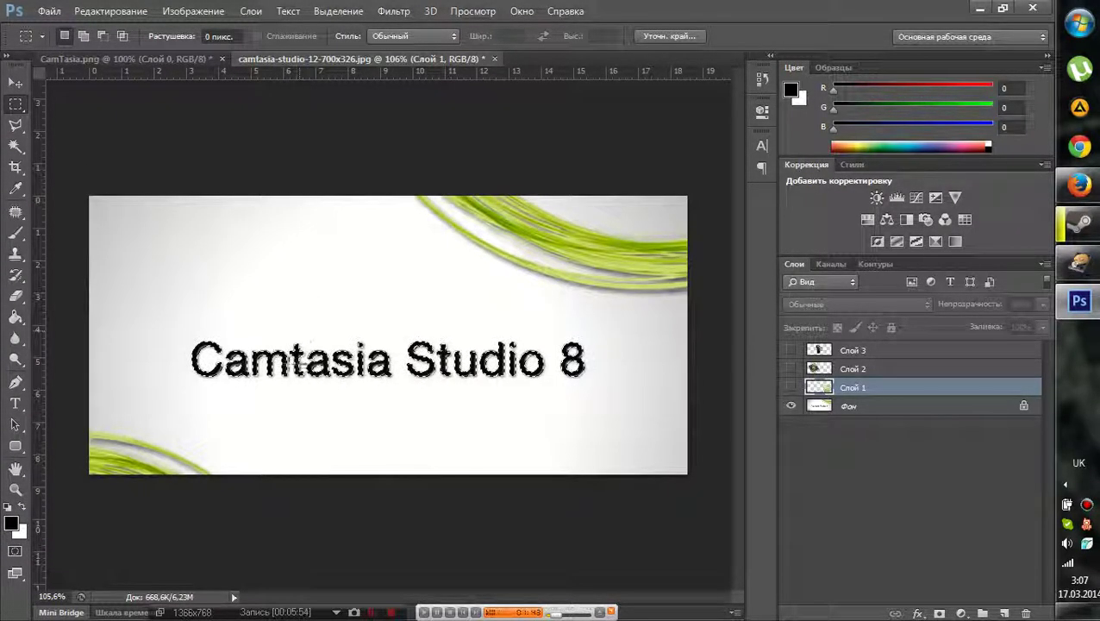
pyautogui.rightClick(223, 357)
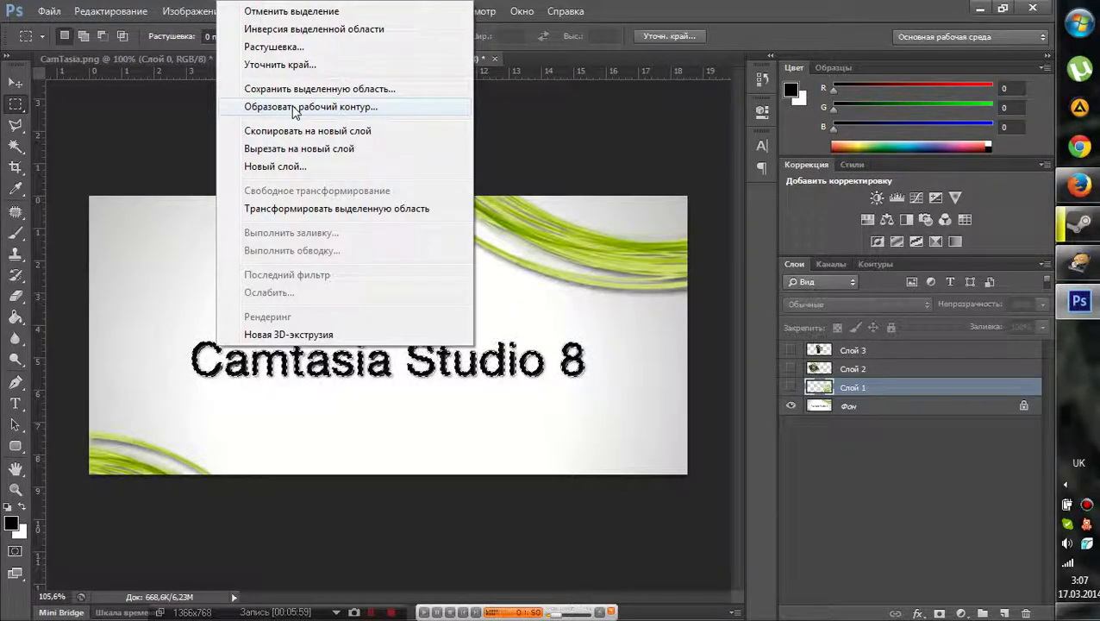
pyautogui.click(309, 134)
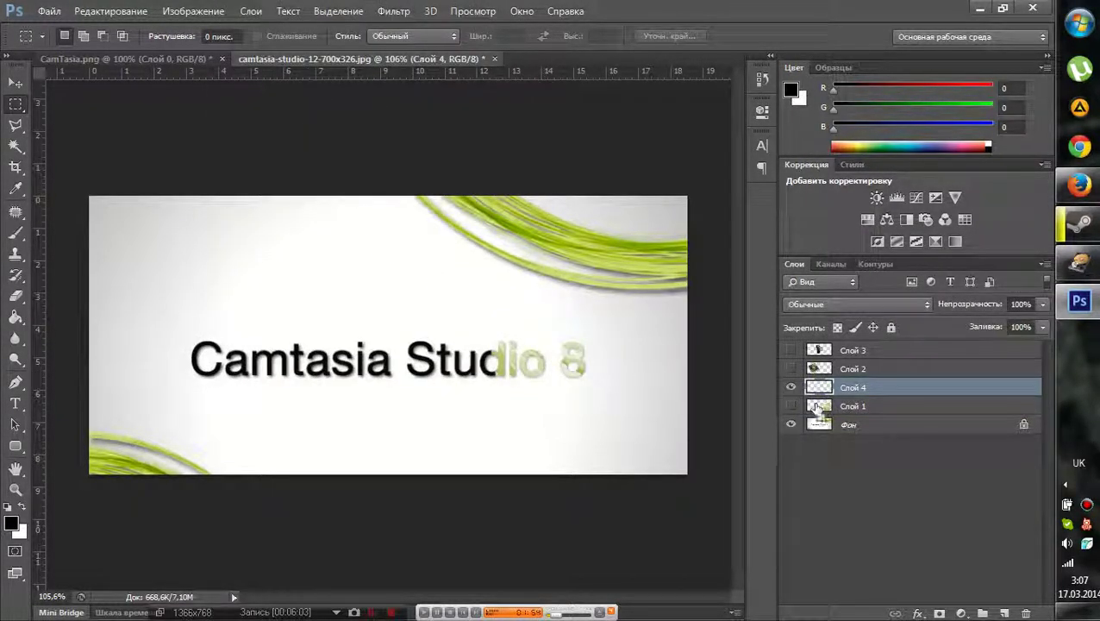
pyautogui.press('Delete')
# - Copy the selected Camtasia Studio 8 lettering from the Фон layer onto a new layer
pyautogui.click(847, 412)
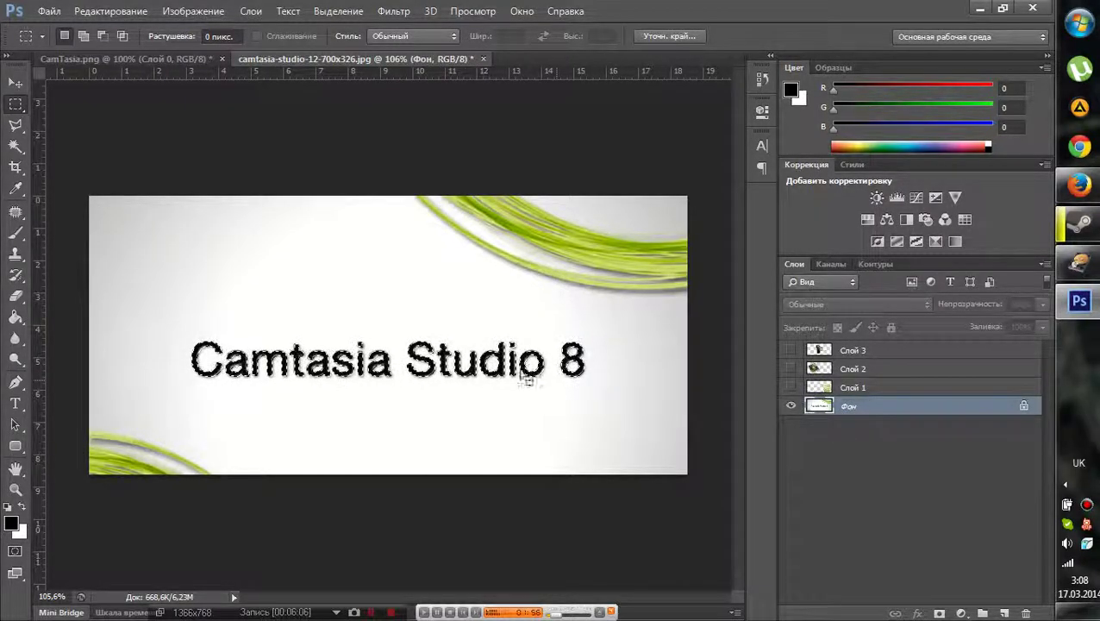
pyautogui.rightClick(242, 353)
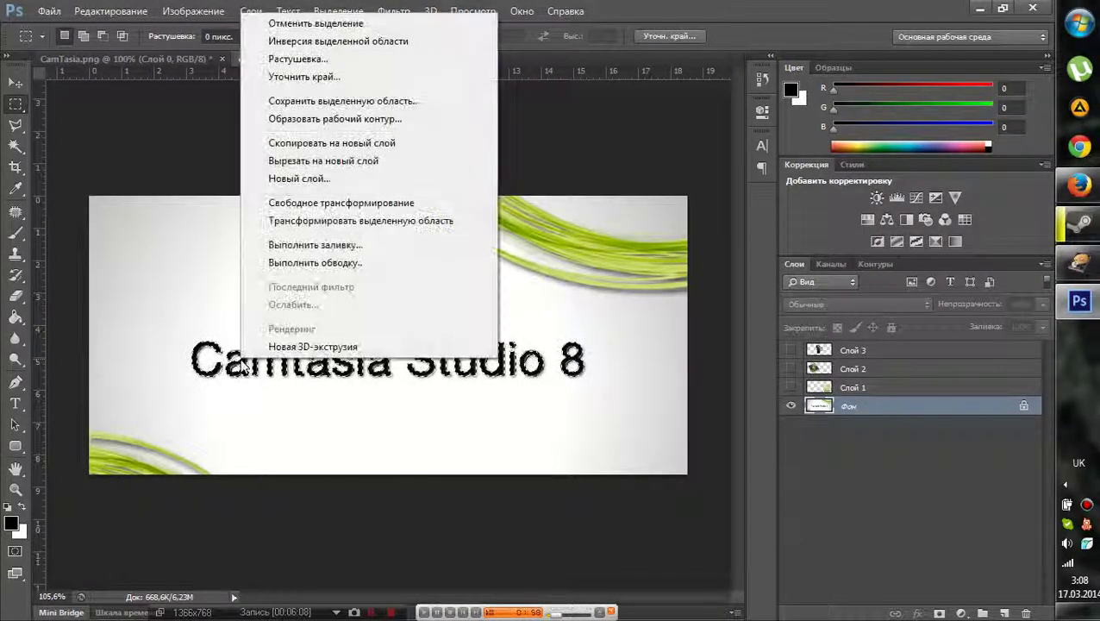
pyautogui.click(335, 144)
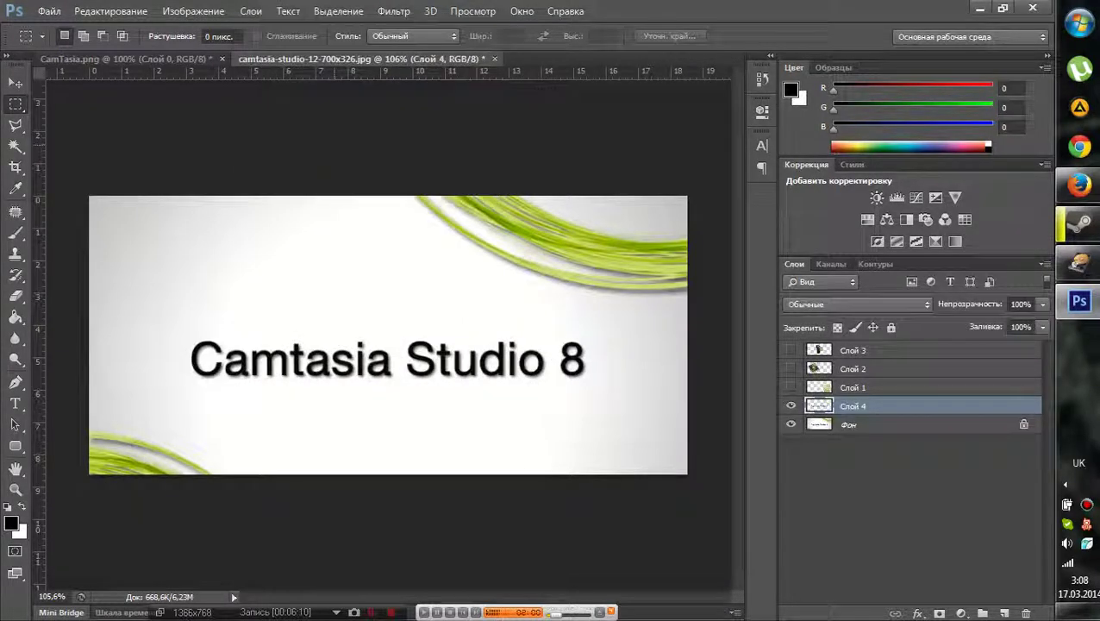
# - Show Слой 1 and Слой 2, and bring the lettering on Слой 4 to the top of the layer stack
pyautogui.click(791, 387)
pyautogui.moveTo(831, 408); pyautogui.dragTo(814, 349)
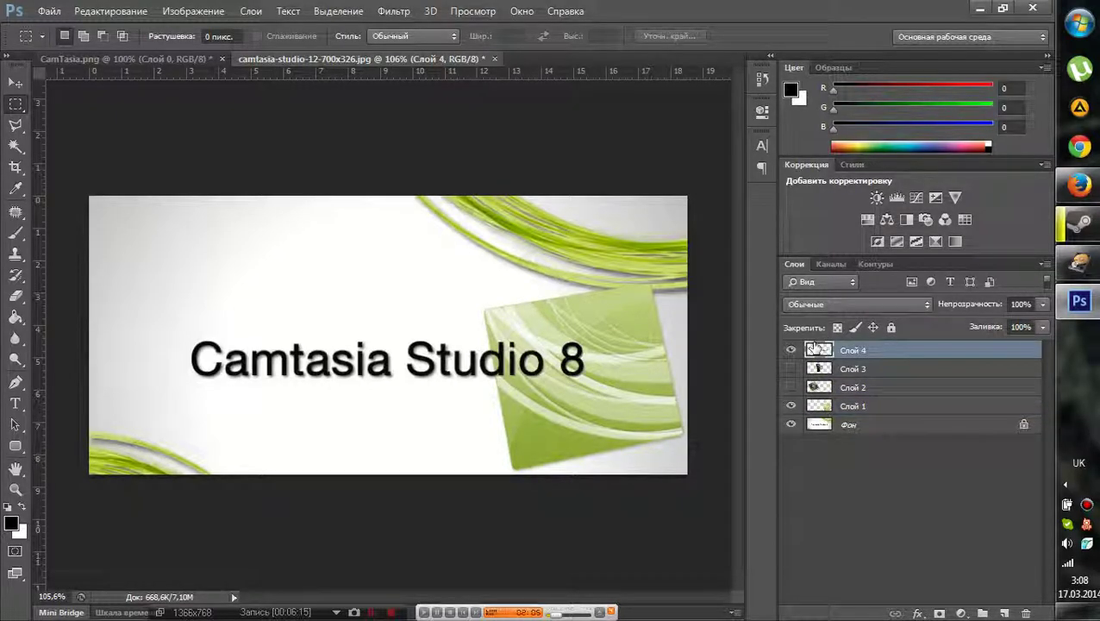
pyautogui.click(791, 387)
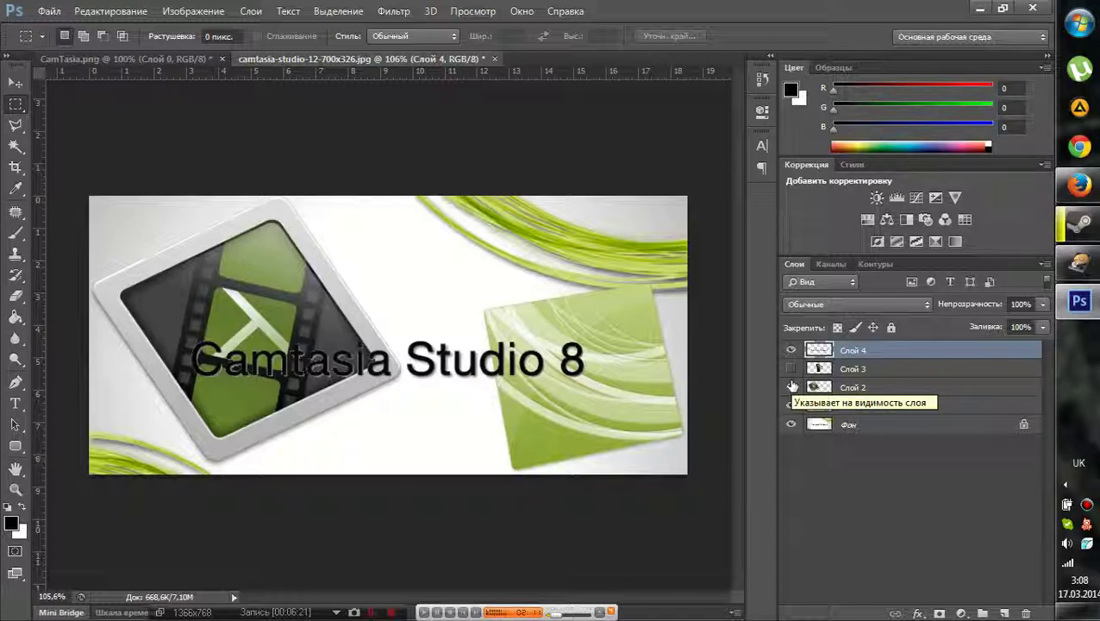
pyautogui.click(792, 387)
pyautogui.click(792, 387)
# - Shrink the film logo on Слой 2 with Free Transform and place it below the lettering, near the banner's lower middle
pyautogui.click(828, 387)
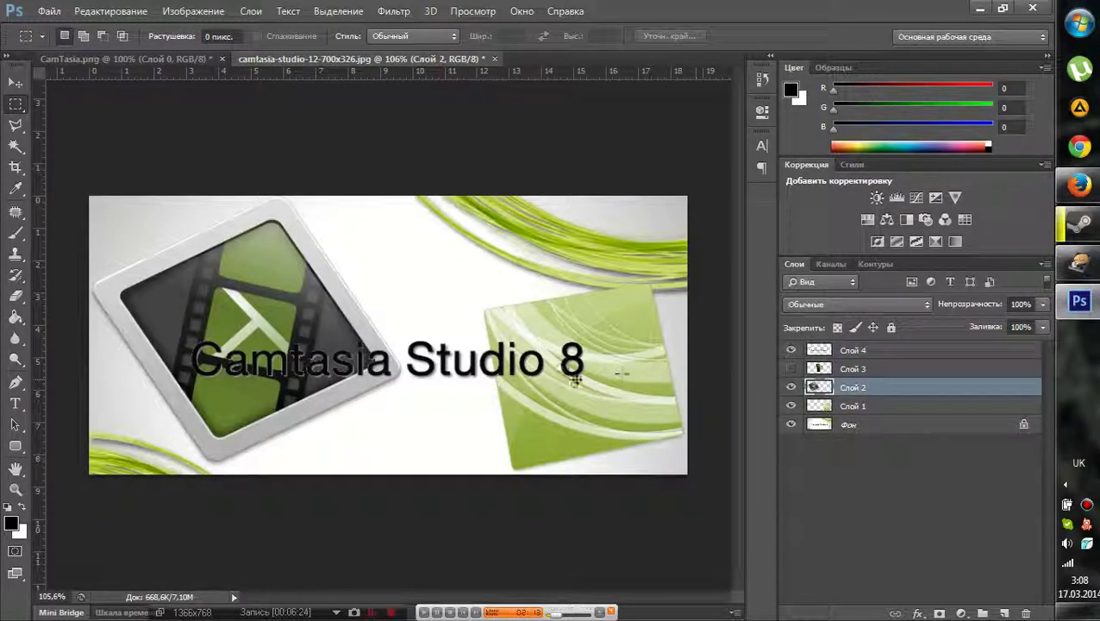
pyautogui.hotkey('ctrl', 't')
pyautogui.moveTo(402, 470); pyautogui.dragTo(299, 381)
pyautogui.moveTo(193, 302); pyautogui.dragTo(368, 284)
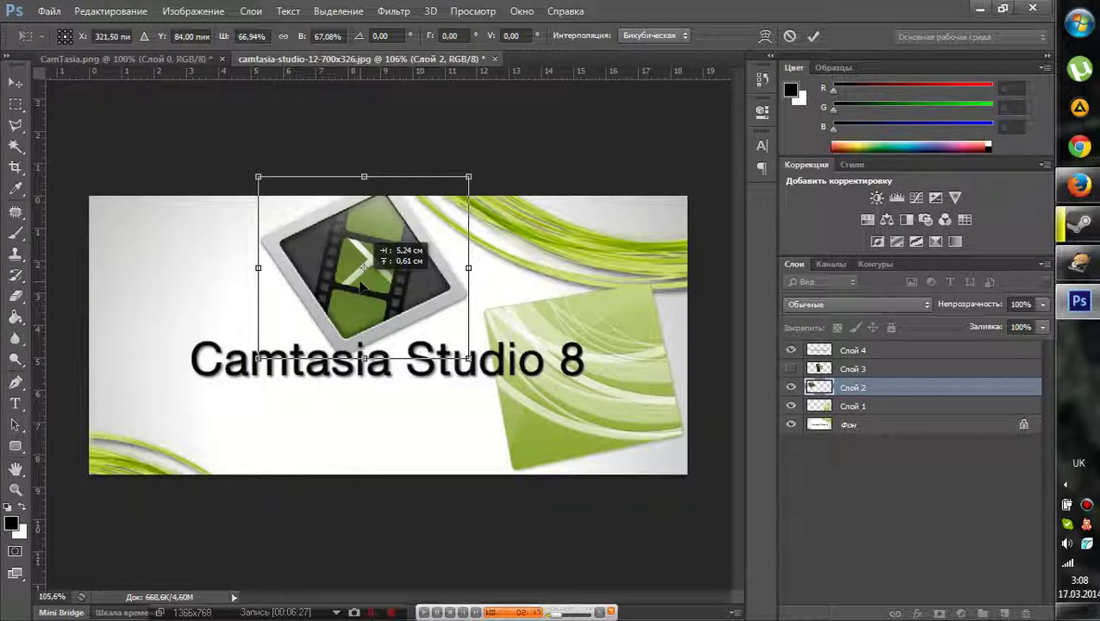
pyautogui.moveTo(475, 358); pyautogui.dragTo(400, 297)
pyautogui.moveTo(366, 248); pyautogui.dragTo(421, 433)
pyautogui.moveTo(464, 480); pyautogui.dragTo(368, 441)
pyautogui.press('Return')
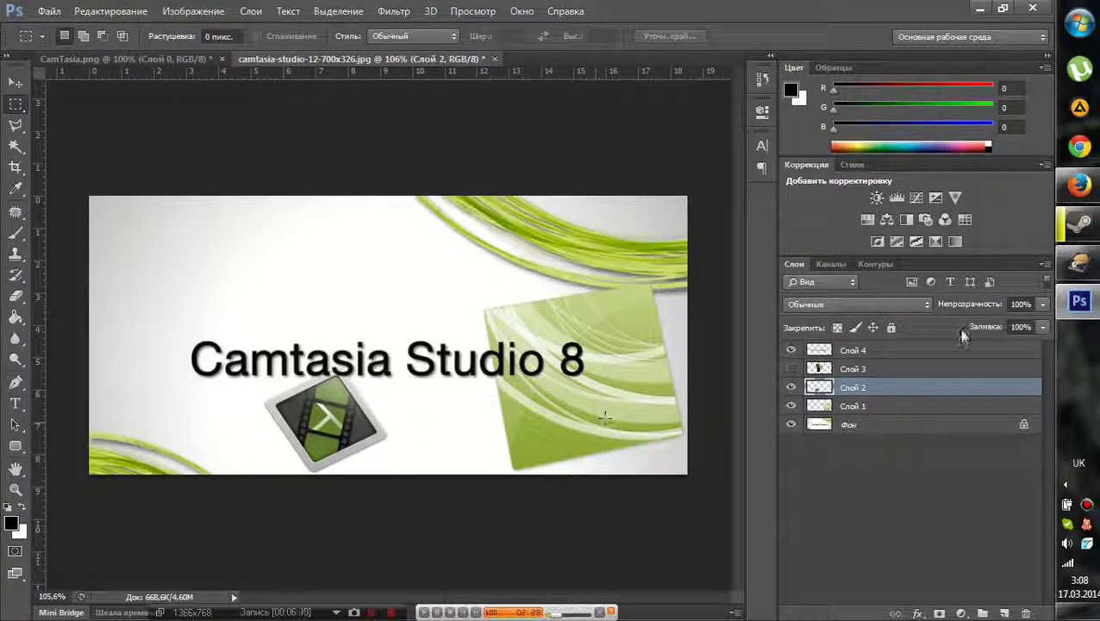
# - Show Слой 3, move its camcorder to the banner's upper-left corner and scale it to about 88%
pyautogui.click(792, 369)
pyautogui.click(819, 371)
pyautogui.moveTo(390, 307); pyautogui.dragTo(176, 271)
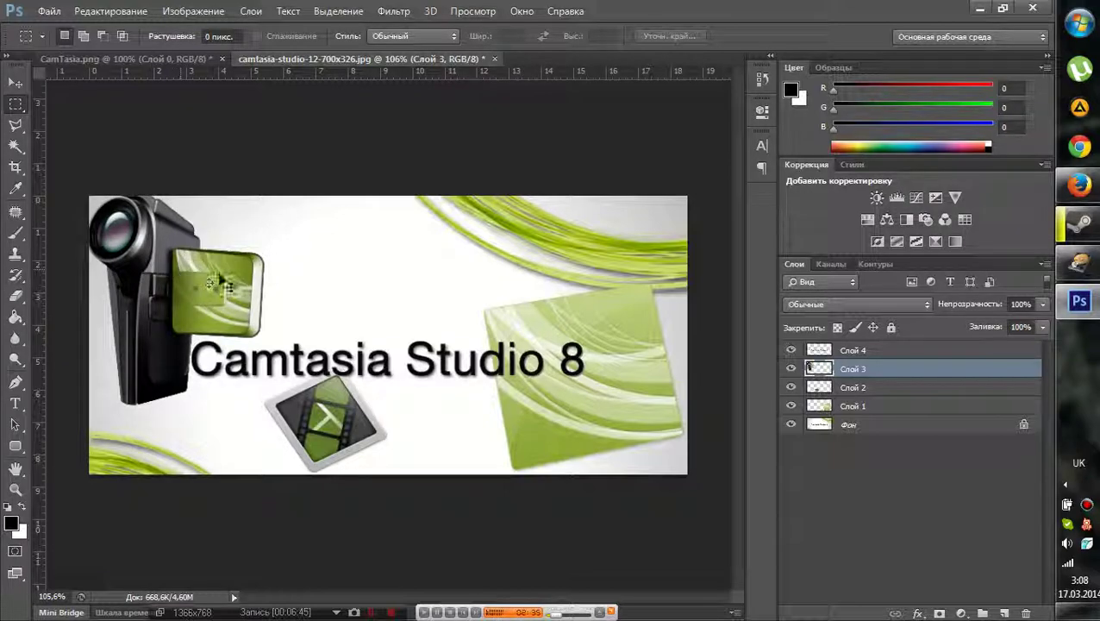
pyautogui.hotkey('ctrl', 't')
pyautogui.moveTo(262, 406); pyautogui.dragTo(244, 383)
pyautogui.moveTo(182, 307); pyautogui.dragTo(184, 319)
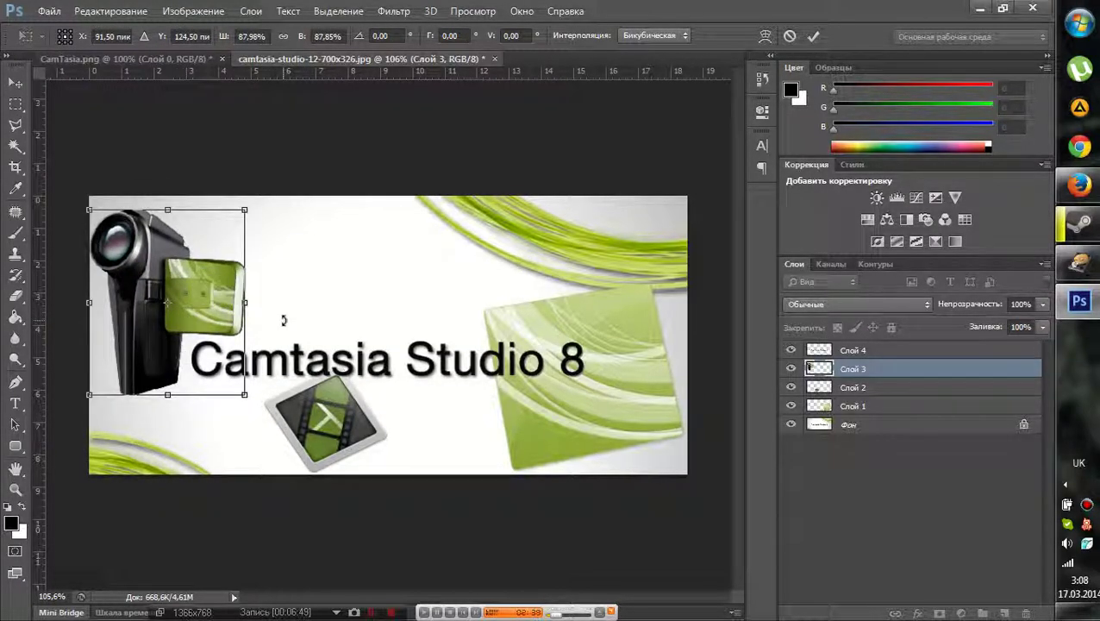
pyautogui.press('Return')
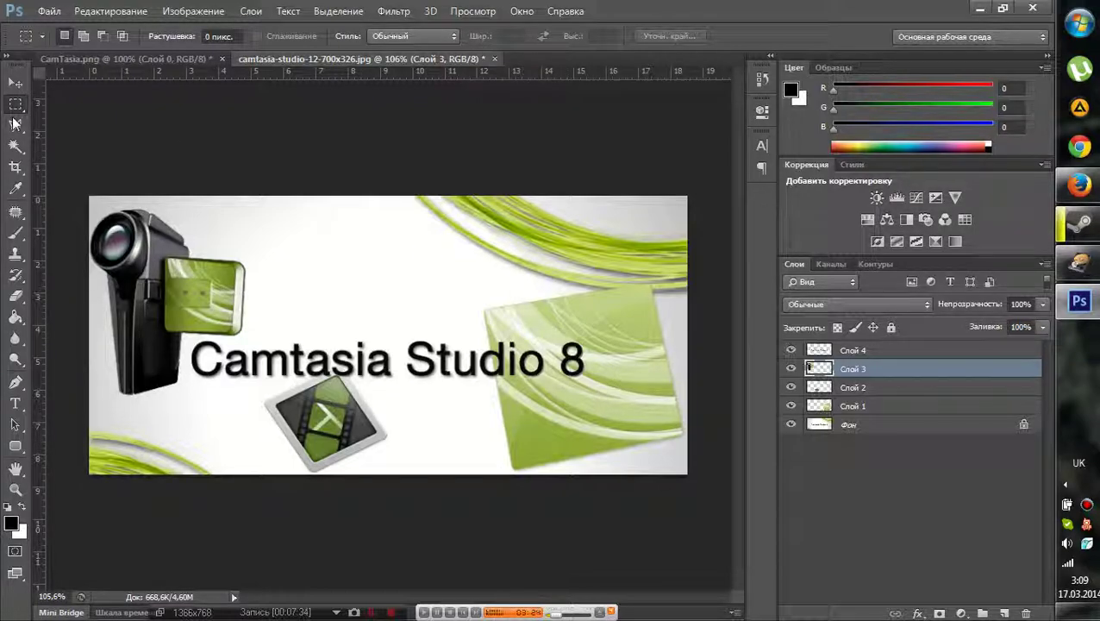
# - Select the empty area around the camcorder on Слой 3 with the Magic Wand at tolerance 32
pyautogui.click(15, 145)
pyautogui.click(542, 36)
pyautogui.click(541, 36)
pyautogui.click(481, 36)
pyautogui.click(554, 245)
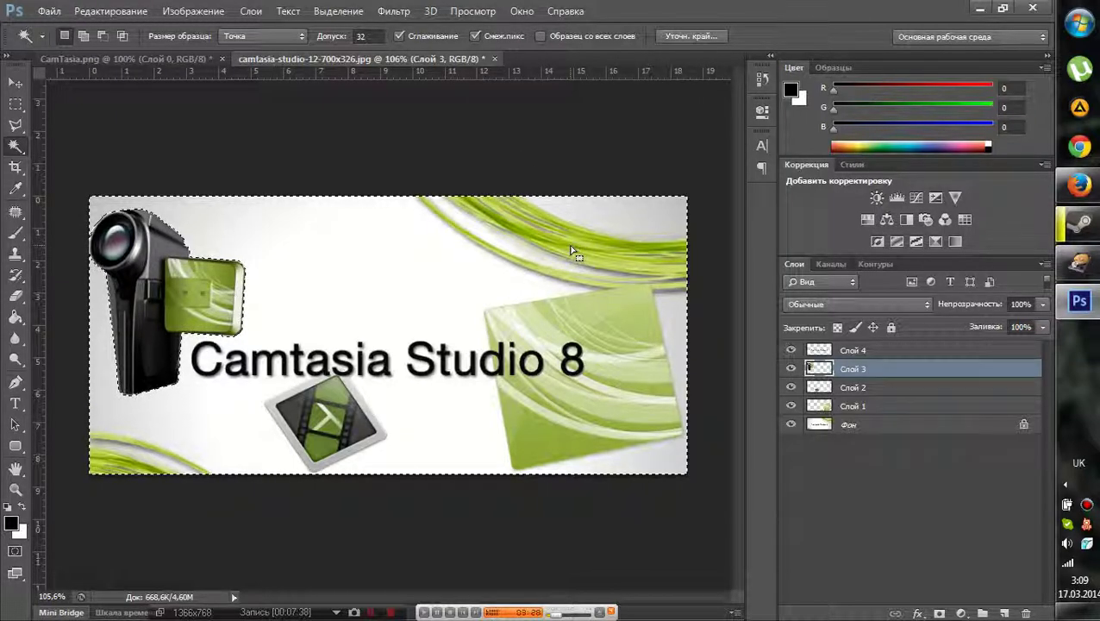
# - Hide Слой 1 through Слой 4 and try to select the upper-right green swirls on the Фон layer with the Magic Wand
pyautogui.moveTo(792, 405); pyautogui.dragTo(791, 350)
pyautogui.click(818, 421)
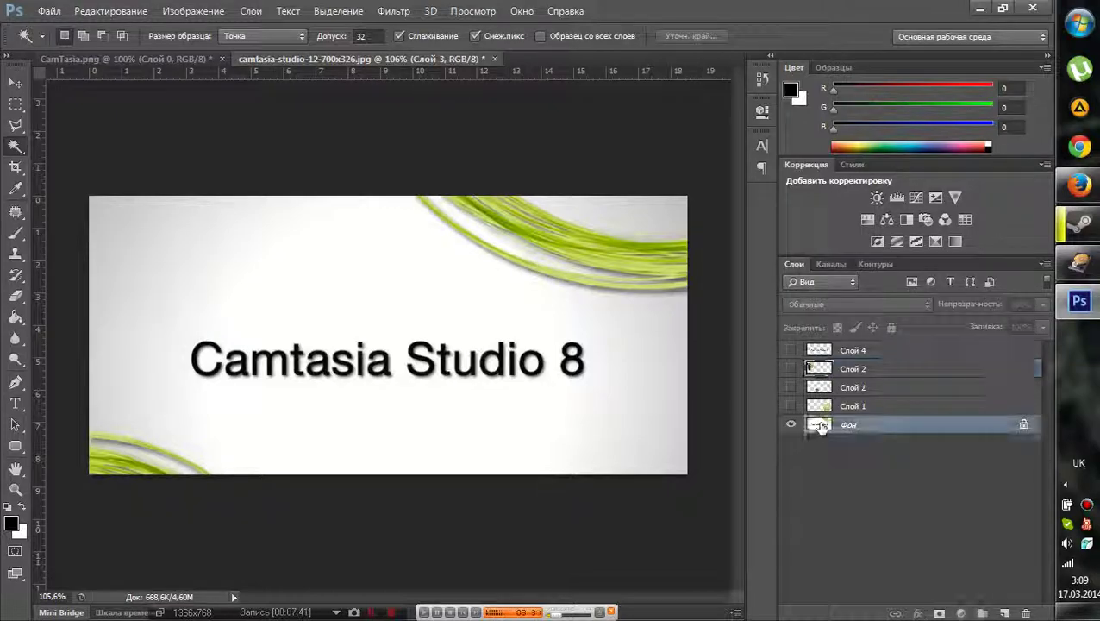
pyautogui.scroll(2, 614, 251)
pyautogui.click(614, 250)
pyautogui.scroll(-1, 613, 233)
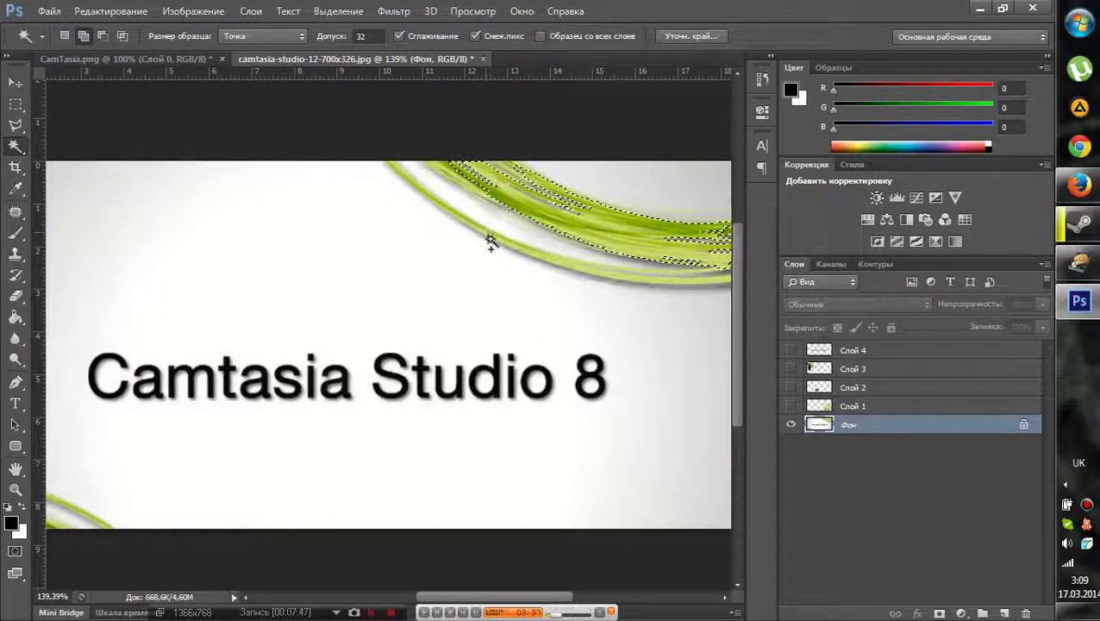
pyautogui.keyDown('shift'); pyautogui.click(522, 250); pyautogui.keyUp('shift')
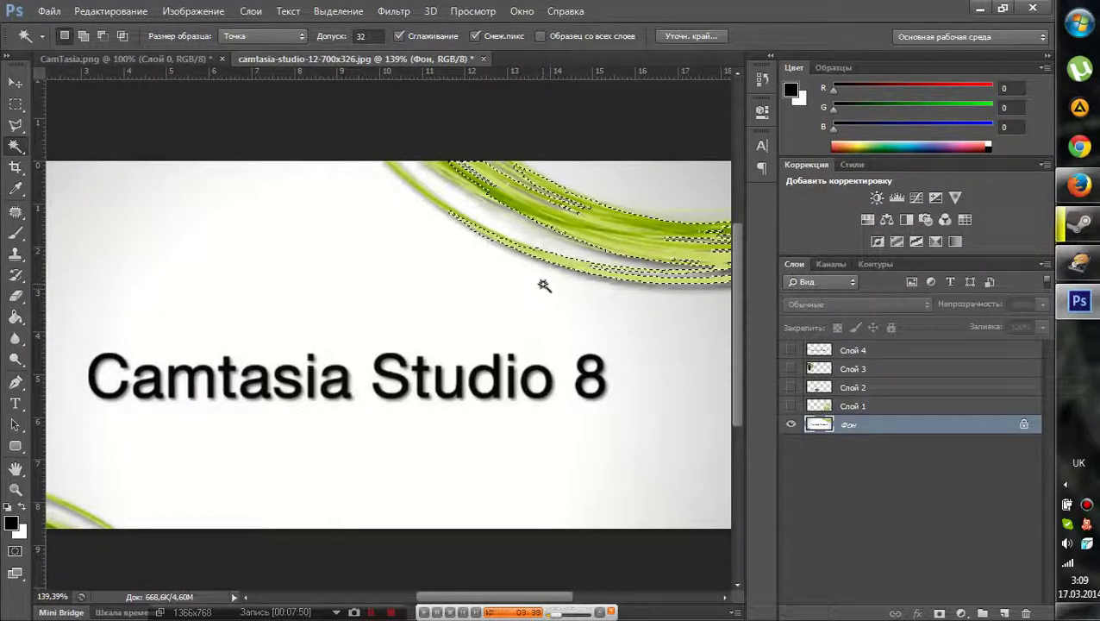
# - Clear the swirl selection and show Слой 1 through Слой 4 again
pyautogui.hotkey('ctrl', 'd')
pyautogui.scroll(-1, 552, 296)
pyautogui.scroll(-1, 551, 296)
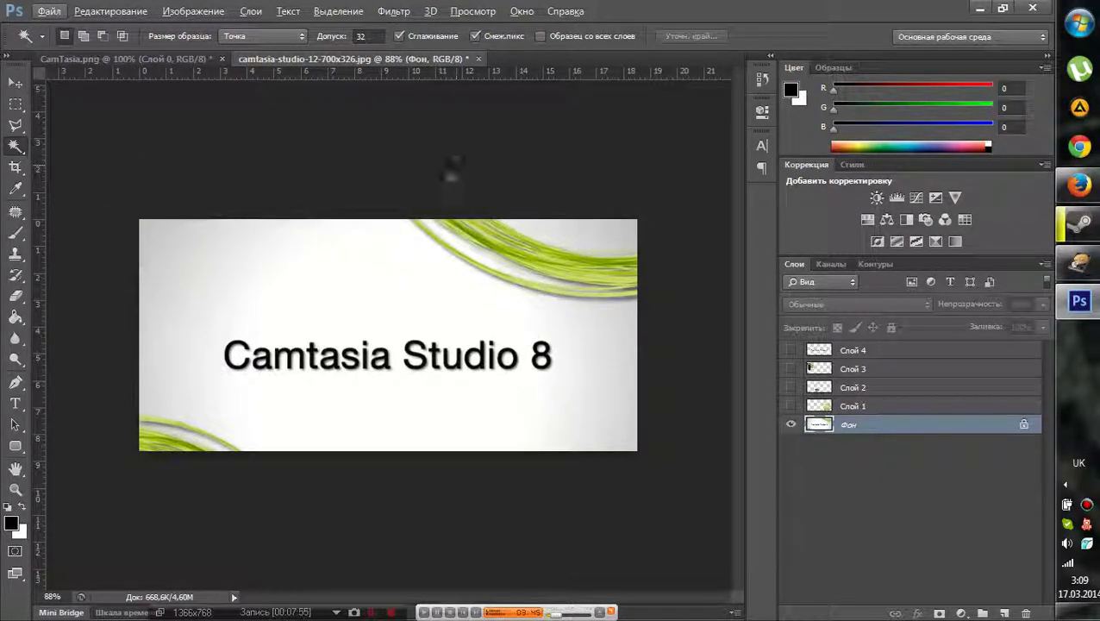
pyautogui.moveTo(790, 407); pyautogui.dragTo(794, 357)
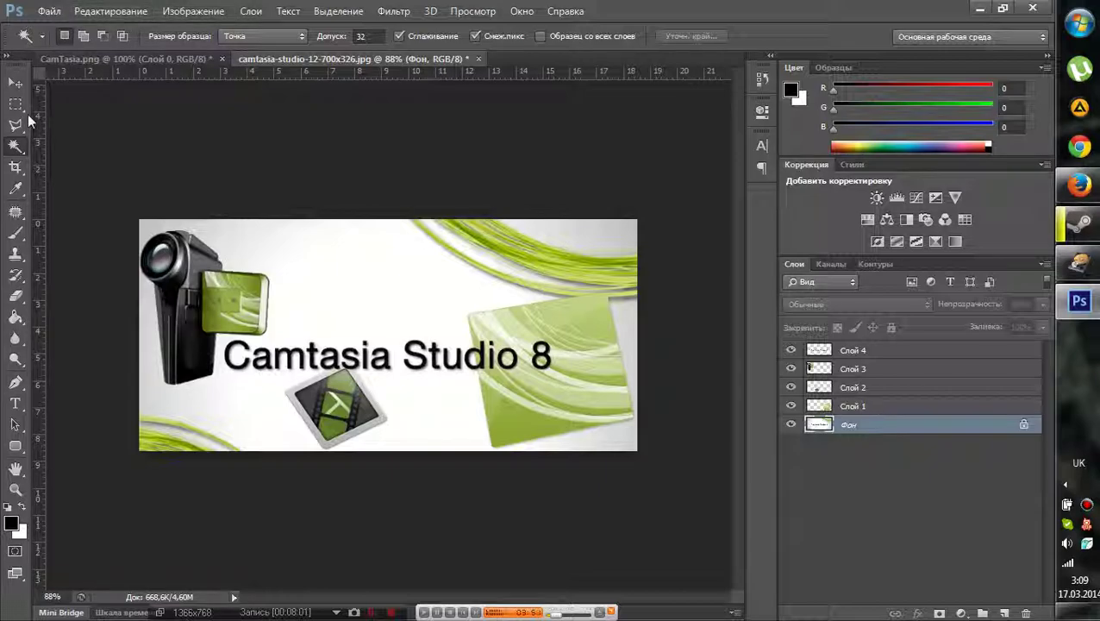
# - Try cropping both sides of the banner down to a width of about 14 cm
pyautogui.click(15, 166)
pyautogui.moveTo(637, 219); pyautogui.dragTo(608, 221)
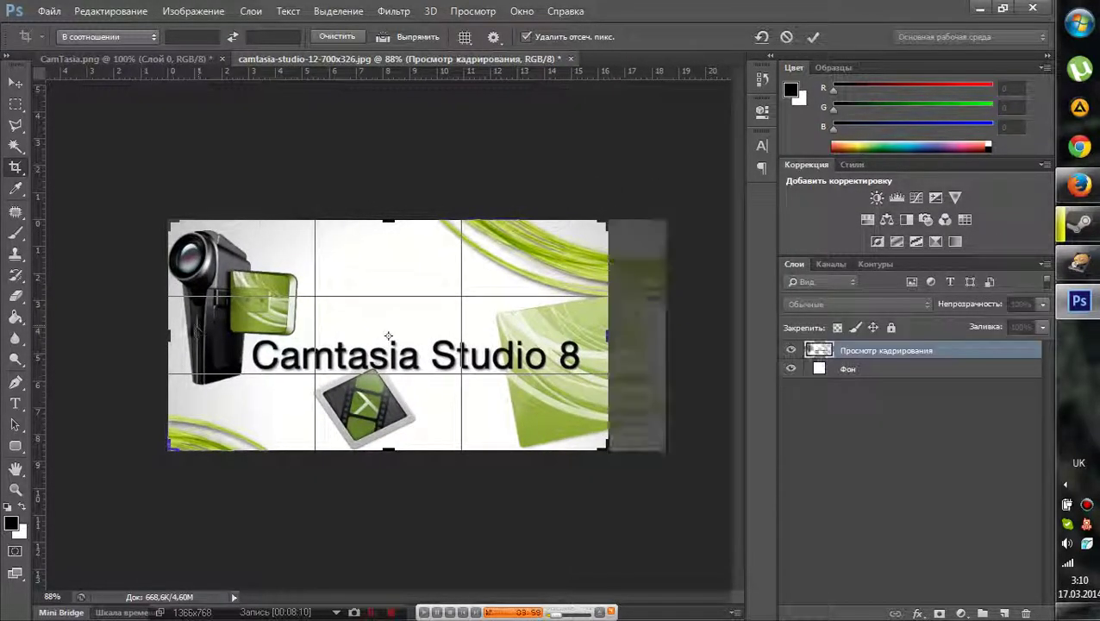
pyautogui.moveTo(178, 332)
pyautogui.mouseDown()
pyautogui.moveTo(222, 331)
pyautogui.moveTo(196, 326)
pyautogui.mouseUp()
pyautogui.press('Return')
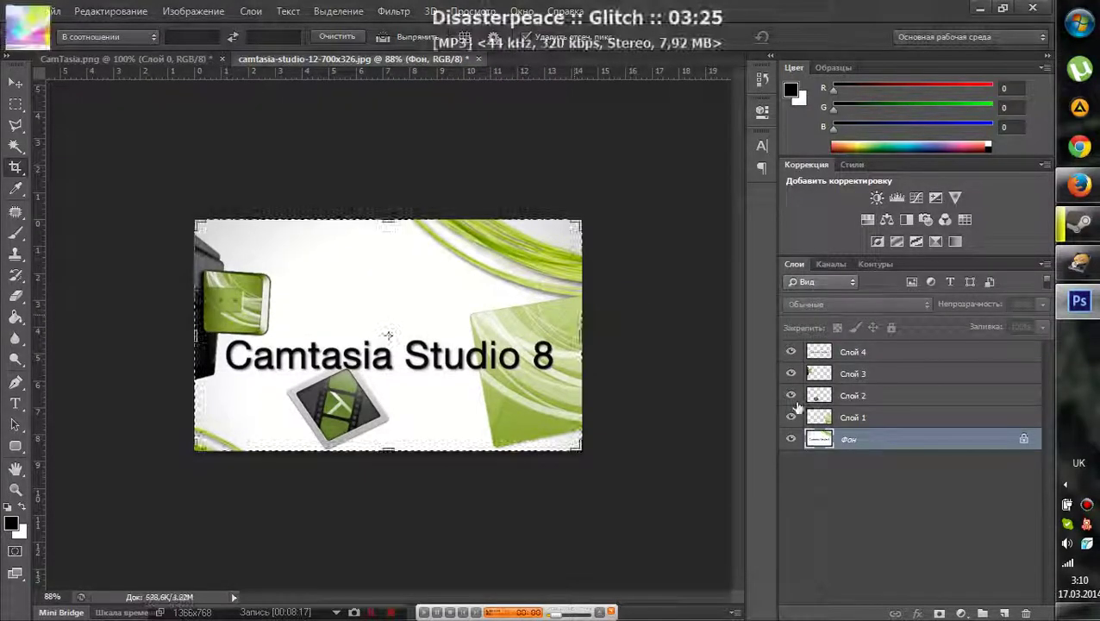
# - Try moving the green square on Слой 1 toward the middle of the cropped banner
pyautogui.click(814, 421)
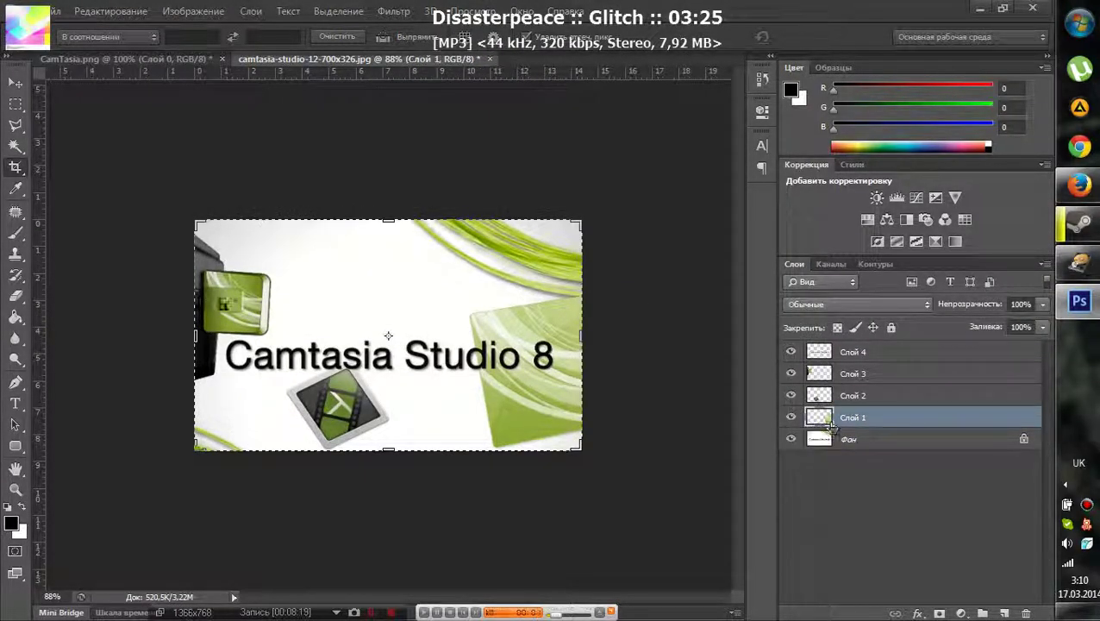
pyautogui.click(15, 81)
pyautogui.keyDown('ctrl'); pyautogui.click(830, 418); pyautogui.keyUp('ctrl')
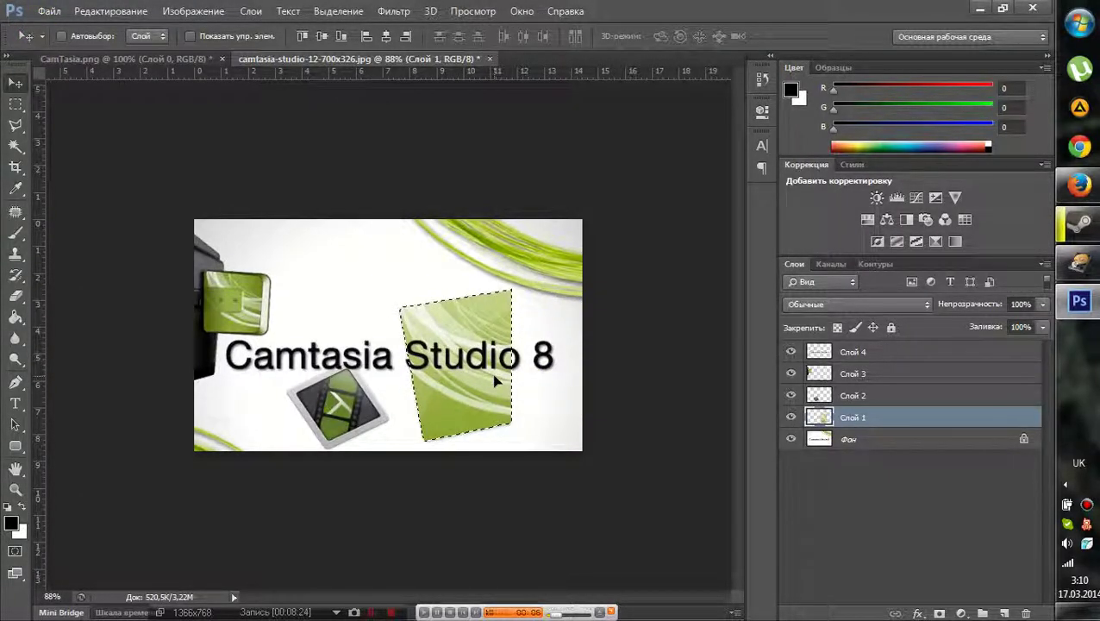
pyautogui.hotkey('shift', 'Right')
pyautogui.hotkey('shift', 'Right')
pyautogui.hotkey('shift', 'Right')
pyautogui.hotkey('shift', 'Right')
pyautogui.hotkey('shift', 'Right')
pyautogui.hotkey('shift', 'Right')
pyautogui.hotkey('shift', 'Right')
pyautogui.hotkey('shift', 'Right')
pyautogui.hotkey('shift', 'Right')
pyautogui.hotkey('shift', 'Down')
# - Undo the green square's move and the crop of the banner
pyautogui.hotkey('alt', '[')
pyautogui.hotkey('ctrl', 'd')
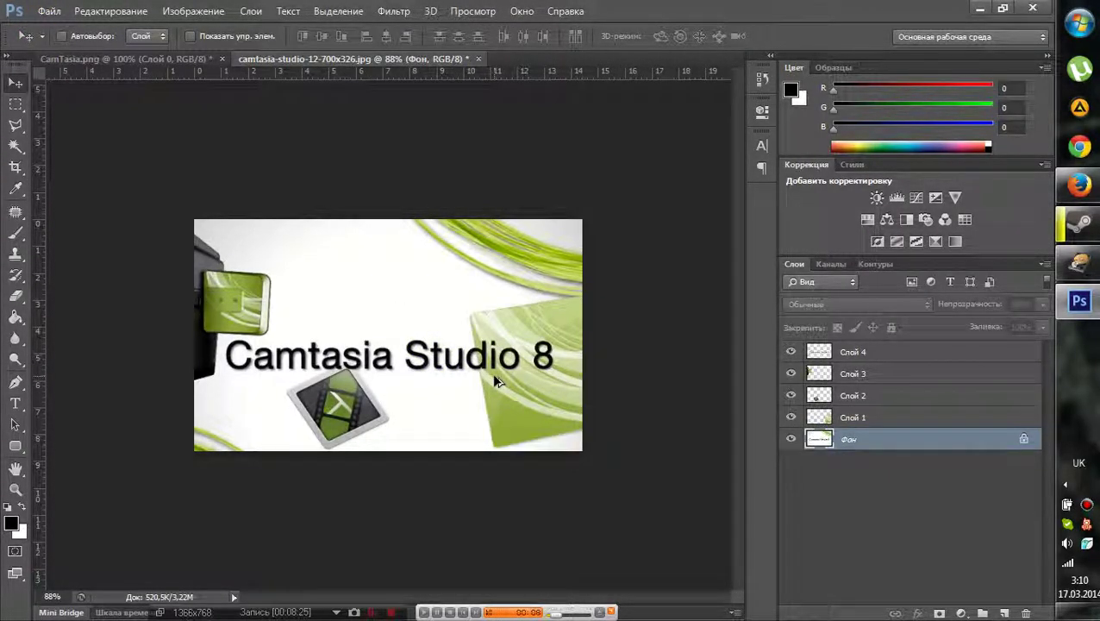
pyautogui.hotkey('alt', 'i')
pyautogui.press('v')
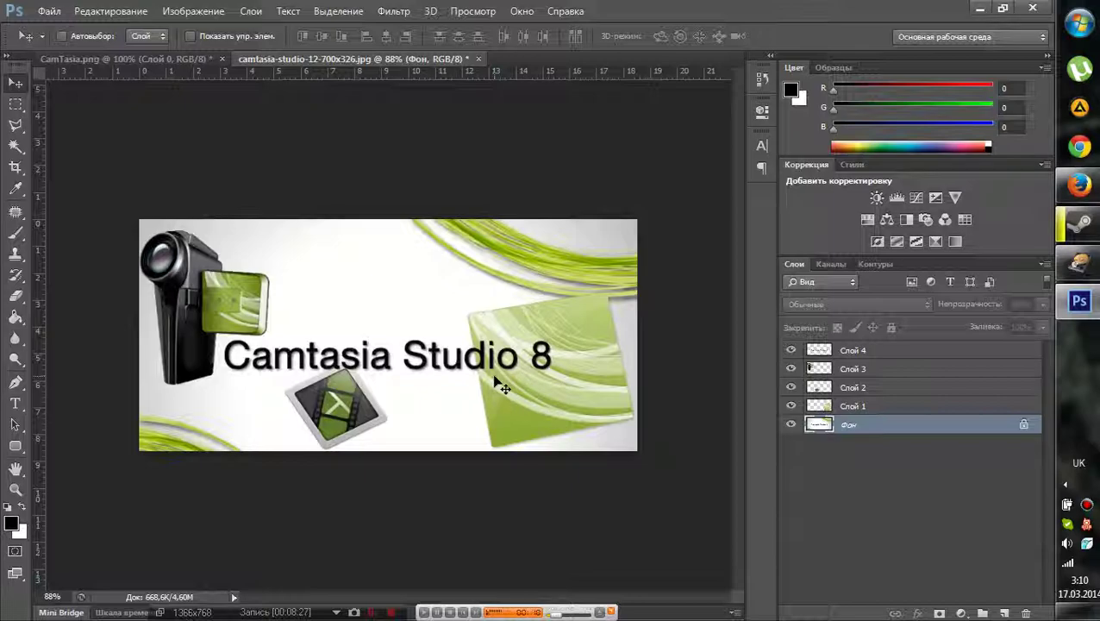
# - Duplicate the Фон layer and hide the original
pyautogui.hotkey('ctrl', 'j')
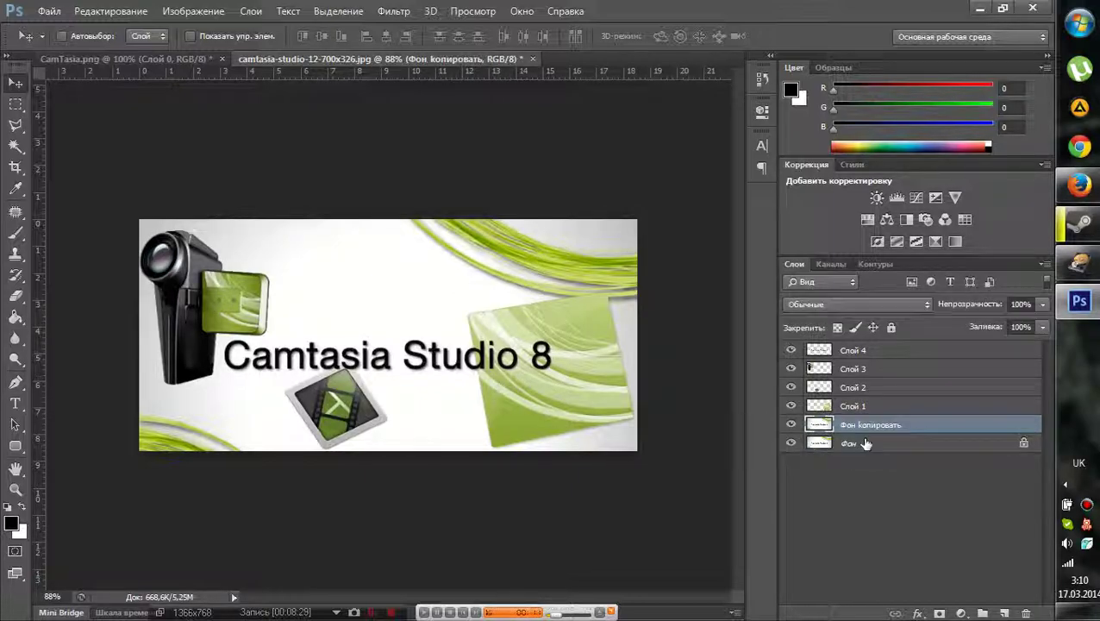
pyautogui.click(793, 442)
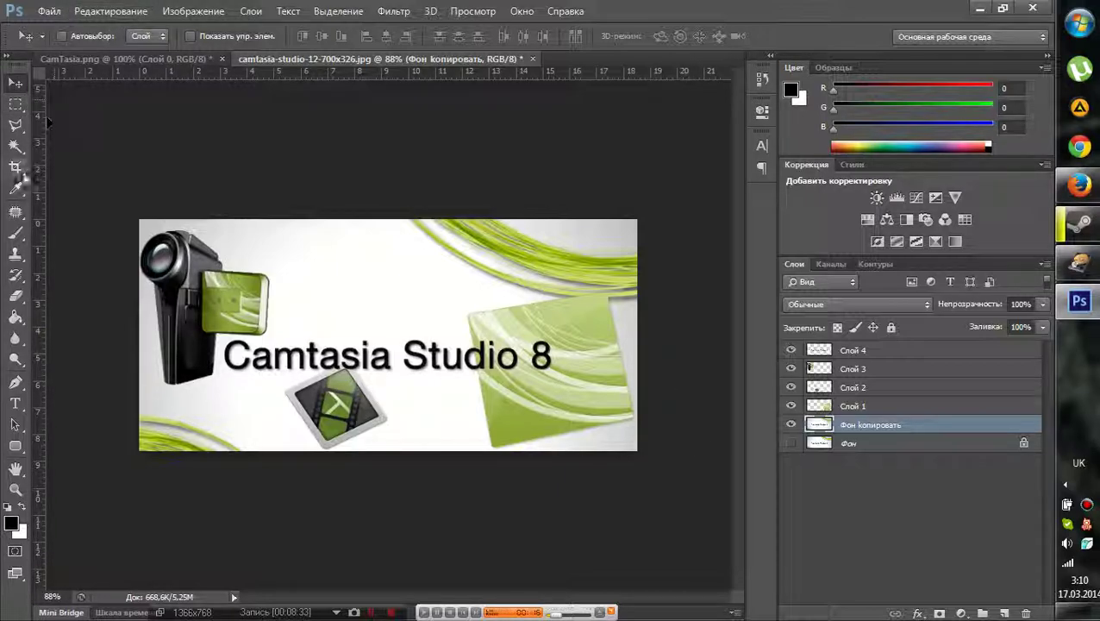
# - Try cropping the banner's left and right sides with the Фон копировать layer active
pyautogui.click(16, 168)
pyautogui.moveTo(637, 337); pyautogui.dragTo(601, 343)
pyautogui.moveTo(174, 336); pyautogui.dragTo(204, 337)
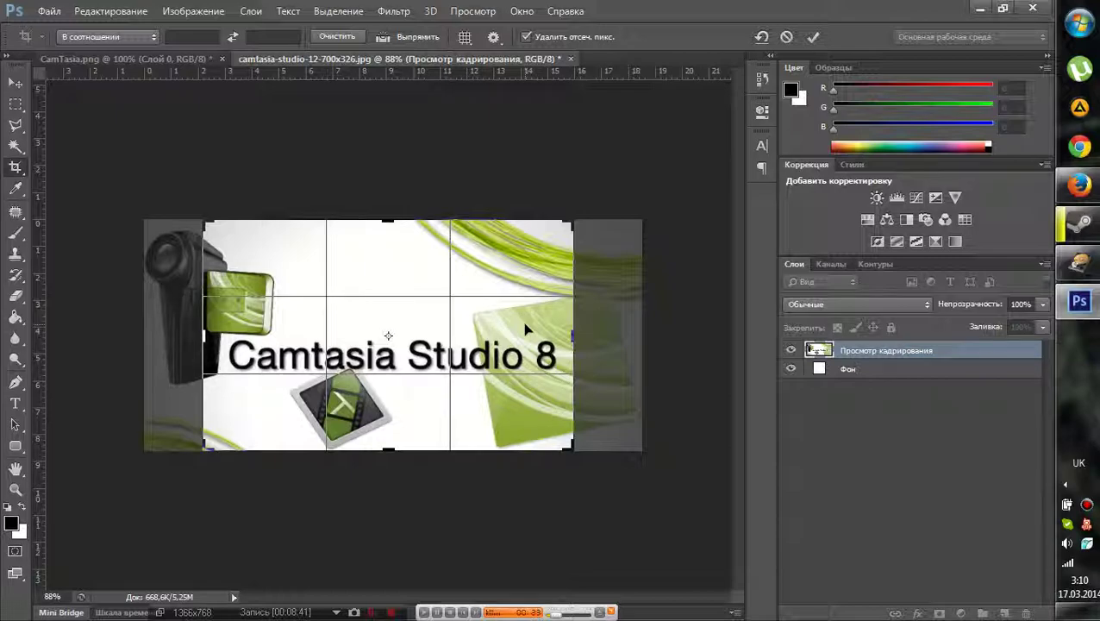
pyautogui.press('Return')
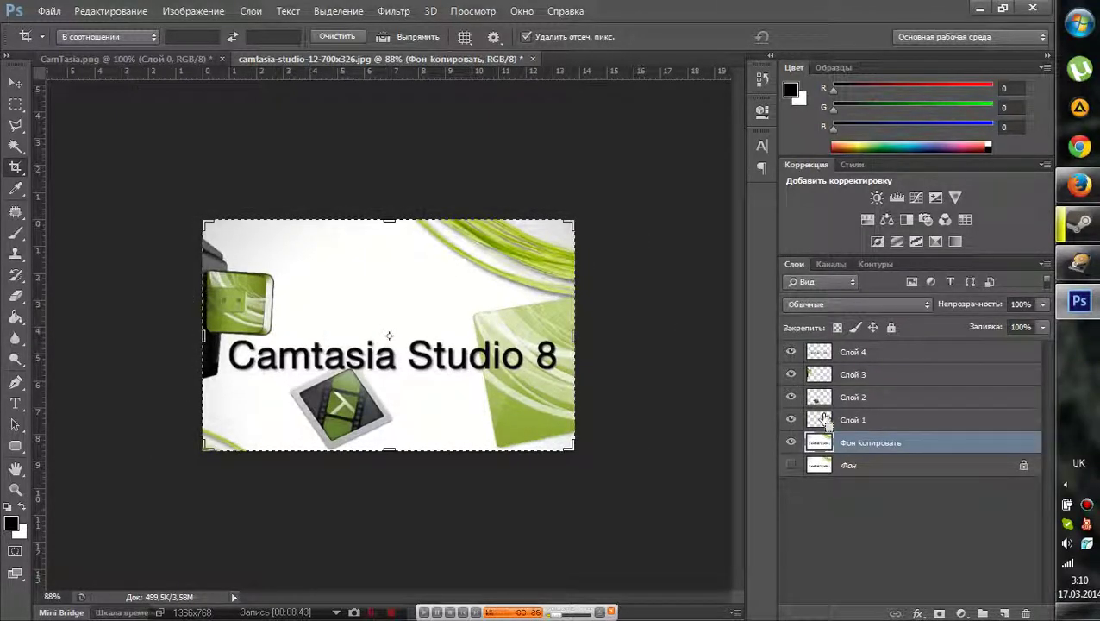
# - Try shifting the green square on Слой 1 within the cropped banner, and undo that move together with the crop
pyautogui.press('v')
pyautogui.click(825, 420)
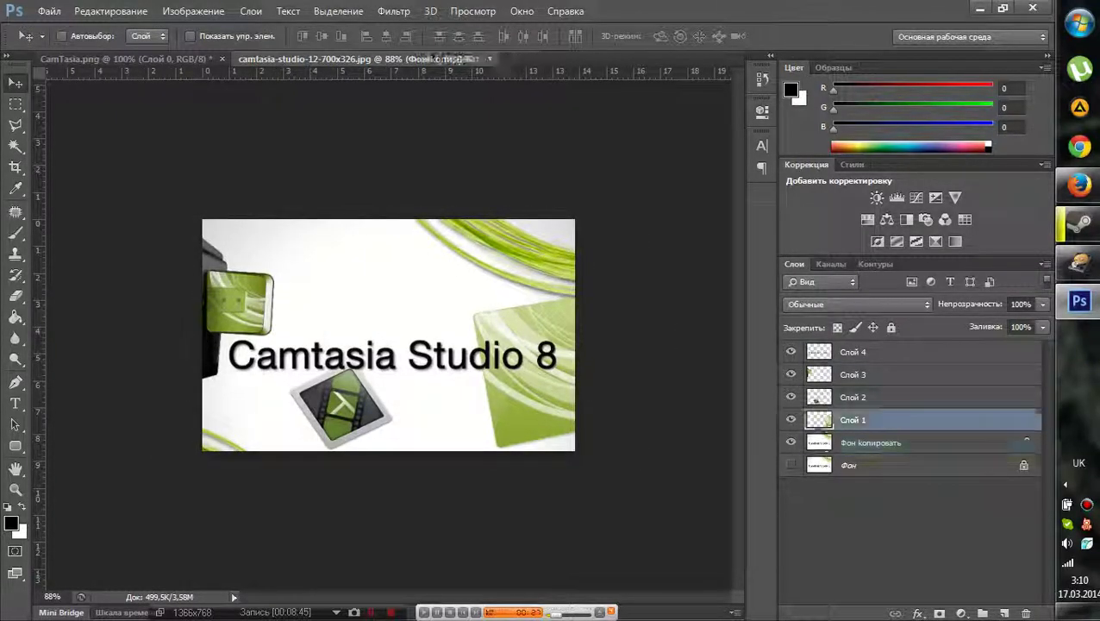
pyautogui.moveTo(551, 372); pyautogui.dragTo(465, 355)
pyautogui.hotkey('ctrl', 'alt', 'z')
pyautogui.hotkey('ctrl', 'alt', 'z')
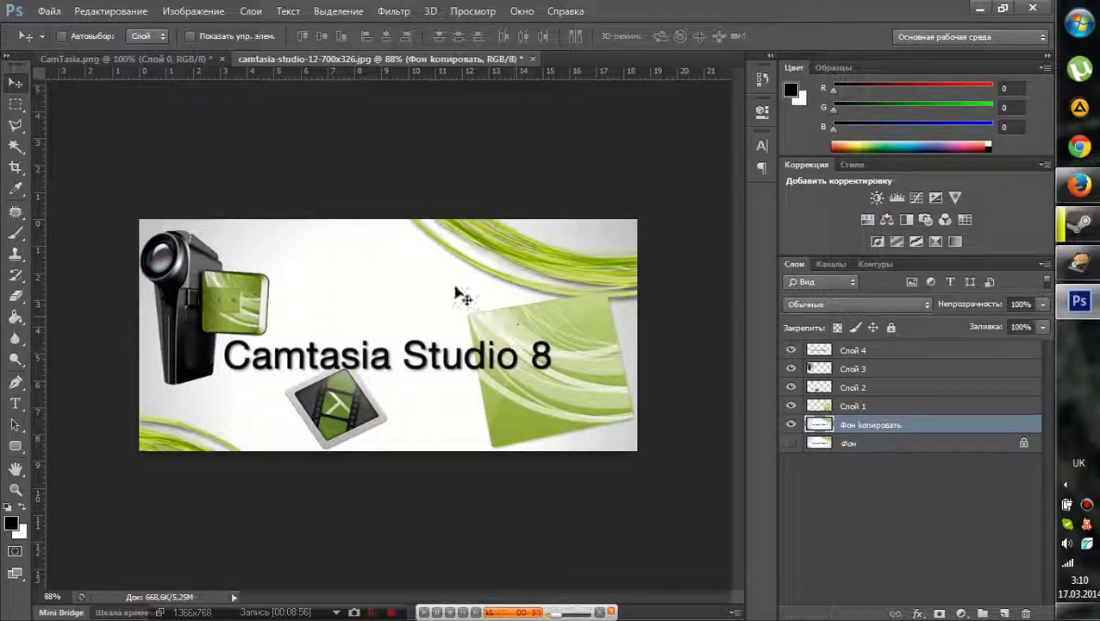
pyautogui.click(195, 11)
pyautogui.click(197, 12)
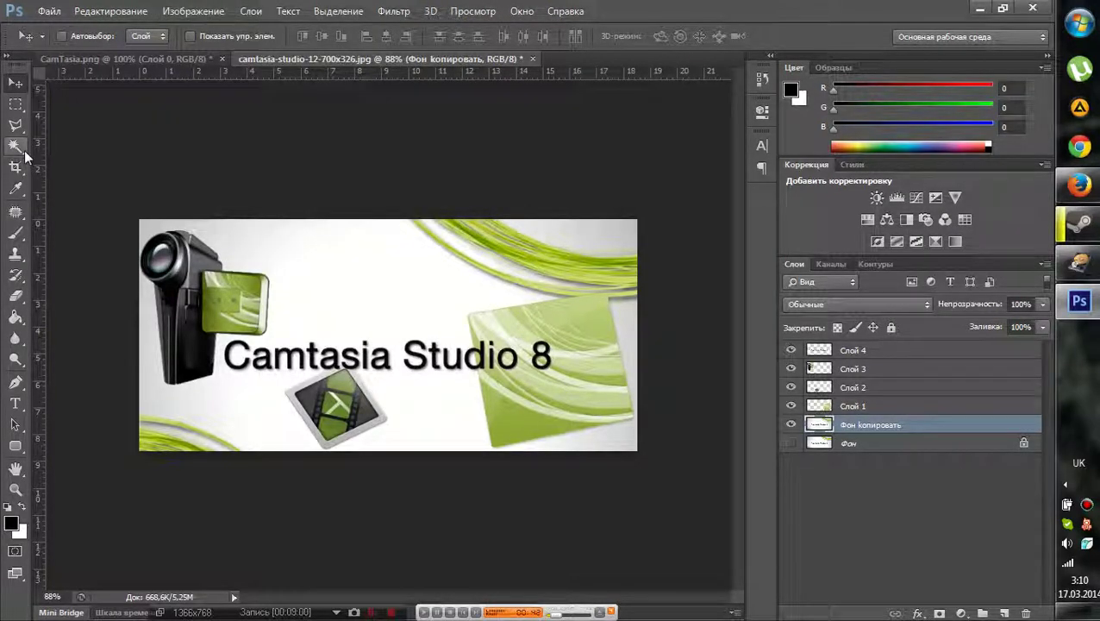
# - Delete a strip about 2.5 cm wide from each side of the Фон копировать layer using rectangular marquee selections, and deselect
pyautogui.click(17, 104)
pyautogui.moveTo(640, 217); pyautogui.dragTo(568, 481)
pyautogui.press('Delete')
pyautogui.hotkey('ctrl', 'd')
pyautogui.moveTo(136, 160); pyautogui.dragTo(200, 470)
pyautogui.press('Delete')
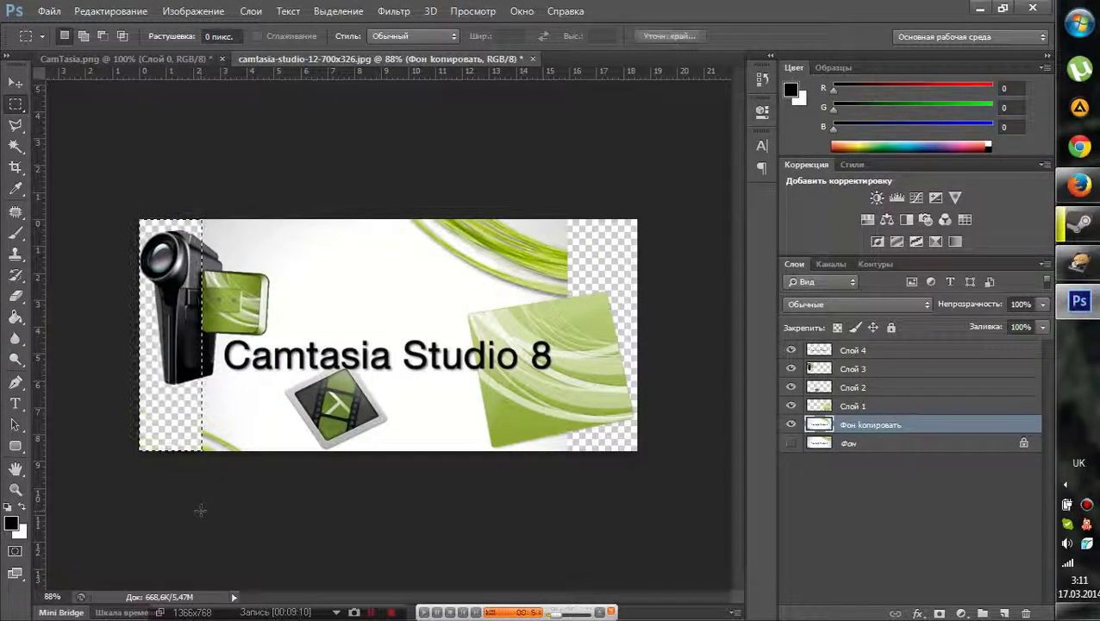
pyautogui.hotkey('ctrl', 'd')
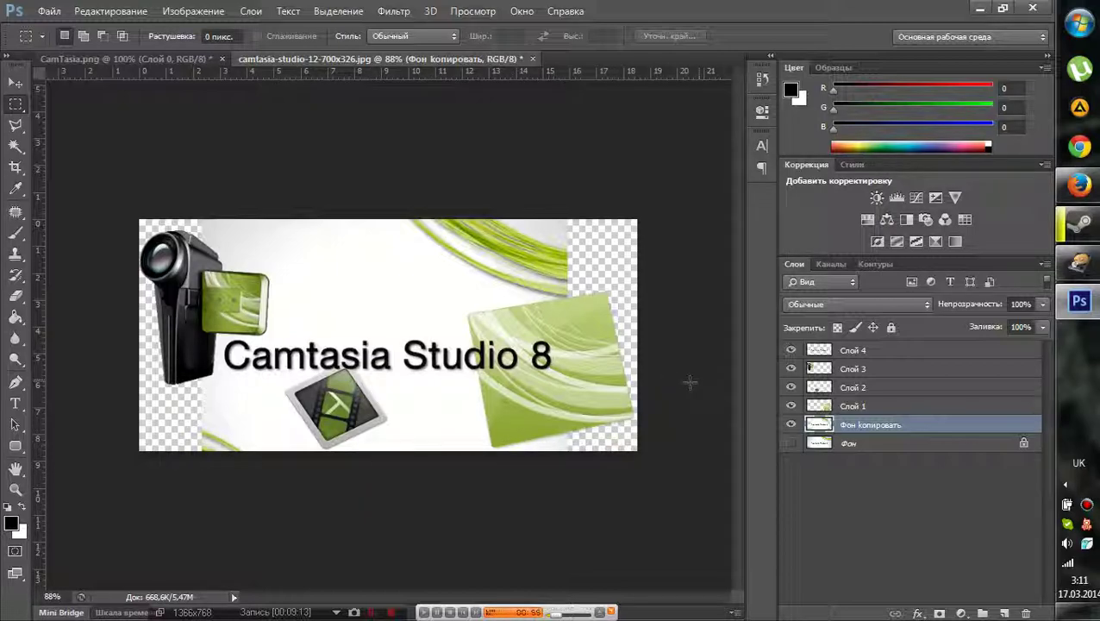
# - Move the green square on Слой 1 about 2.6 cm left so it fits within the trimmed background
pyautogui.click(792, 406)
pyautogui.click(791, 406)
pyautogui.click(815, 408)
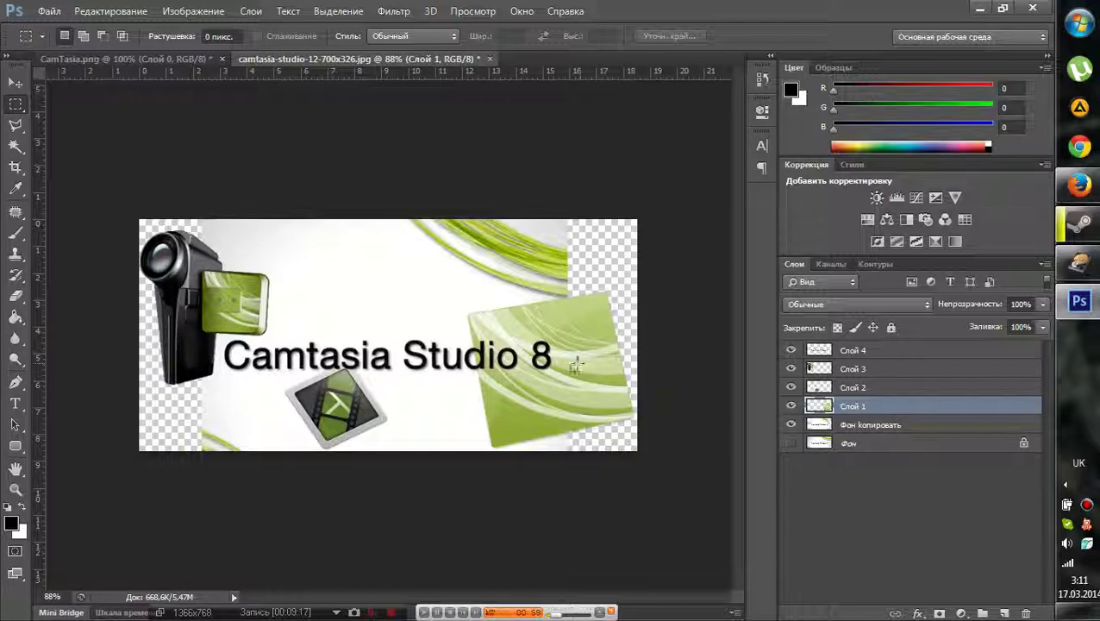
pyautogui.press('v')
pyautogui.moveTo(553, 410); pyautogui.dragTo(483, 416)
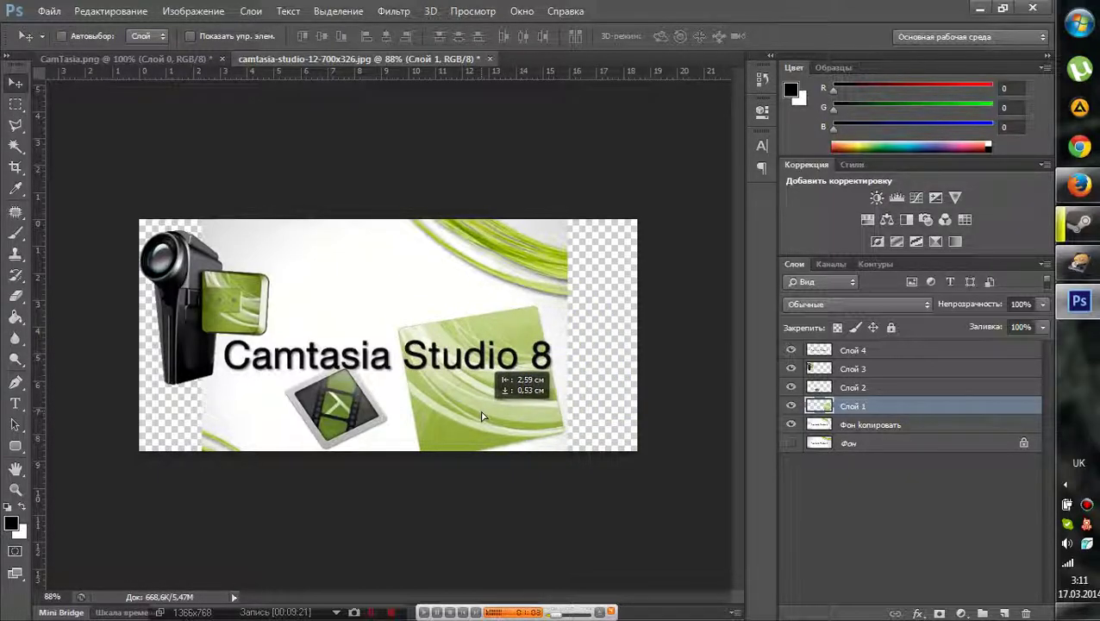
pyautogui.moveTo(483, 416); pyautogui.dragTo(481, 404)
# - Move the camcorder on Слой 3 into the trimmed background's upper-left corner and shrink it to stay above the lettering
pyautogui.click(791, 387)
pyautogui.click(791, 387)
pyautogui.click(815, 369)
pyautogui.moveTo(181, 306); pyautogui.dragTo(285, 287)
pyautogui.hotkey('ctrl', 't')
pyautogui.moveTo(377, 359); pyautogui.dragTo(344, 327)
pyautogui.moveTo(315, 278); pyautogui.dragTo(271, 280)
pyautogui.press('Return')
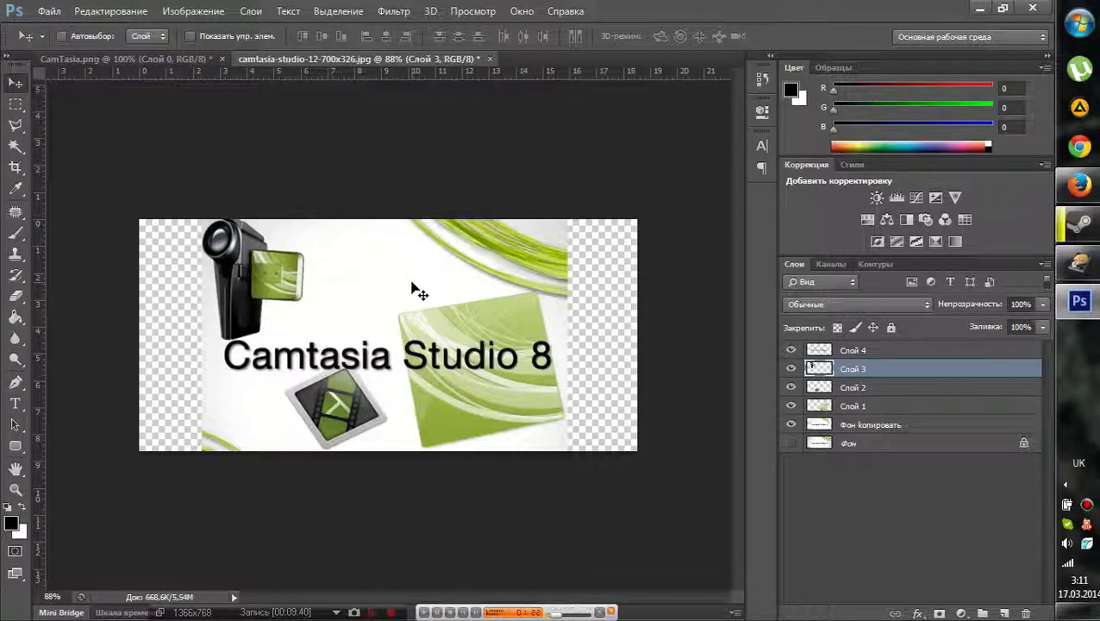
# - Shrink the film logo on Слой 2 and place it under the left part of the lettering
pyautogui.moveTo(821, 405); pyautogui.dragTo(832, 390)
pyautogui.hotkey('ctrl', 't')
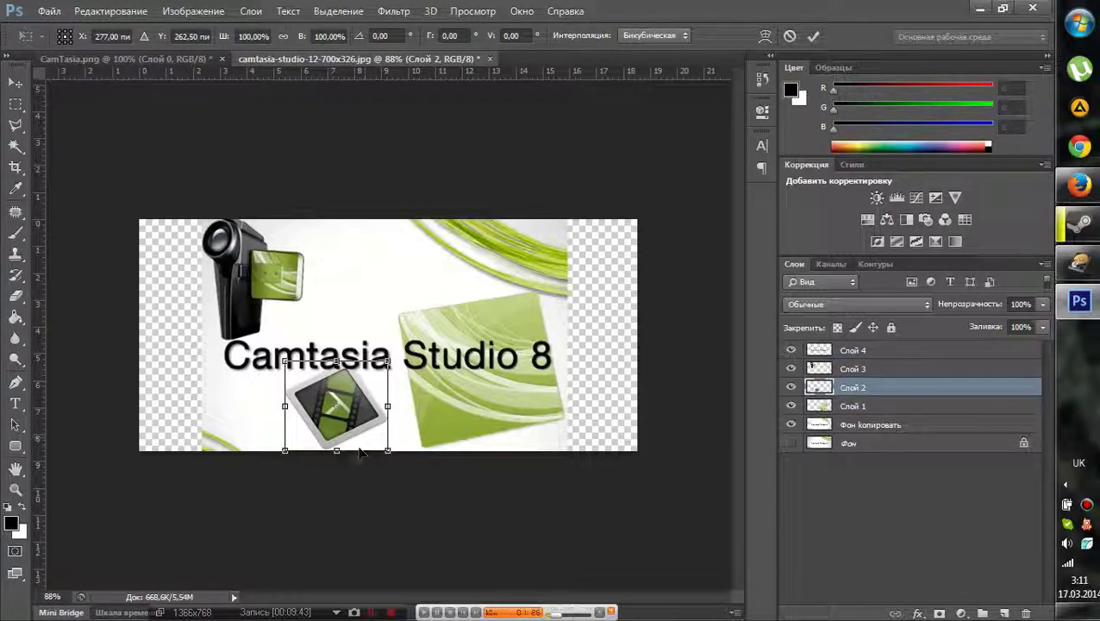
pyautogui.moveTo(387, 448); pyautogui.dragTo(278, 416)
pyautogui.press('Return')
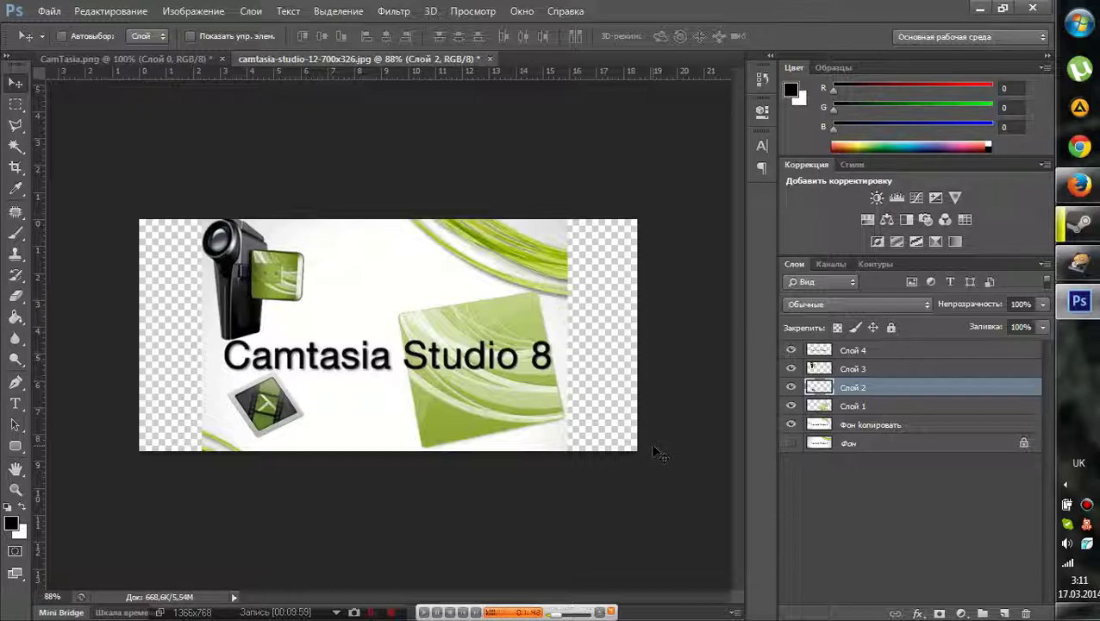
# - Try to transfer the layers from Фон копировать to Слой 4 into a new 208 × 247 pixel document, and discard that document
pyautogui.click(832, 444)
pyautogui.click(841, 426)
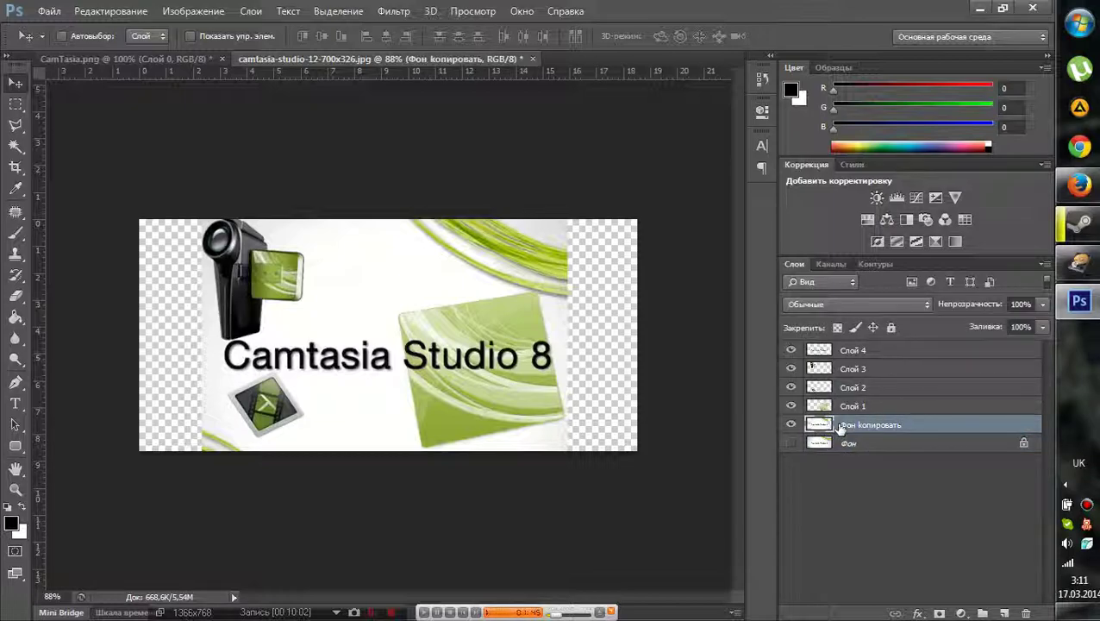
pyautogui.keyDown('shift'); pyautogui.click(840, 352); pyautogui.keyUp('shift')
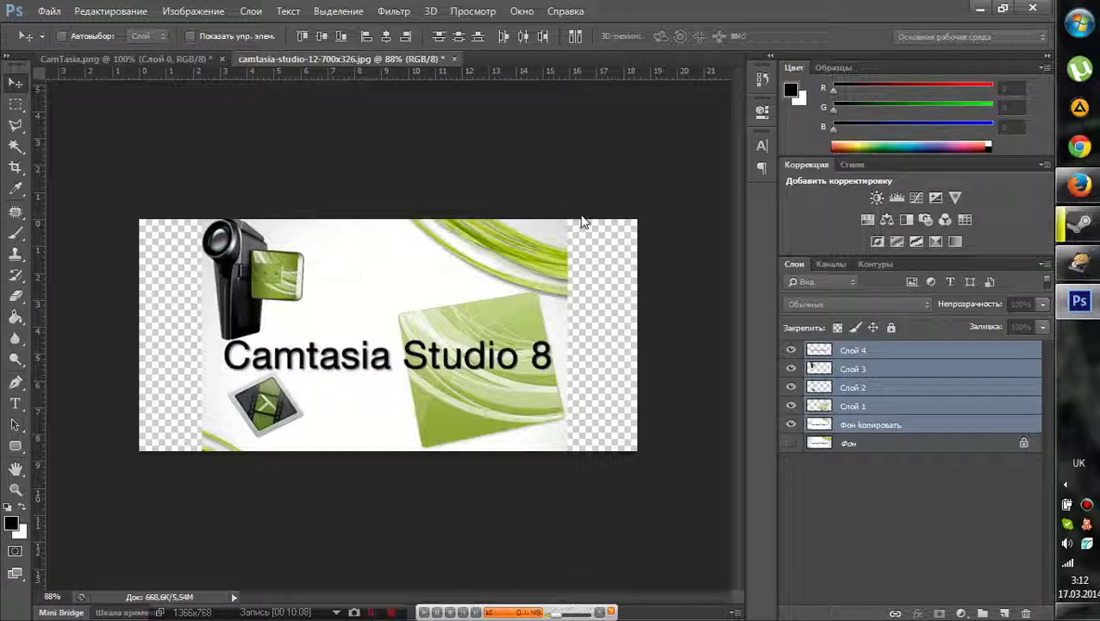
pyautogui.hotkey('ctrl', 'n')
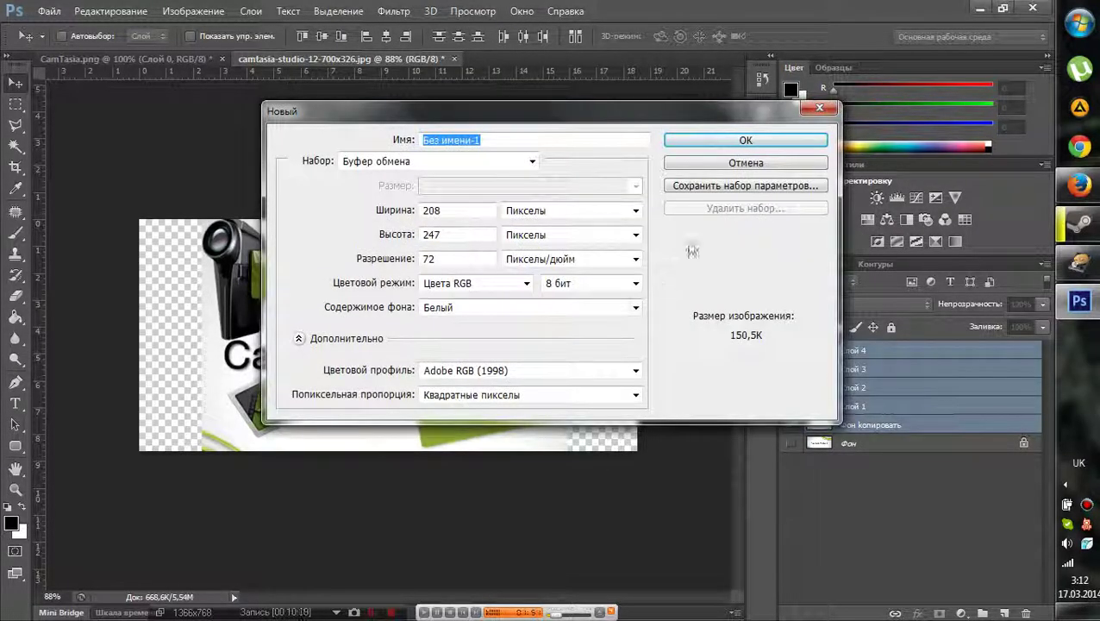
pyautogui.press('Return')
pyautogui.hotkey('ctrl', 'v')
pyautogui.hotkey('ctrl', 'z')
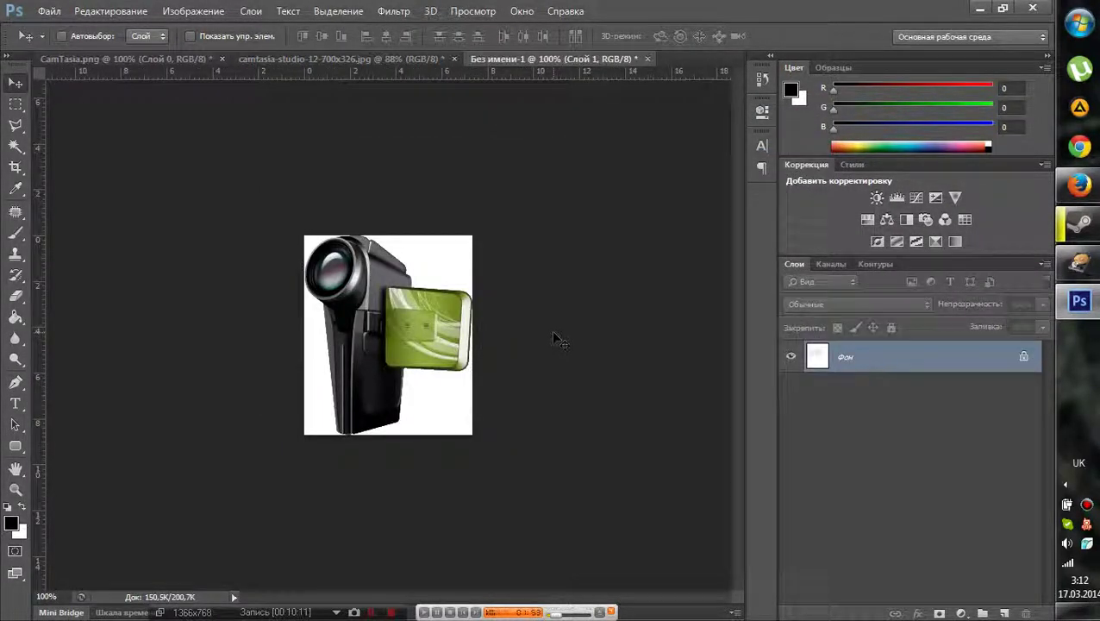
pyautogui.click(606, 59)
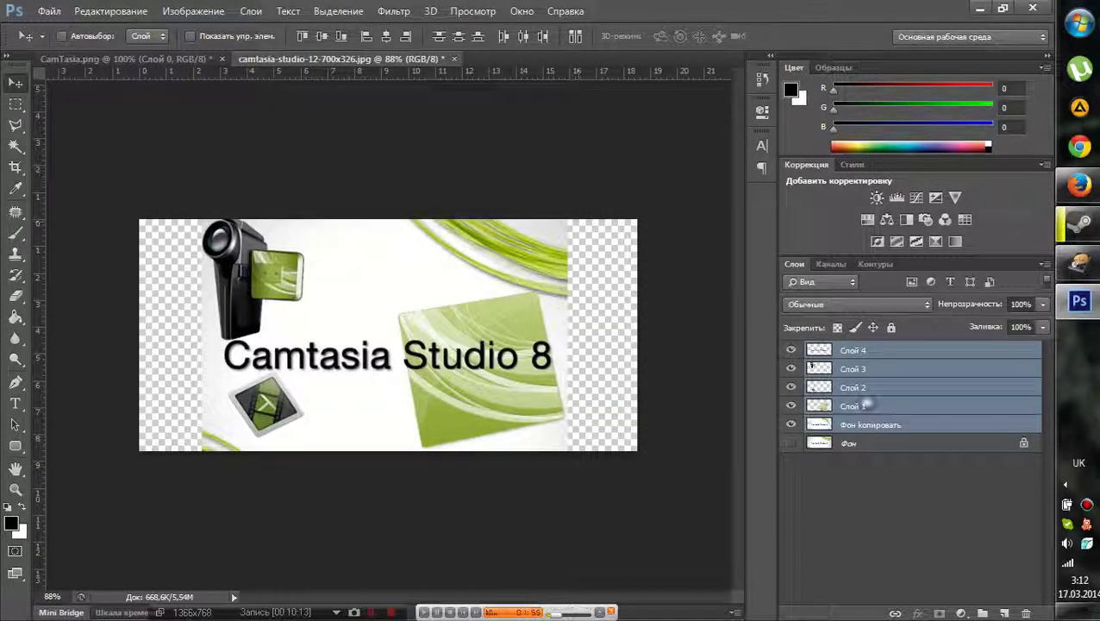
# - Try to paste the copied content over the layers from Фон копировать to Слой 4, and delete the pasted camcorder layer
pyautogui.click(874, 426)
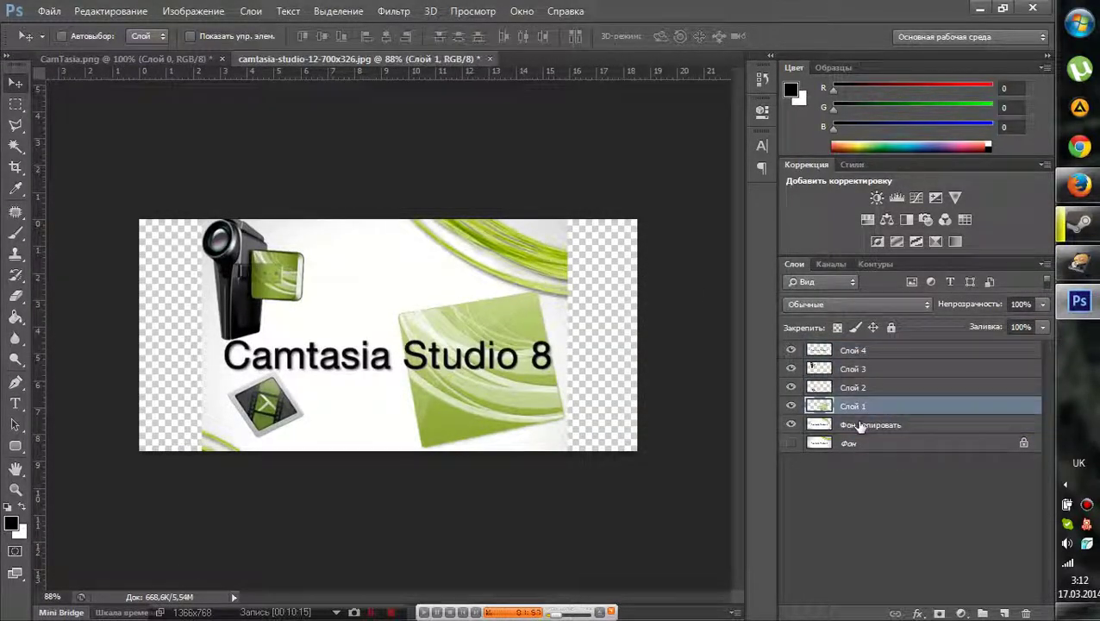
pyautogui.keyDown('shift'); pyautogui.click(856, 353); pyautogui.keyUp('shift')
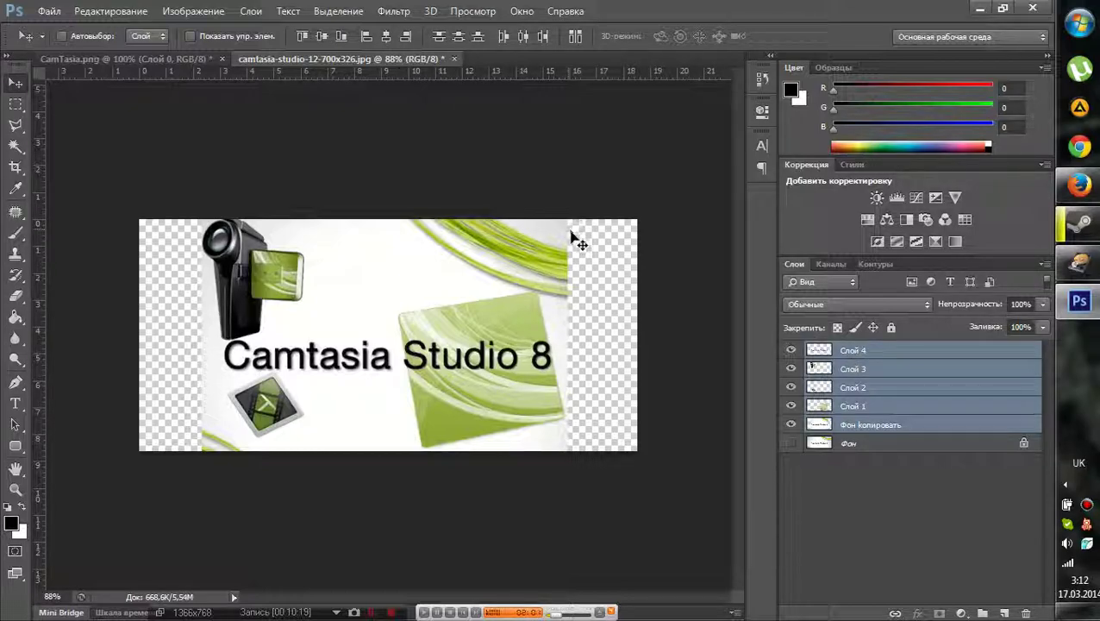
pyautogui.hotkey('ctrl', 'v')
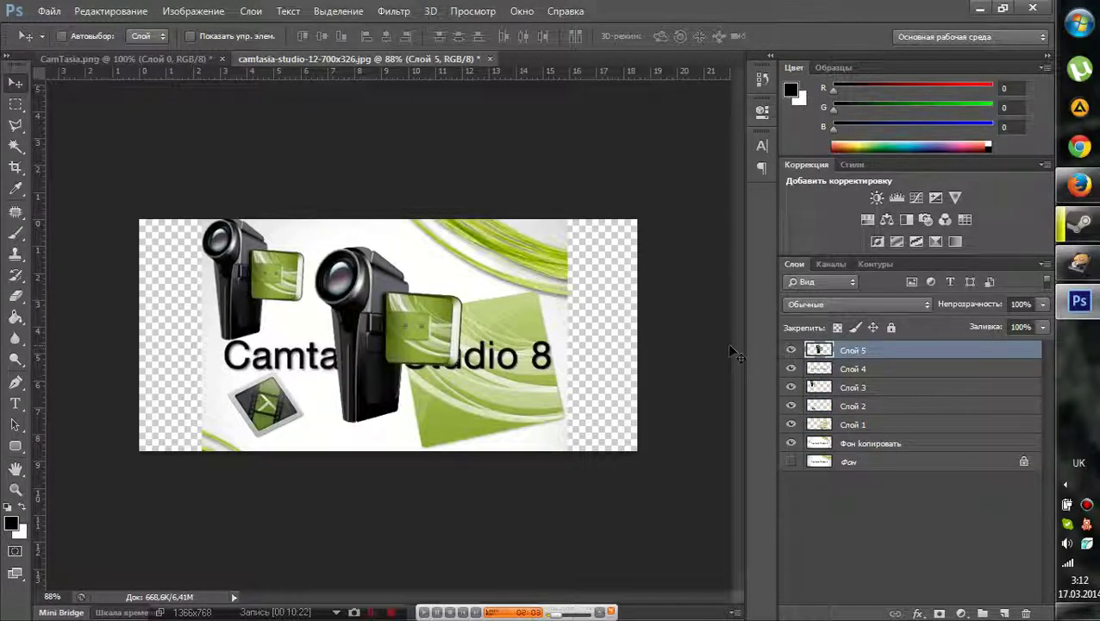
pyautogui.click(792, 351)
pyautogui.click(791, 351)
pyautogui.press('Delete')
# - Reselect the layers from Слой 4 to Фон копировать, and undo and redo the deletion of the pasted camcorder
pyautogui.click(854, 406)
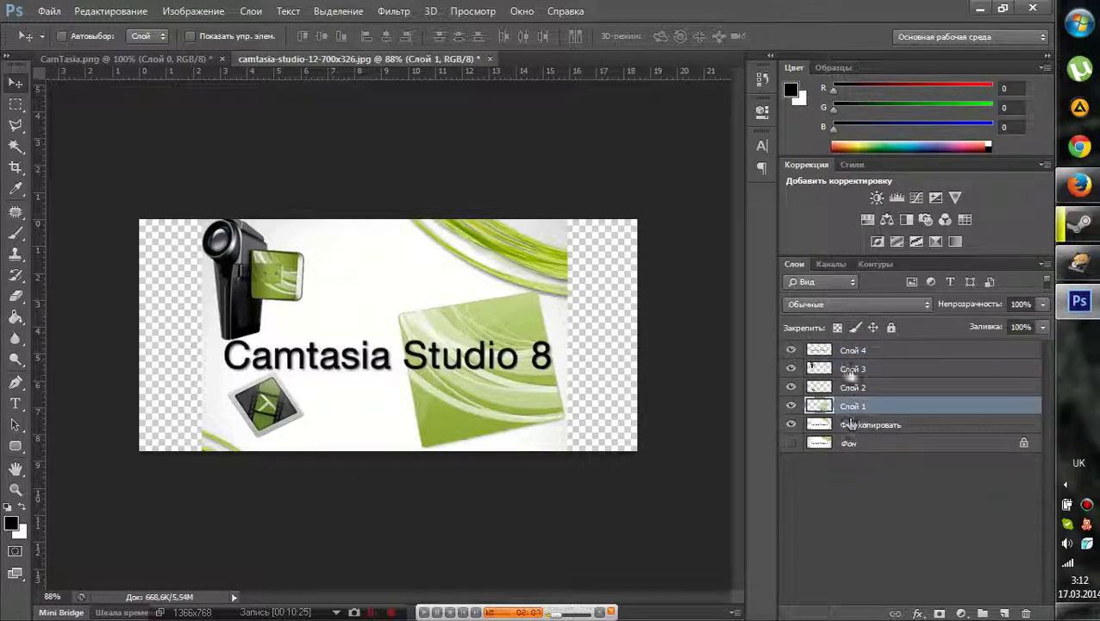
pyautogui.click(851, 369)
pyautogui.click(852, 350)
pyautogui.keyDown('shift'); pyautogui.click(874, 428); pyautogui.keyUp('shift')
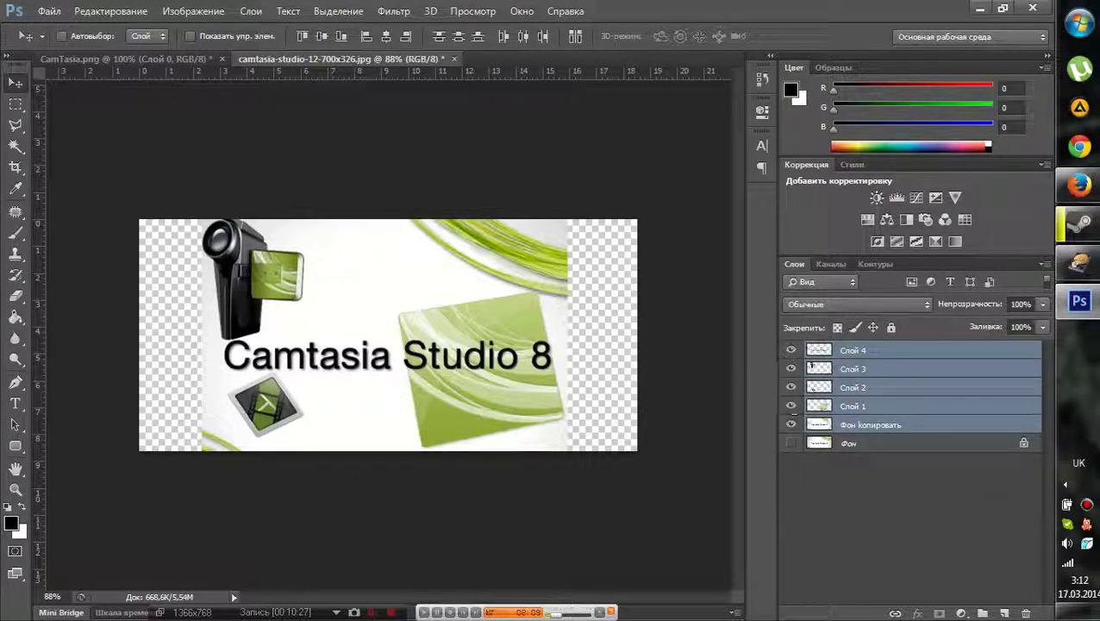
pyautogui.hotkey('ctrl', 'z')
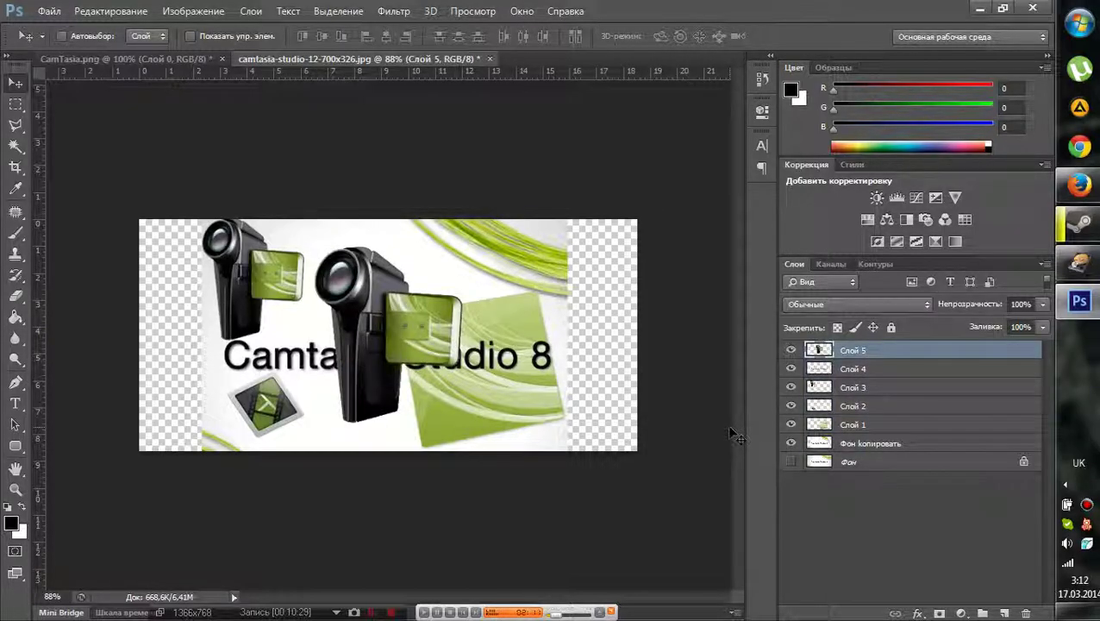
pyautogui.hotkey('ctrl', 'z')
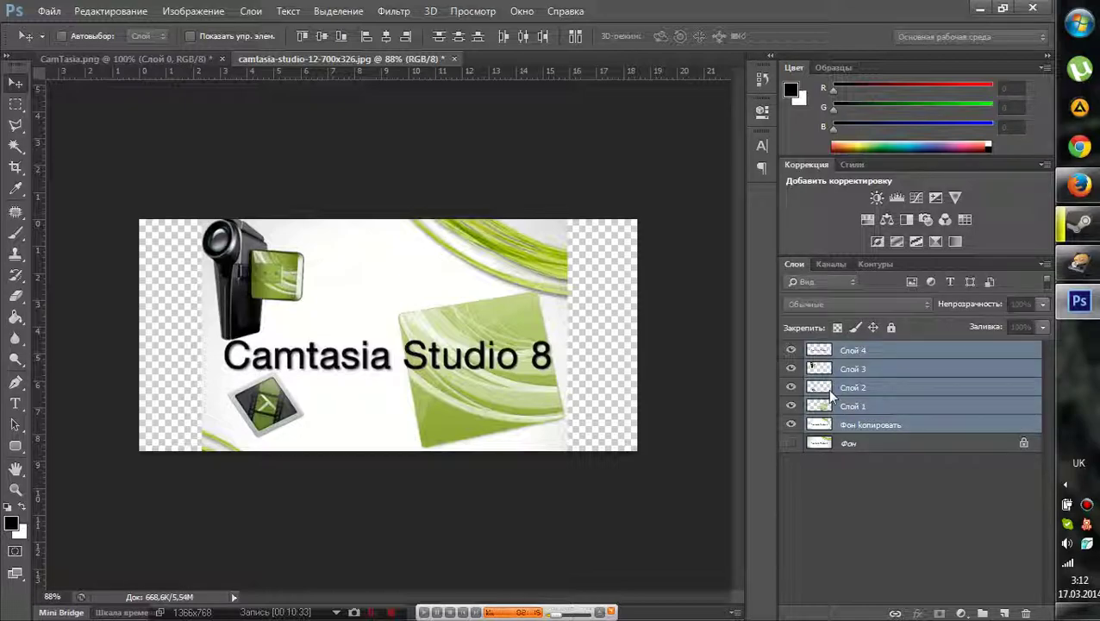
# - Try pasting into two more new documents created at the clipboard size, and close both without saving
pyautogui.hotkey('ctrl', 'n')
pyautogui.click(758, 139)
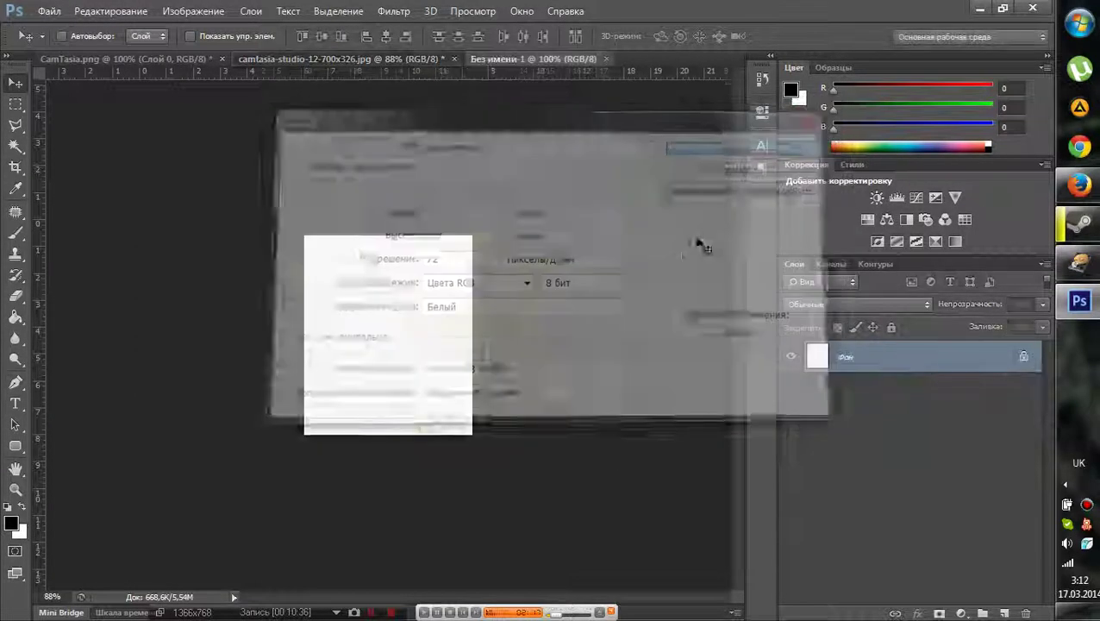
pyautogui.hotkey('ctrl', 'v')
pyautogui.hotkey('ctrl', 'z')
pyautogui.click(647, 58)
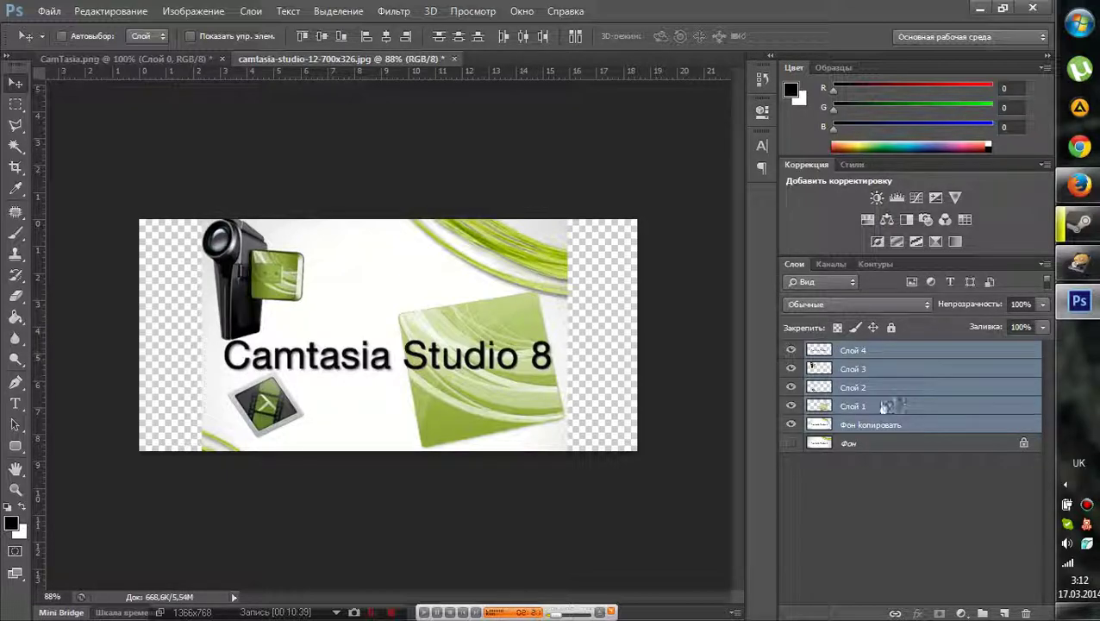
pyautogui.hotkey('ctrl', 'n')
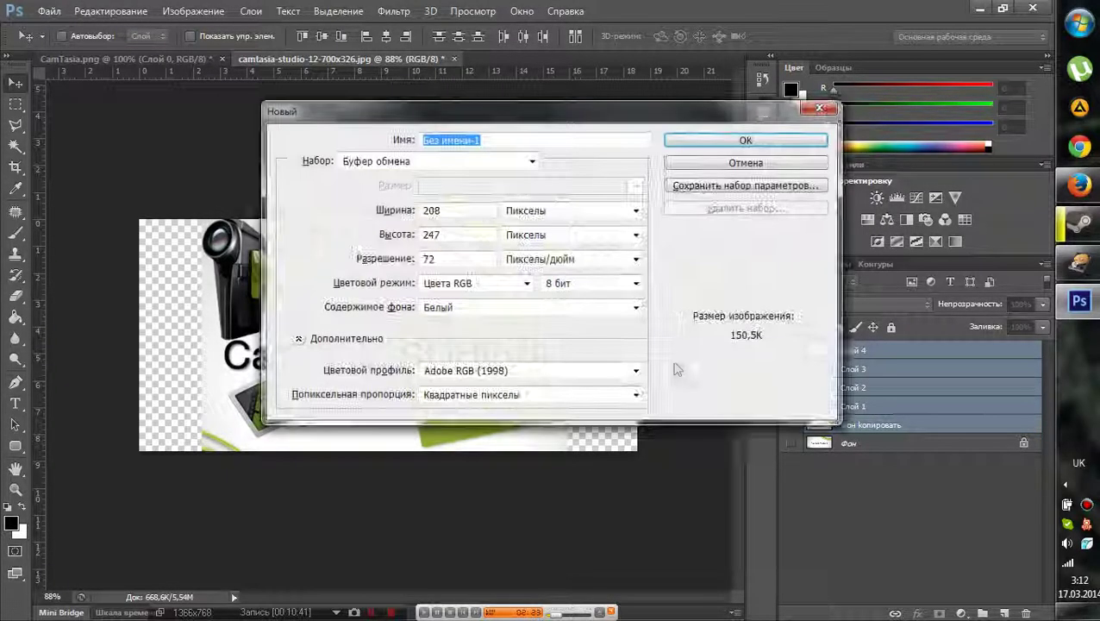
pyautogui.click(746, 139)
pyautogui.hotkey('ctrl', 'v')
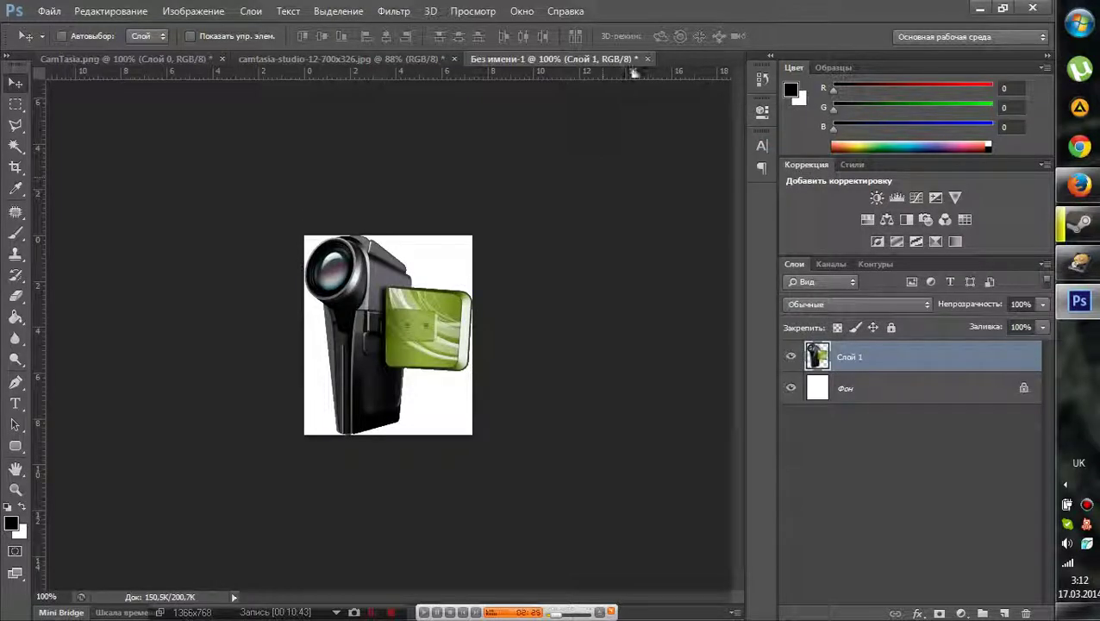
pyautogui.click(647, 58)
pyautogui.click(553, 249)
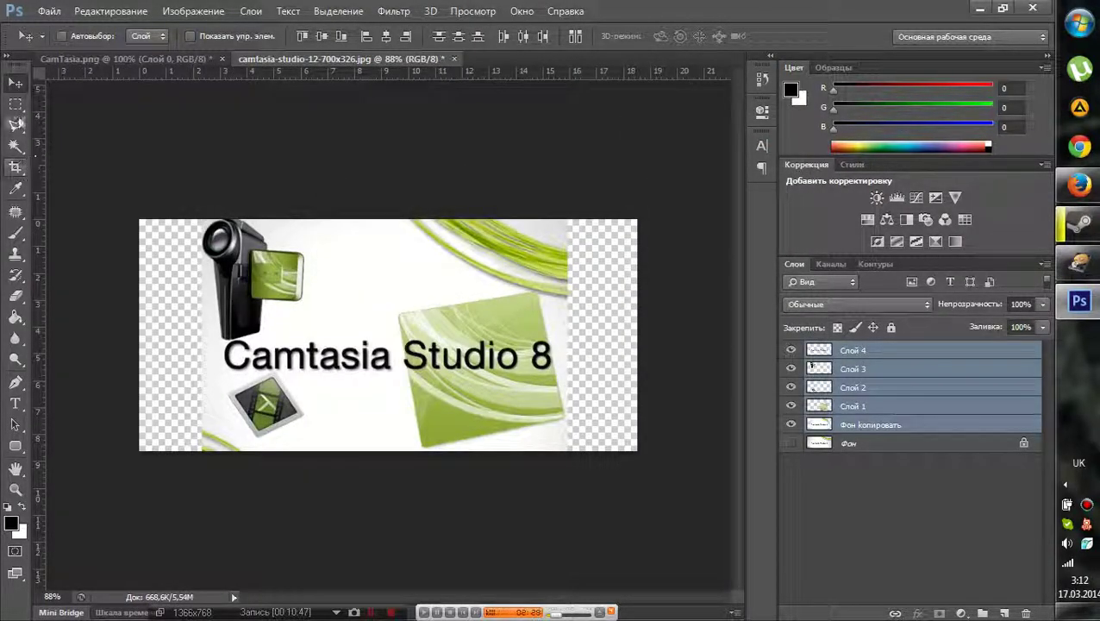
# - Crop the canvas on both sides to the edges of the trimmed background, removing the transparent strips
pyautogui.click(16, 167)
pyautogui.moveTo(634, 334); pyautogui.dragTo(603, 338)
pyautogui.moveTo(190, 342)
pyautogui.mouseDown()
pyautogui.moveTo(195, 320)
pyautogui.moveTo(212, 366)
pyautogui.moveTo(205, 334)
pyautogui.mouseUp()
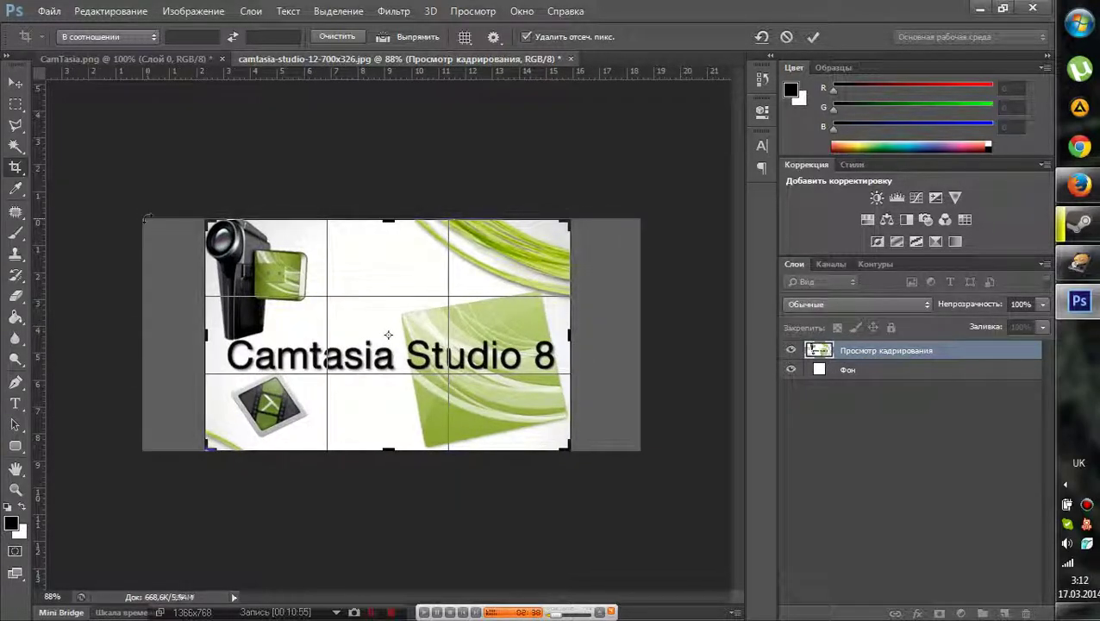
pyautogui.press('Return')
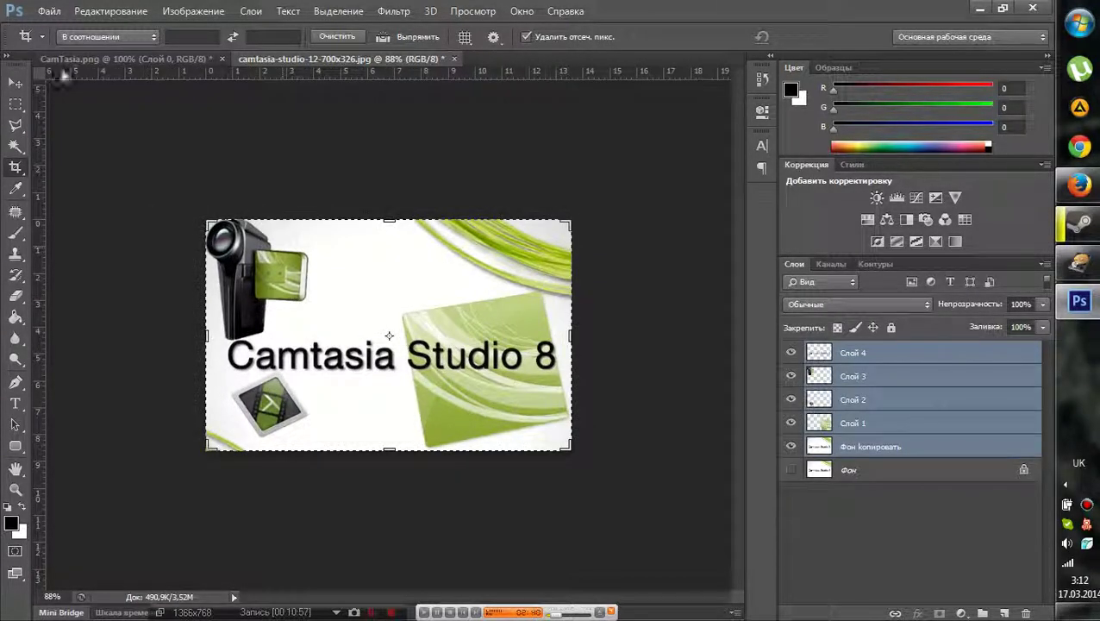
pyautogui.click(16, 85)
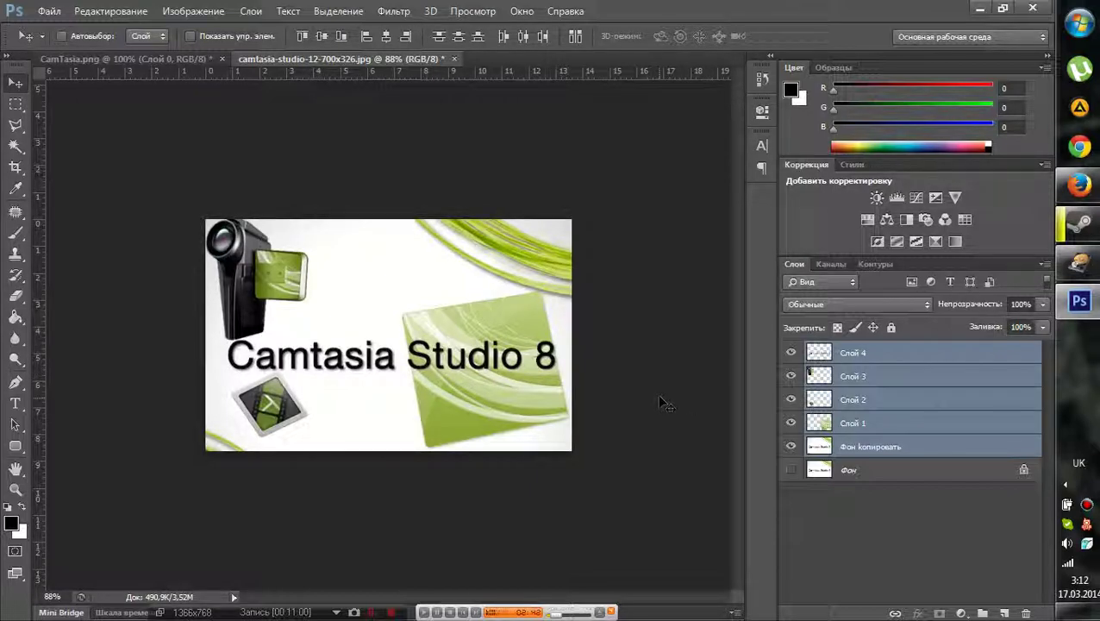
# - Add a text box about 7.6 × 3.3 cm above the lettering, directly over Слой 1, containing №1 at 8 pt
pyautogui.click(893, 425)
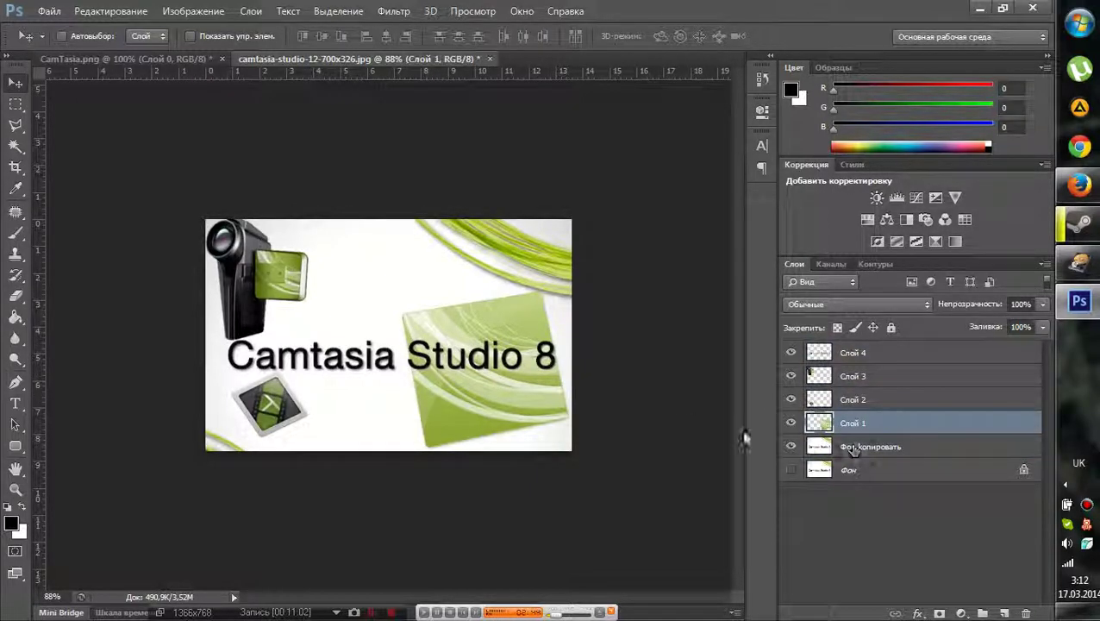
pyautogui.click(15, 403)
pyautogui.scroll(3, 314, 291)
pyautogui.moveTo(231, 189); pyautogui.dragTo(593, 344)
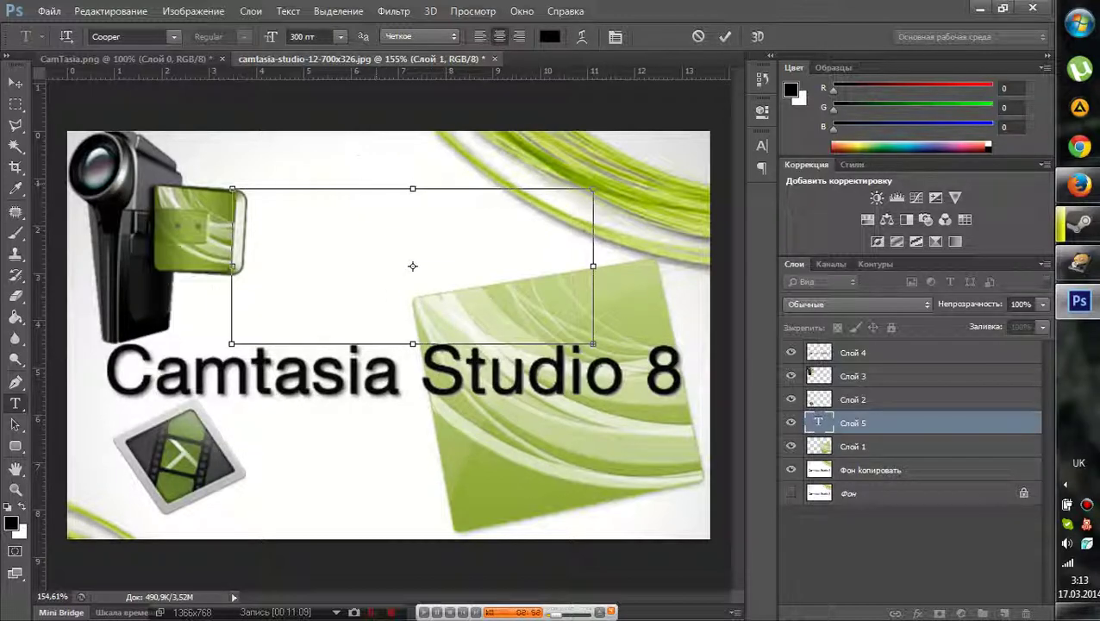
pyautogui.click(341, 38)
pyautogui.click(337, 82)
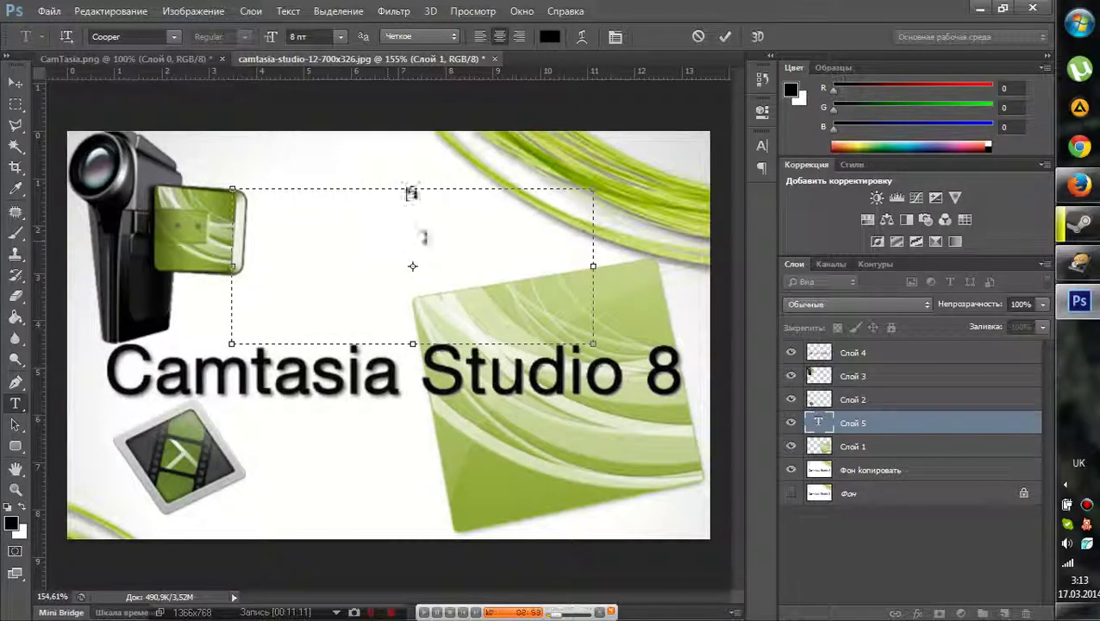
# - Set the №1 text's size to 120 pt and commit the text
pyautogui.click(301, 37)
pyautogui.scroll(20, 302, 37)
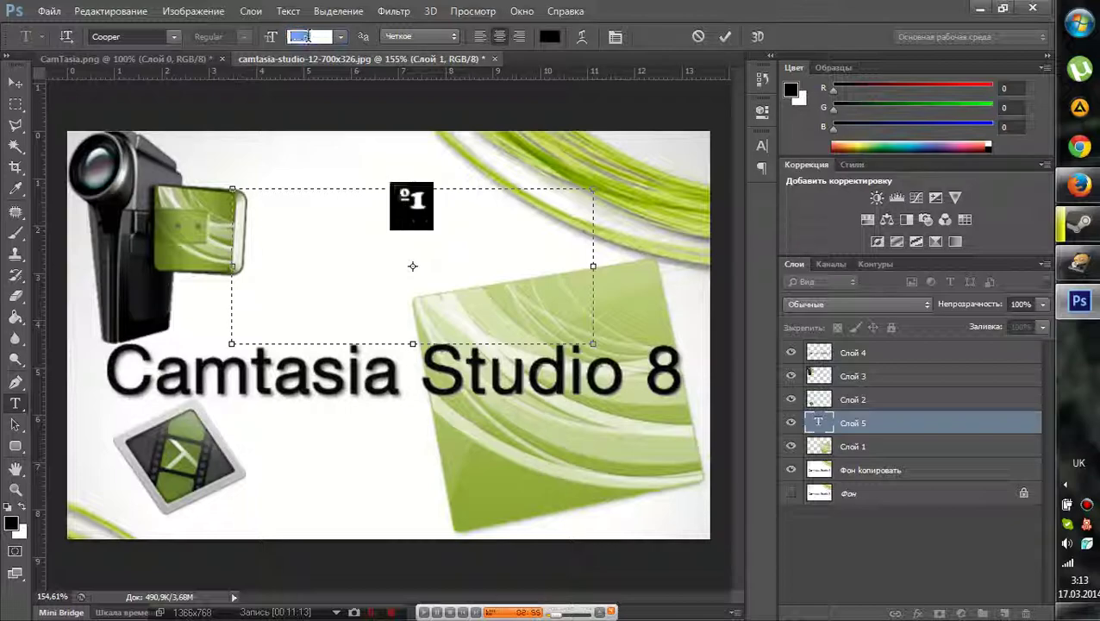
pyautogui.scroll(15, 307, 37)
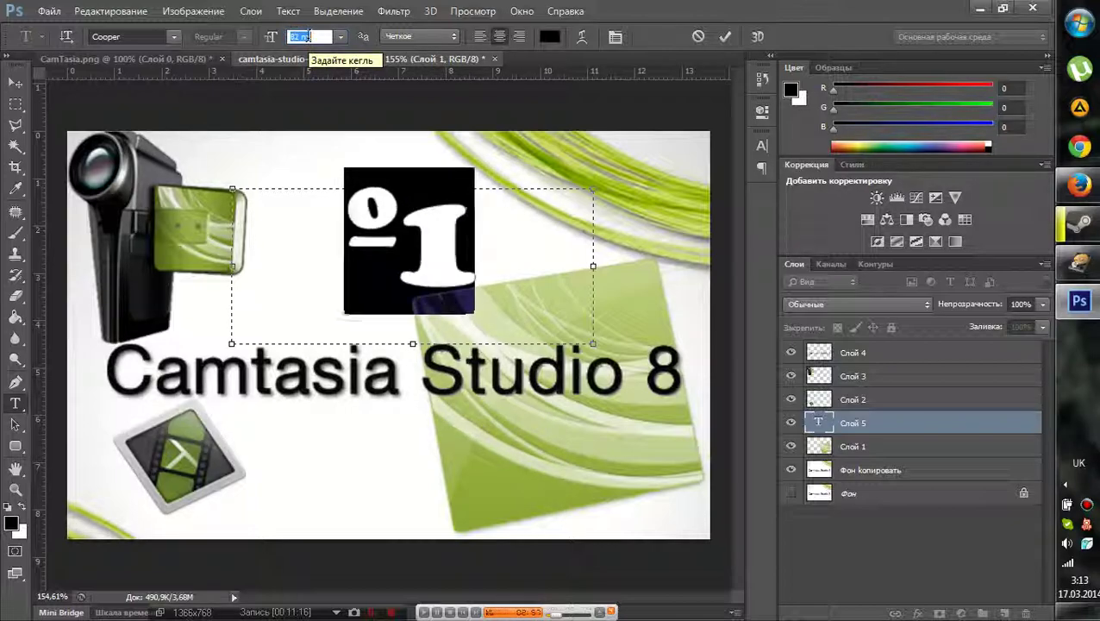
pyautogui.scroll(6, 307, 37)
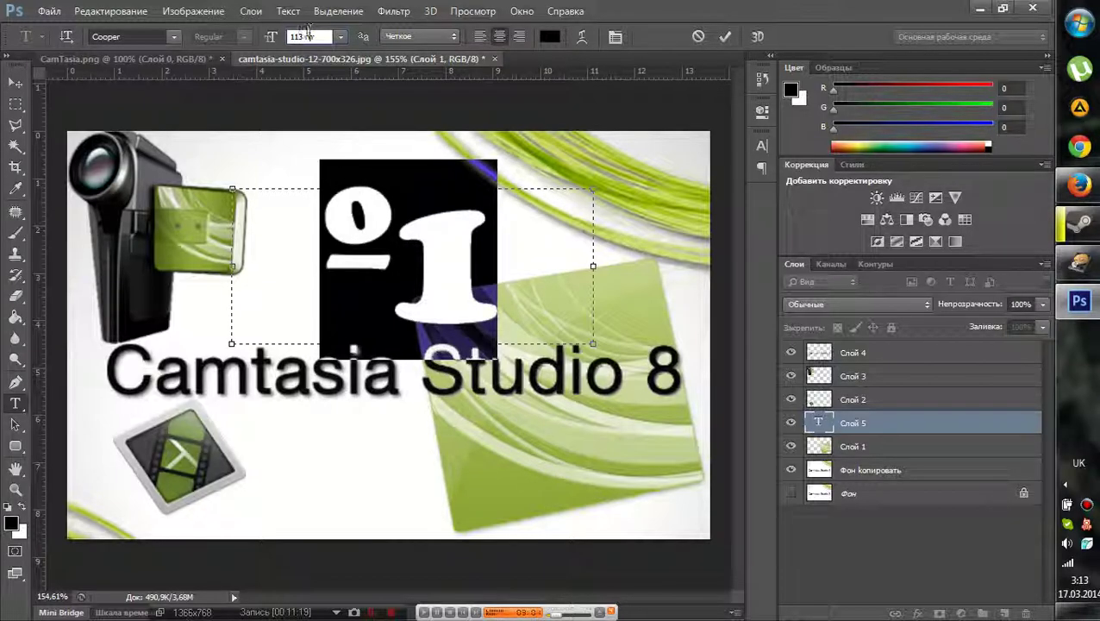
pyautogui.write('12')
pyautogui.press('Return')
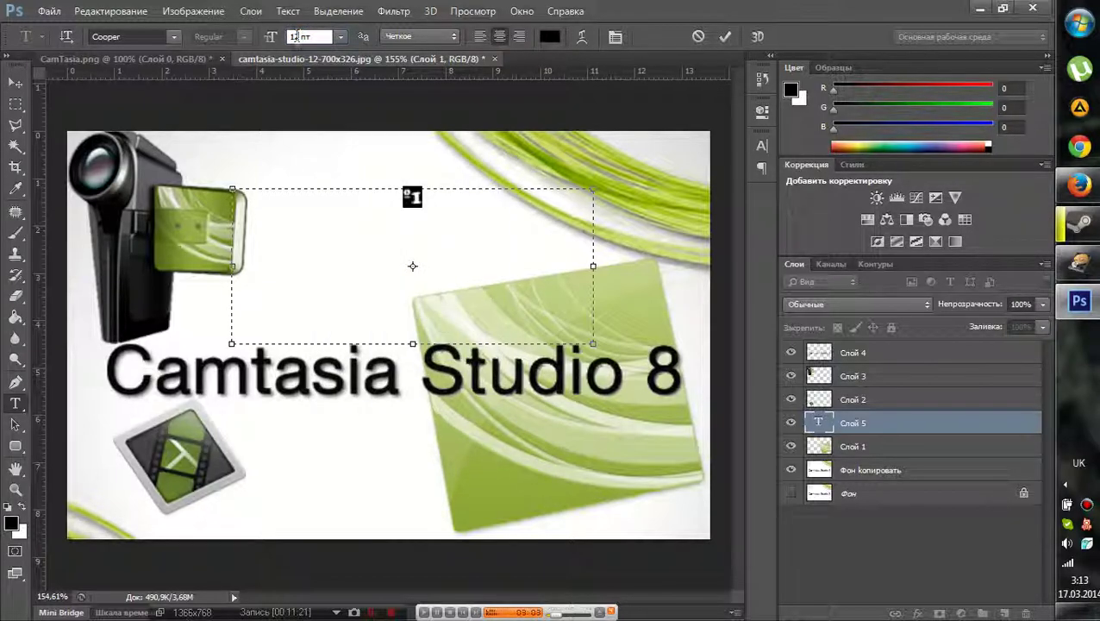
pyautogui.write('120')
pyautogui.press('Return')
pyautogui.hotkey('ctrl', 'Return')
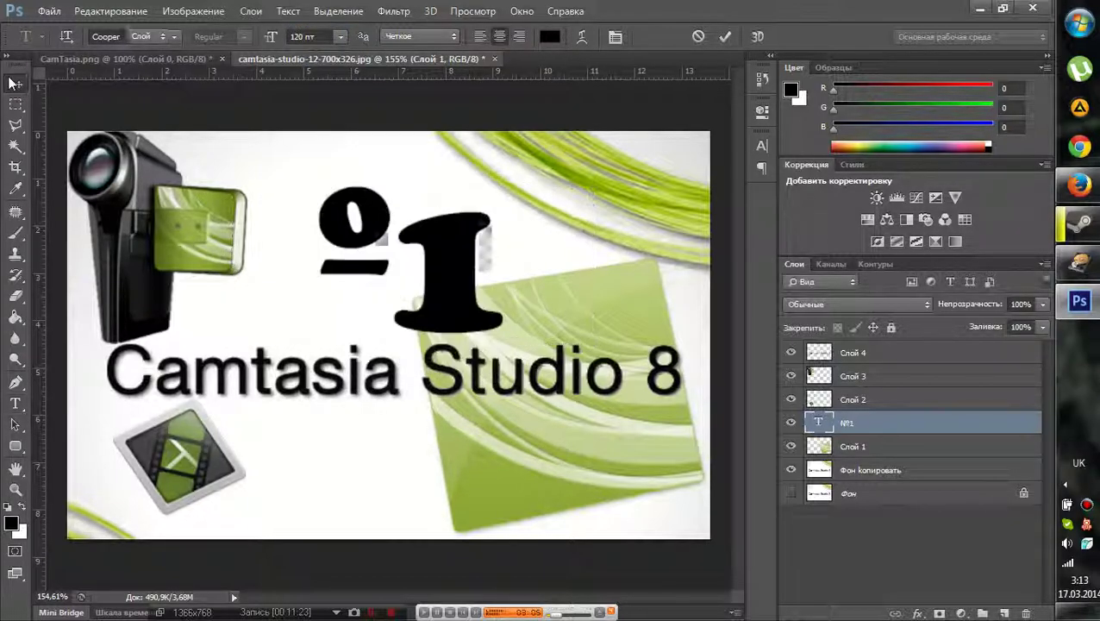
# - Put the №1 layer at the top of the layer stack and shift the text about 0.3 cm left and up
pyautogui.press('v')
pyautogui.scroll(-2, 410, 226)
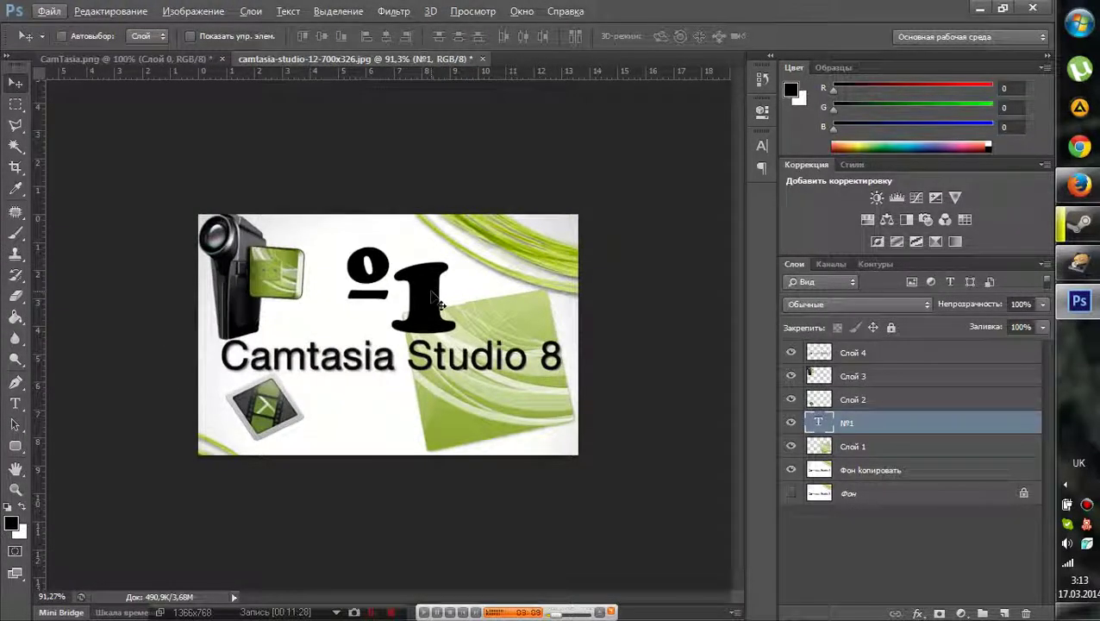
pyautogui.moveTo(855, 424); pyautogui.dragTo(836, 343)
pyautogui.moveTo(428, 303); pyautogui.dragTo(418, 295)
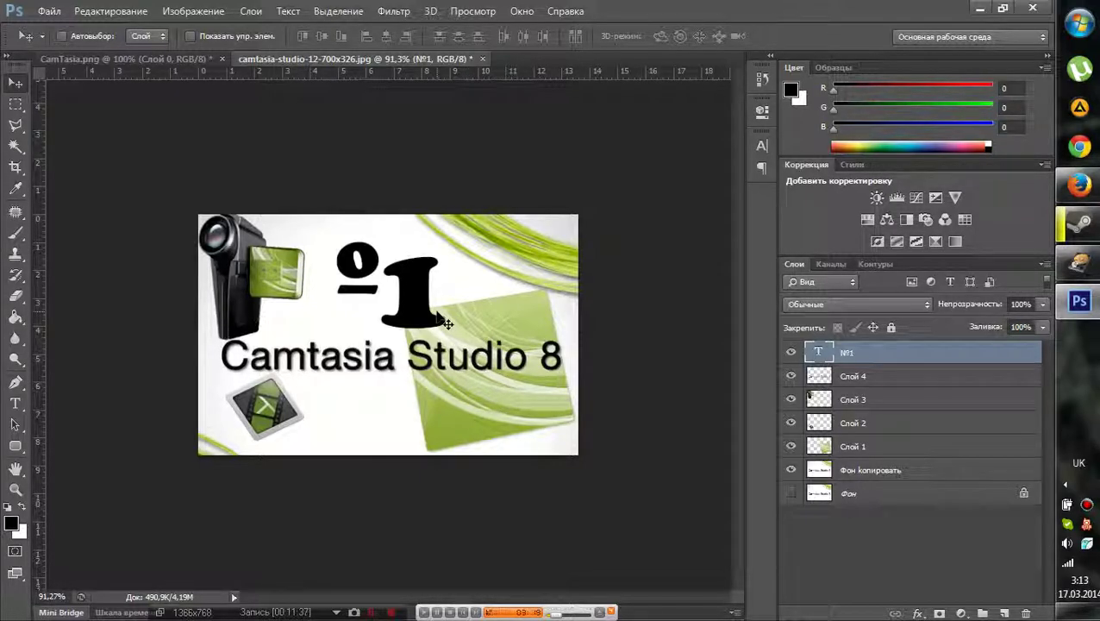
# - Open the layer style settings of the №1 text and enable the Bevel and Emboss effect (Тиснение)
pyautogui.scroll(5, 421, 311)
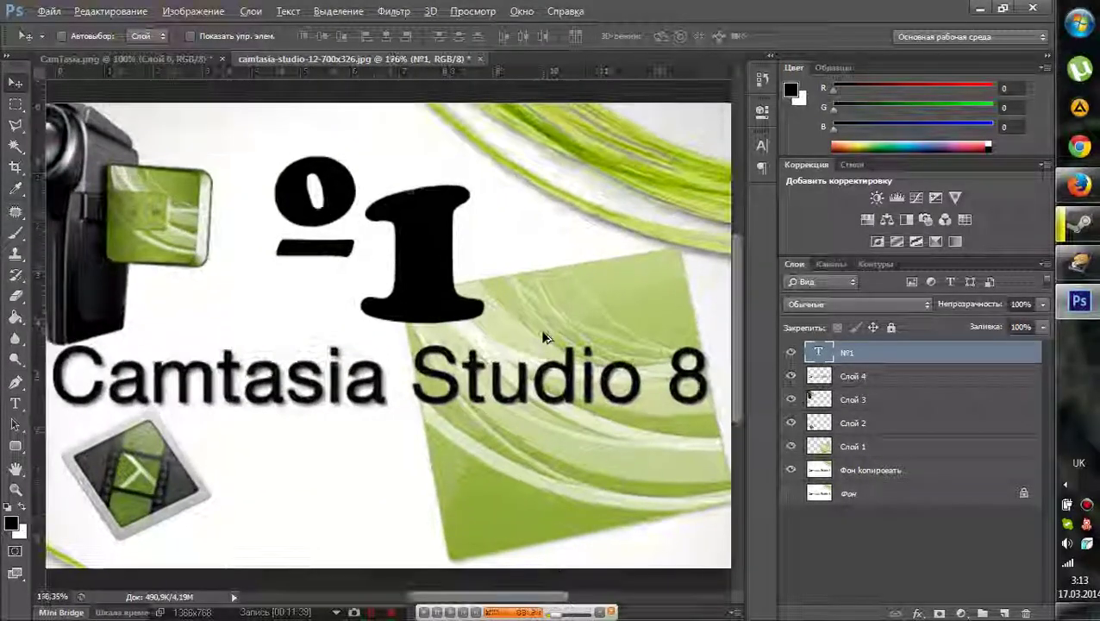
pyautogui.doubleClick(922, 346)
pyautogui.moveTo(567, 117); pyautogui.dragTo(744, 158)
pyautogui.click(546, 226)
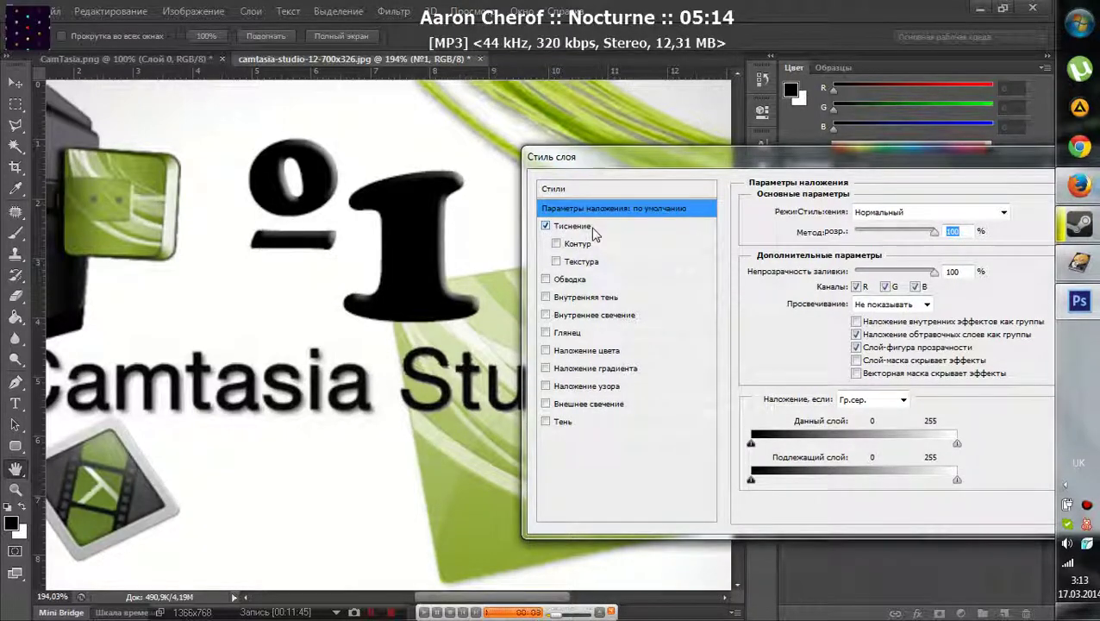
# - Try a Stroke effect (Обводка) on the №1 text with a green colour sampled from the green square
pyautogui.click(547, 278)
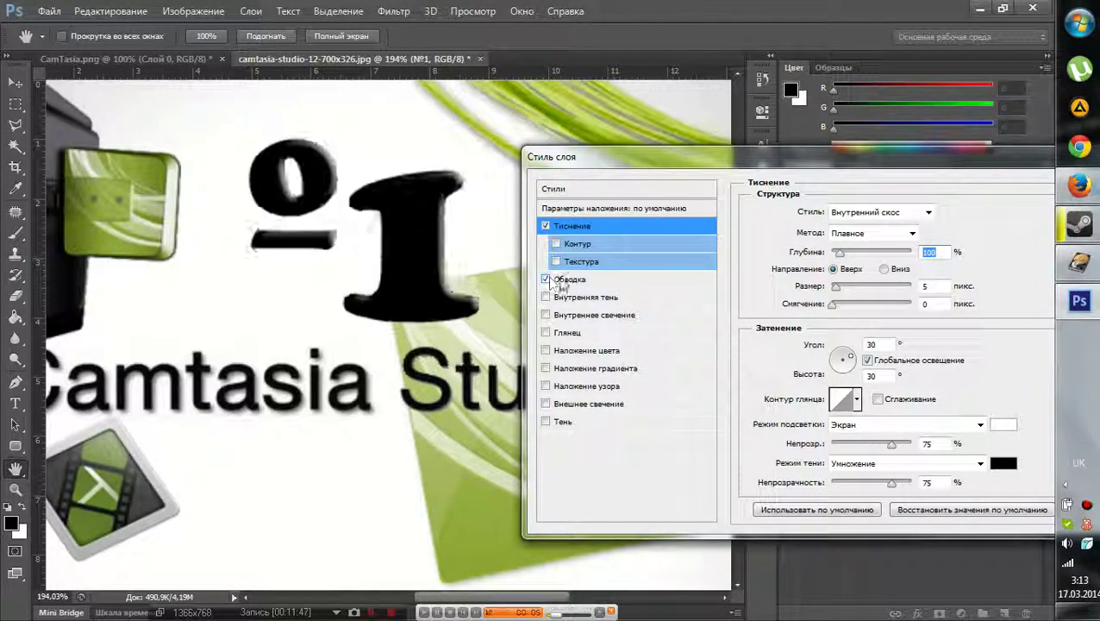
pyautogui.click(565, 280)
pyautogui.click(785, 321)
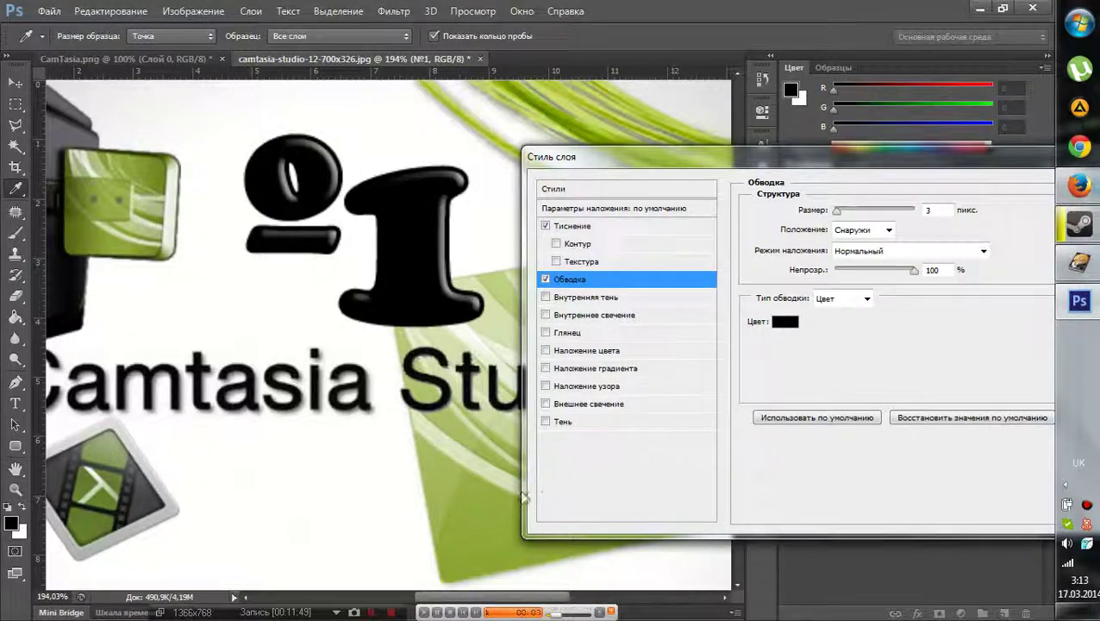
pyautogui.click(499, 522)
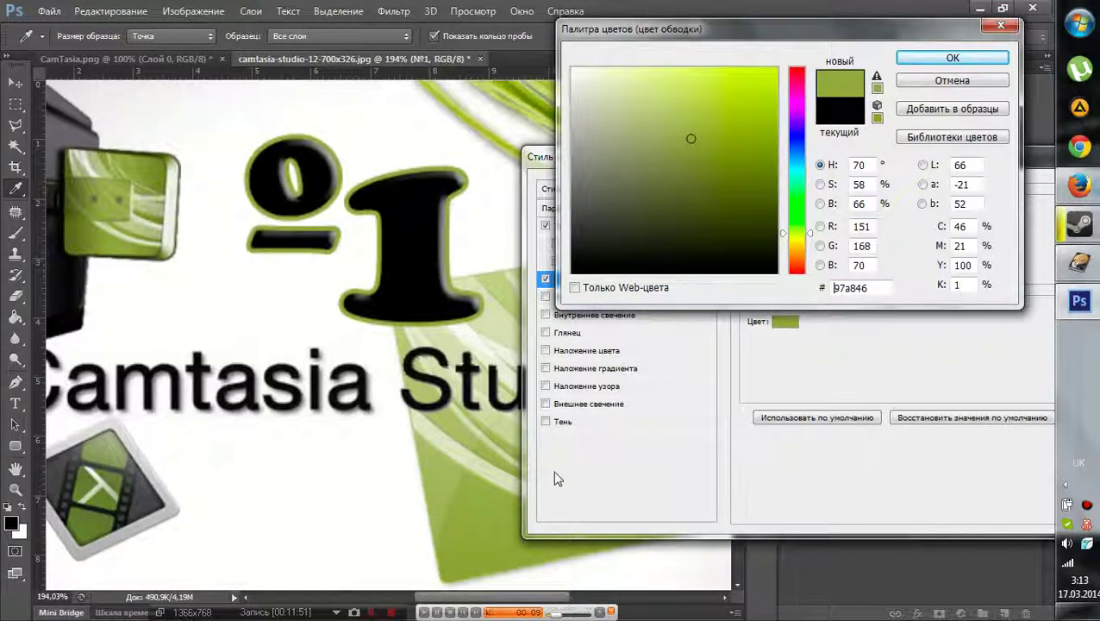
pyautogui.click(447, 457)
pyautogui.click(481, 494)
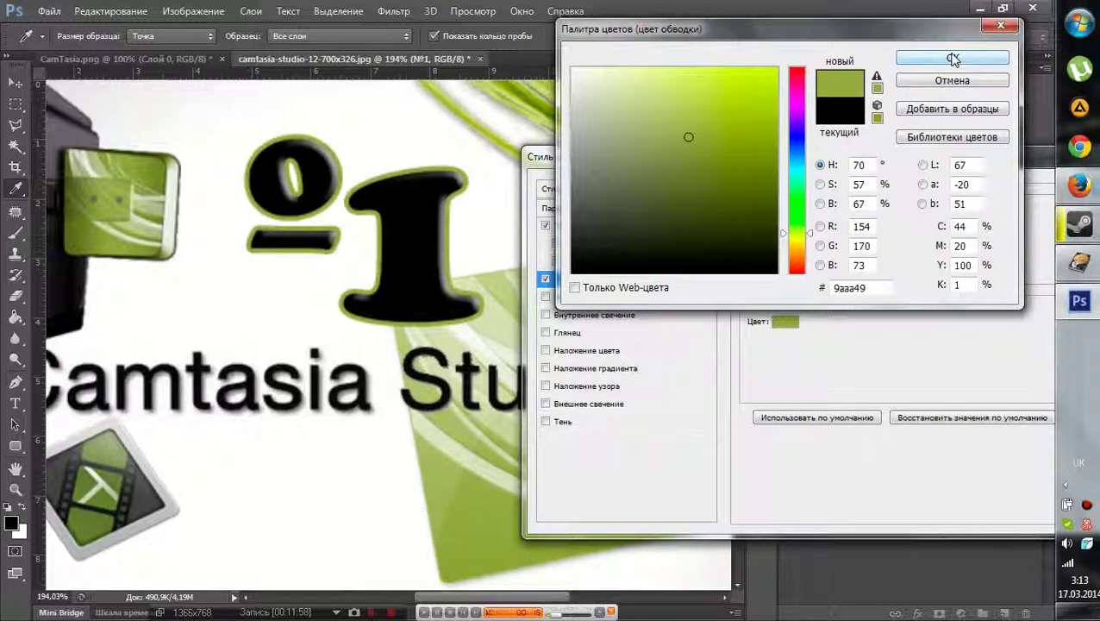
pyautogui.click(934, 83)
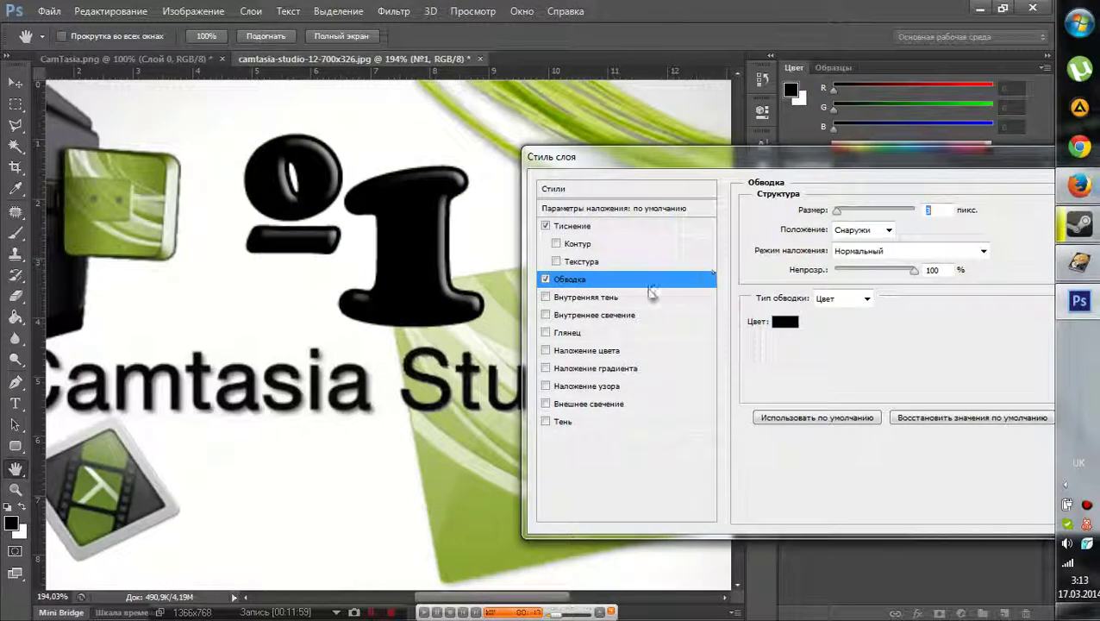
pyautogui.click(545, 280)
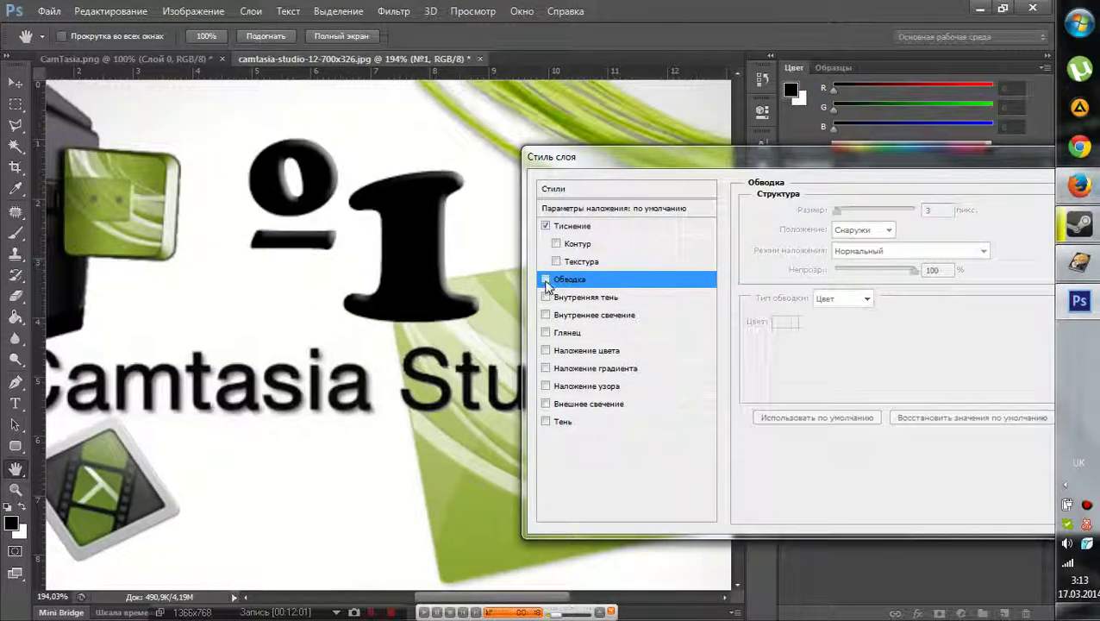
# - Try the Drop Shadow (Тень), Satin (Глянец) and Stroke (Обводка) effects on the №1 text and discard the layer style changes
pyautogui.click(545, 422)
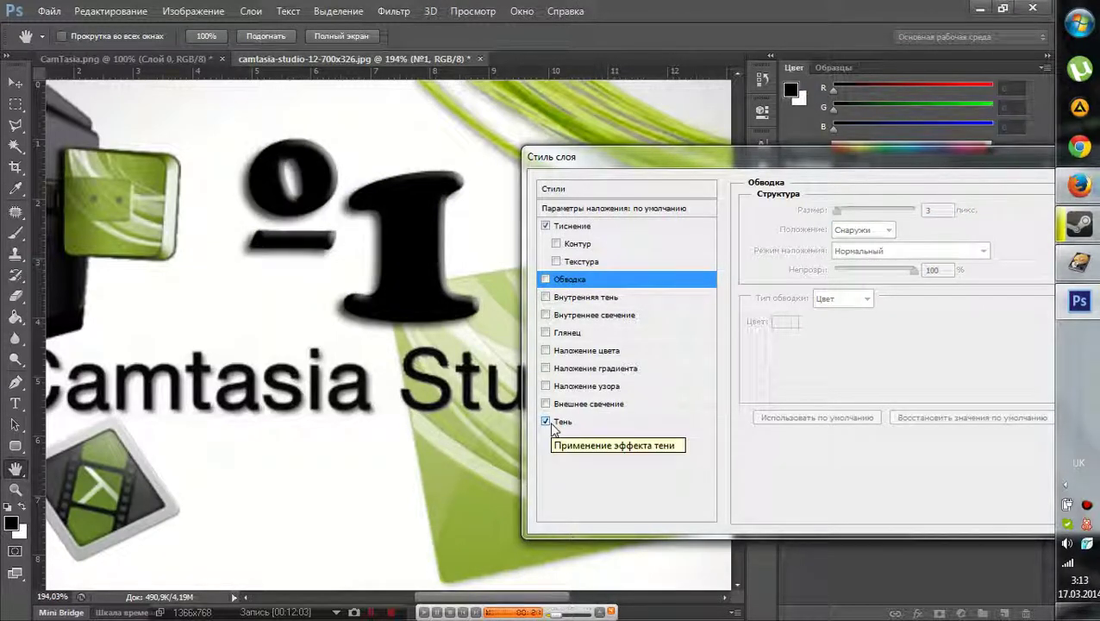
pyautogui.click(547, 421)
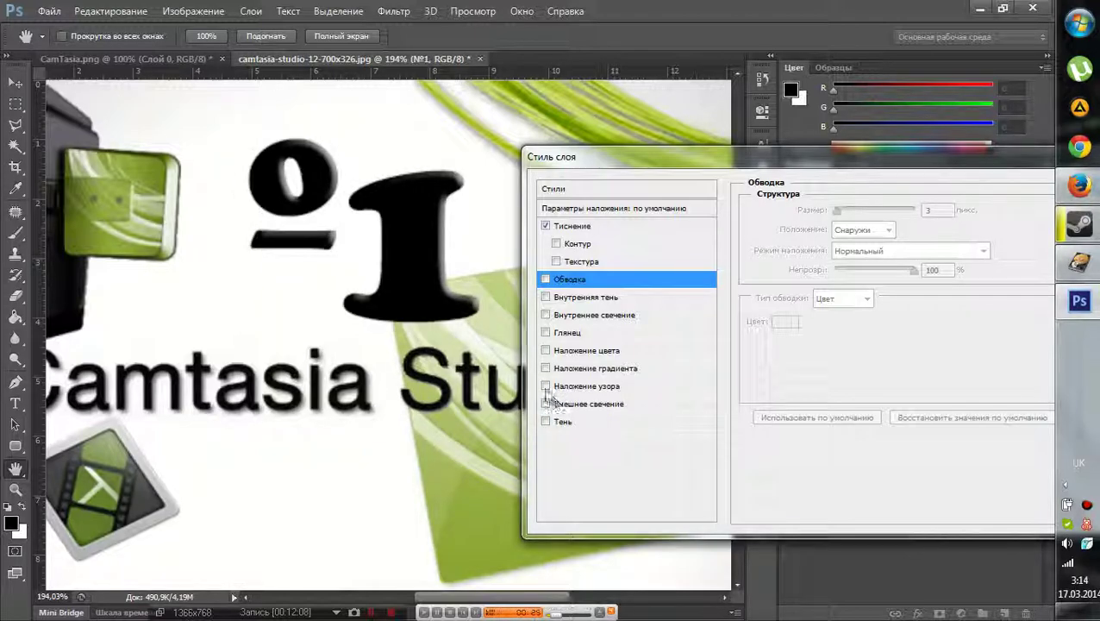
pyautogui.click(546, 333)
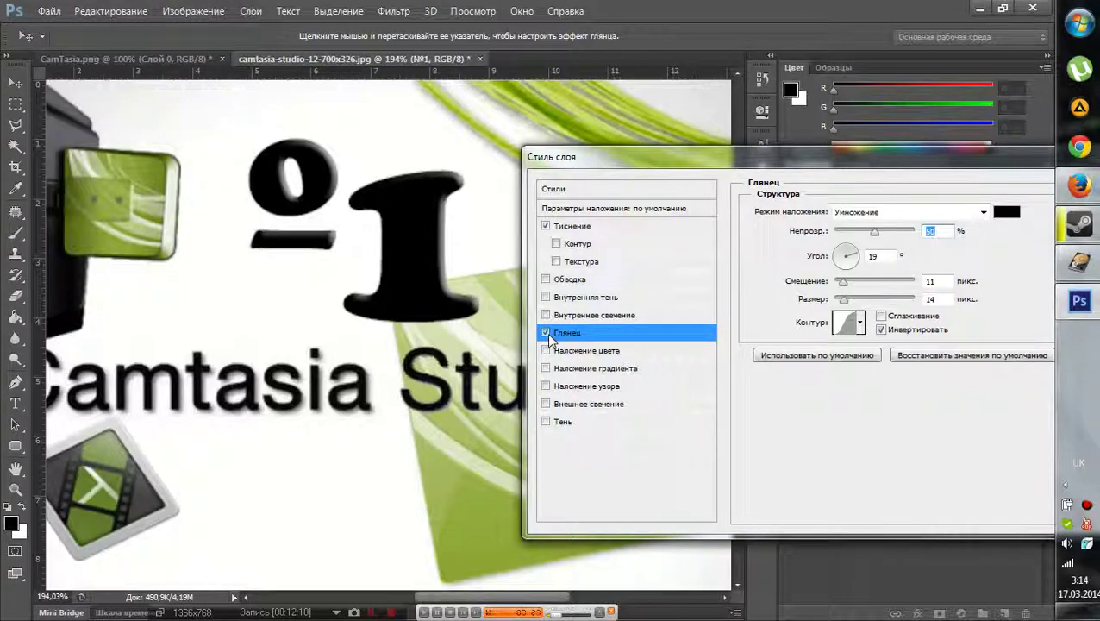
pyautogui.press('space')
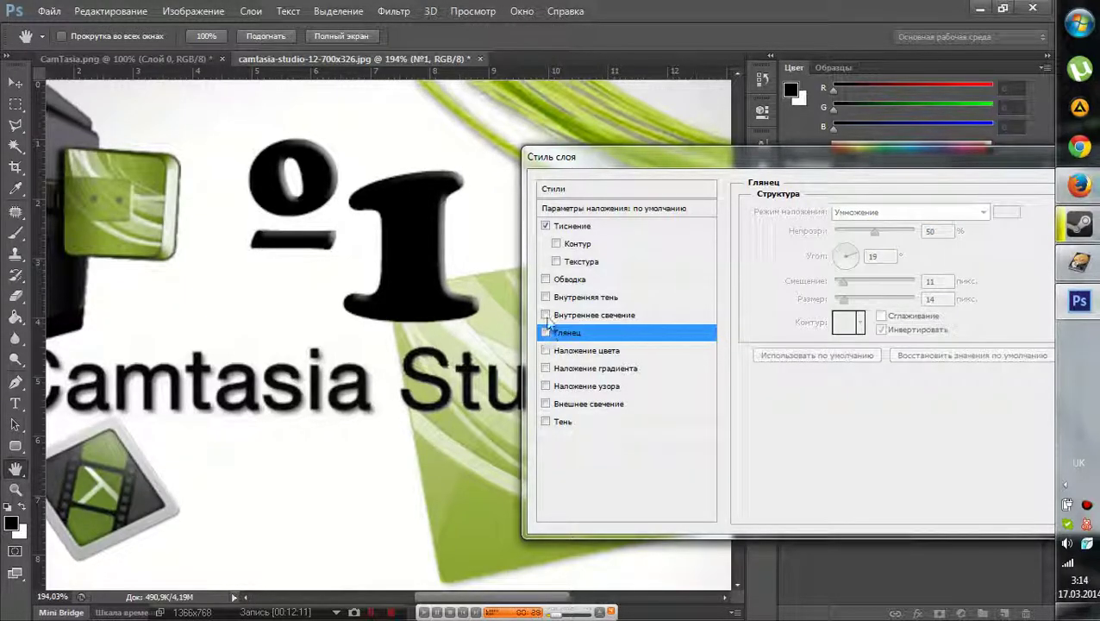
pyautogui.press('space')
pyautogui.press('space')
pyautogui.click(546, 279)
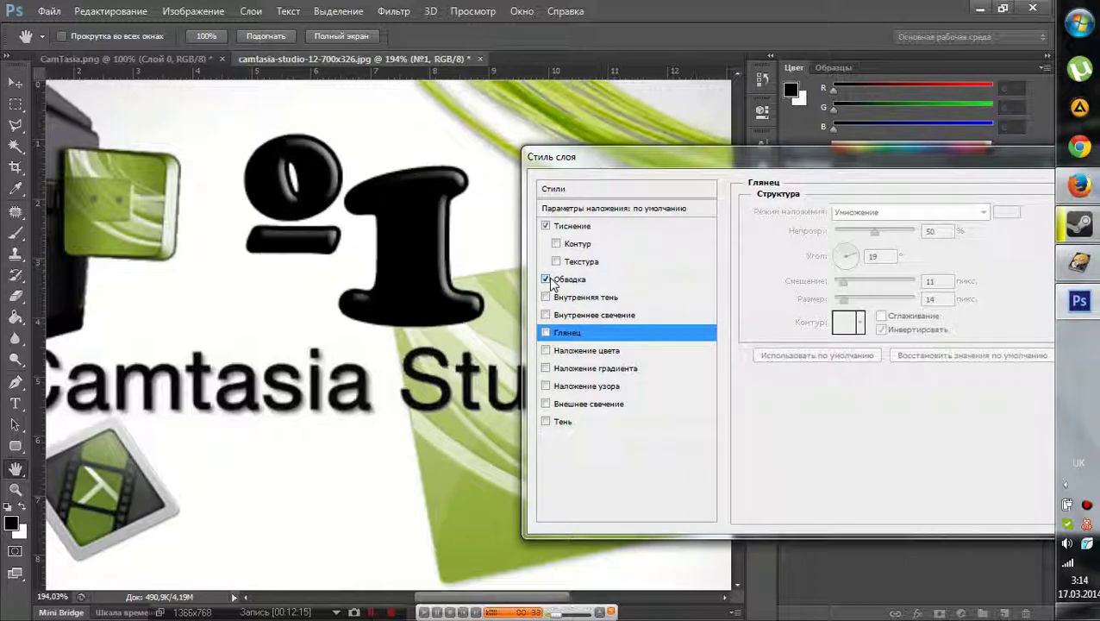
pyautogui.click(546, 279)
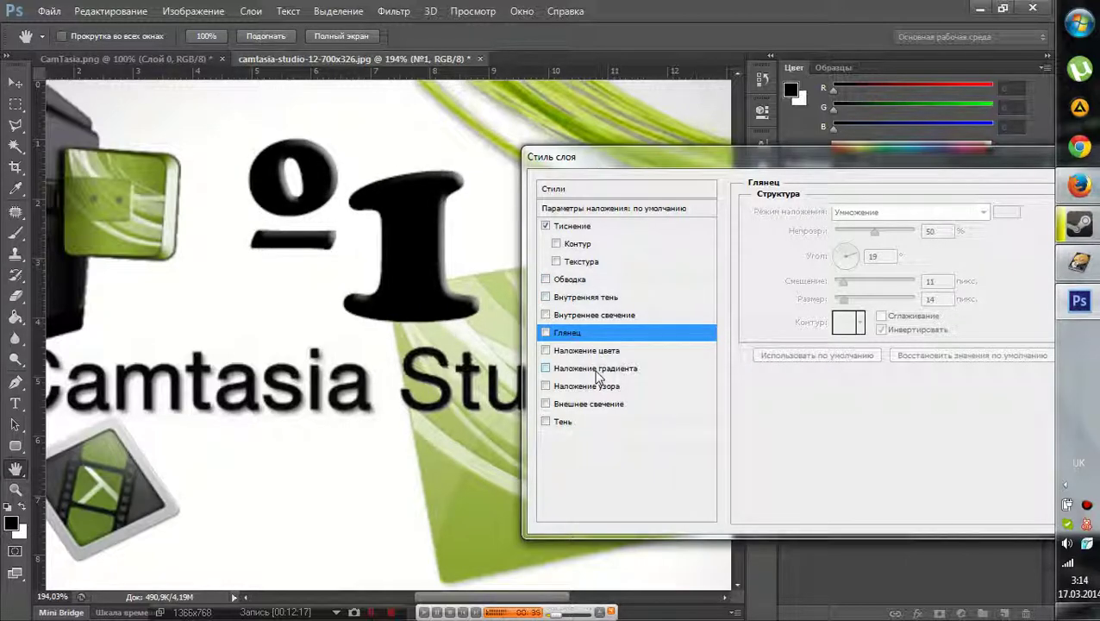
pyautogui.click(569, 279)
pyautogui.click(548, 280)
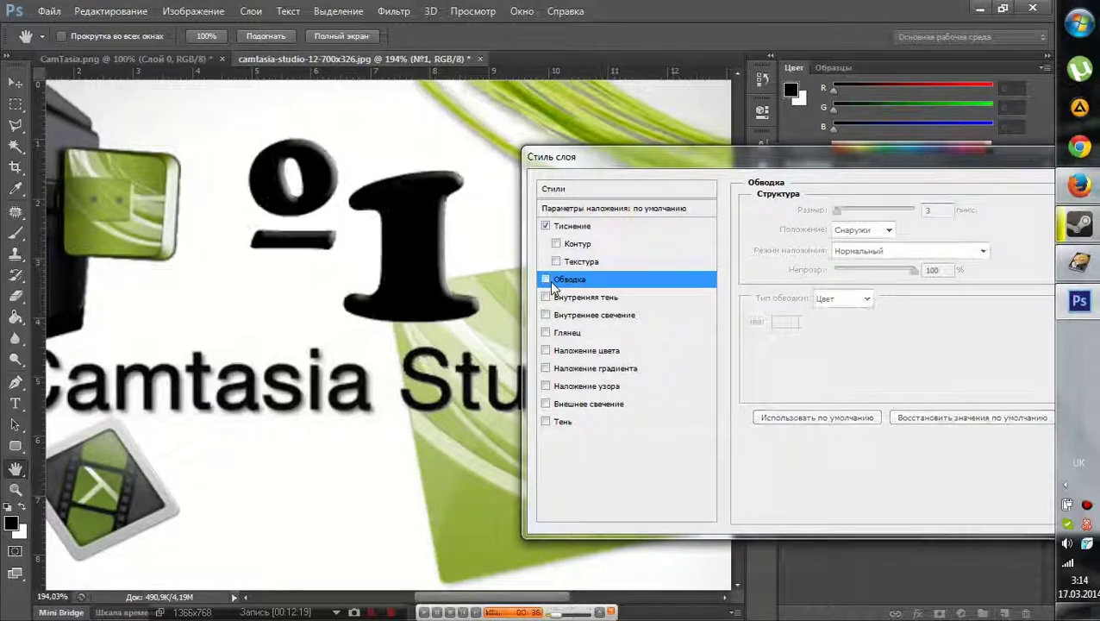
pyautogui.moveTo(783, 160); pyautogui.dragTo(612, 152)
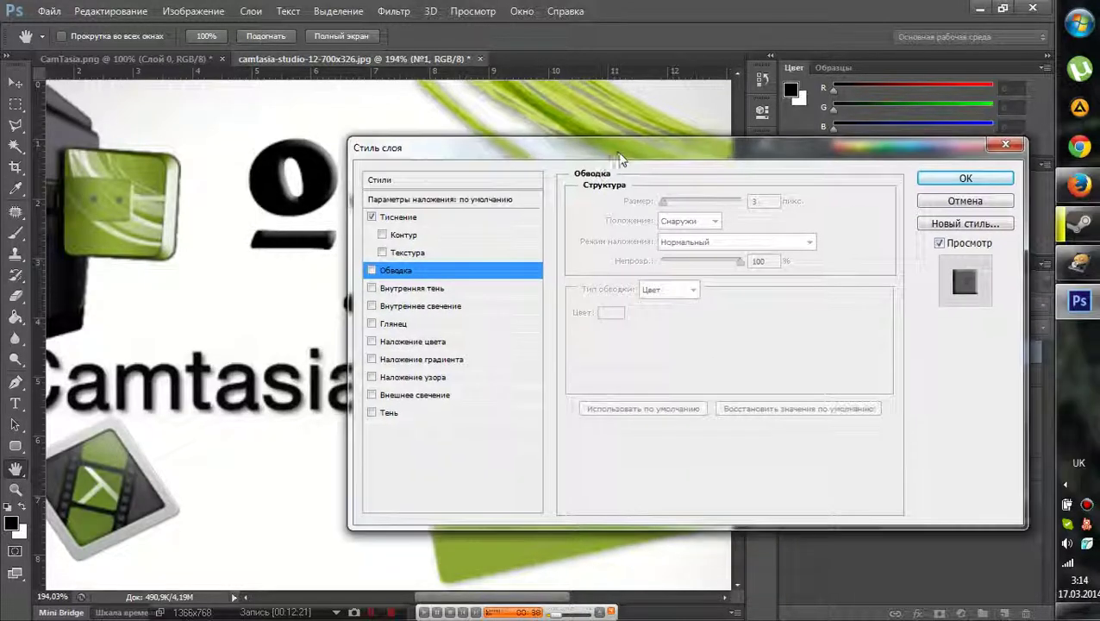
pyautogui.click(1003, 206)
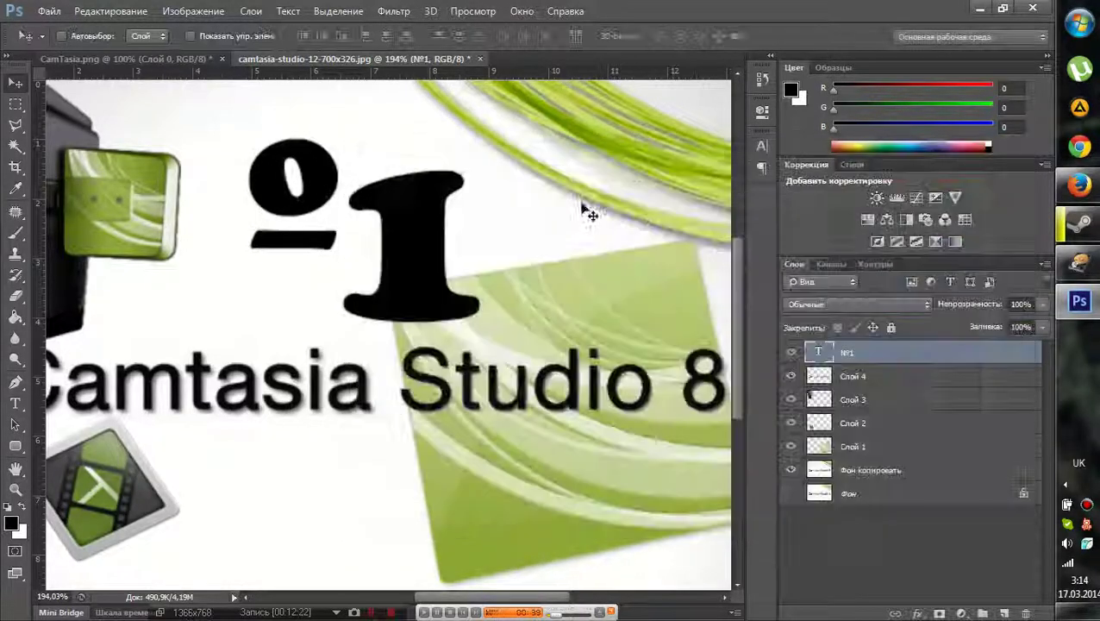
# - Recolour the №1 text to green 98a847, sampled from the green square in the image
pyautogui.click(15, 403)
pyautogui.click(557, 34)
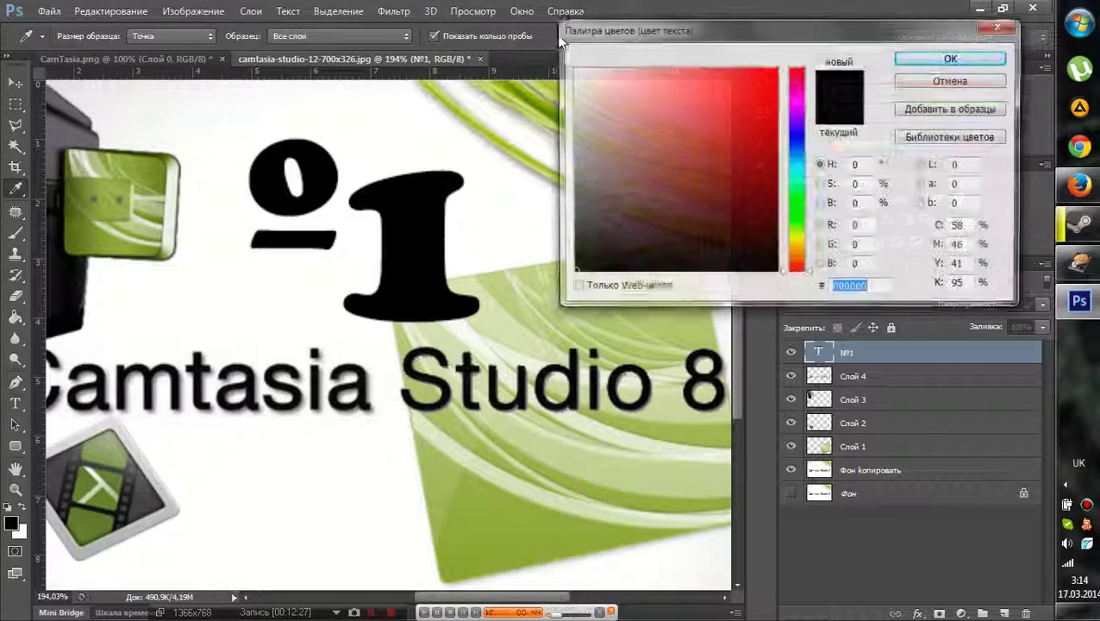
pyautogui.click(497, 514)
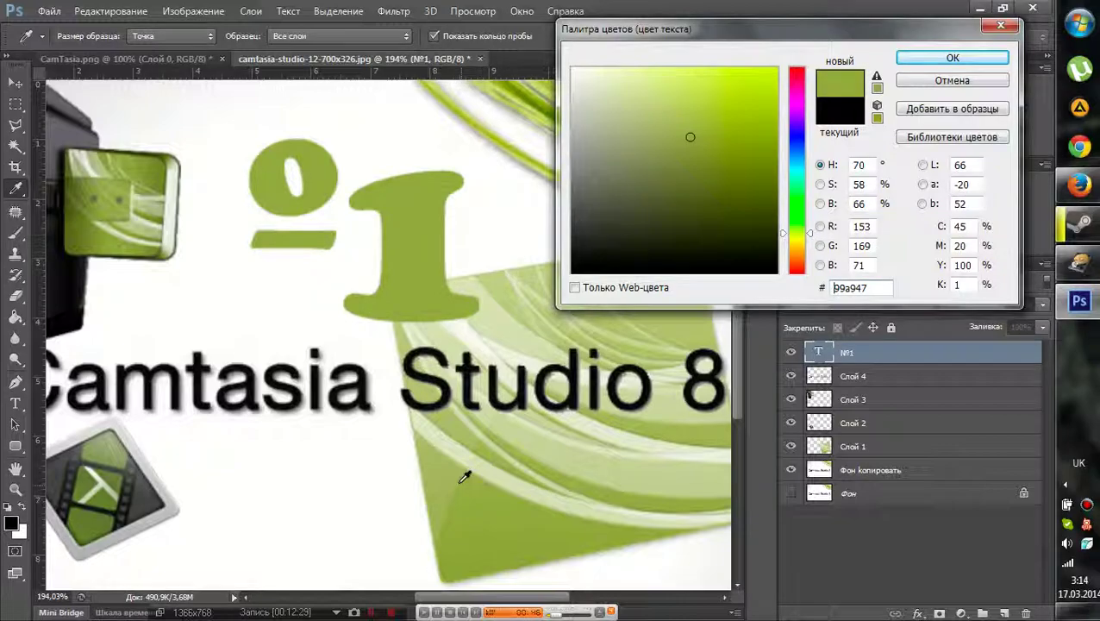
pyautogui.click(441, 464)
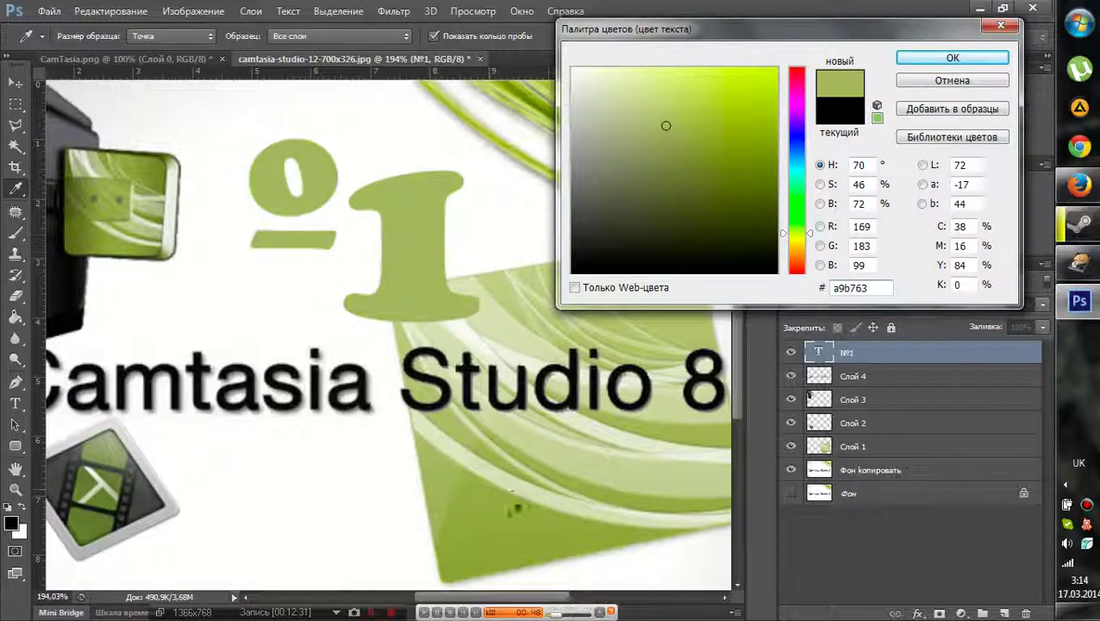
pyautogui.click(512, 511)
pyautogui.click(948, 60)
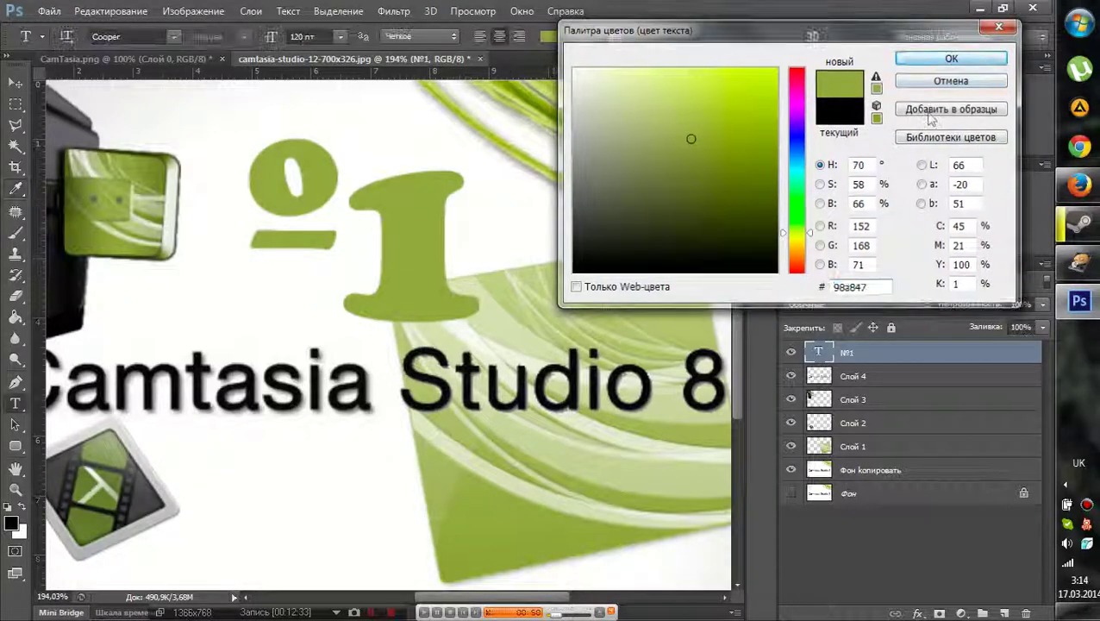
# - Apply a 3 px black outside Stroke (Обводка) and an Inner Bevel emboss (Тиснение) to the №1 layer
pyautogui.doubleClick(957, 353)
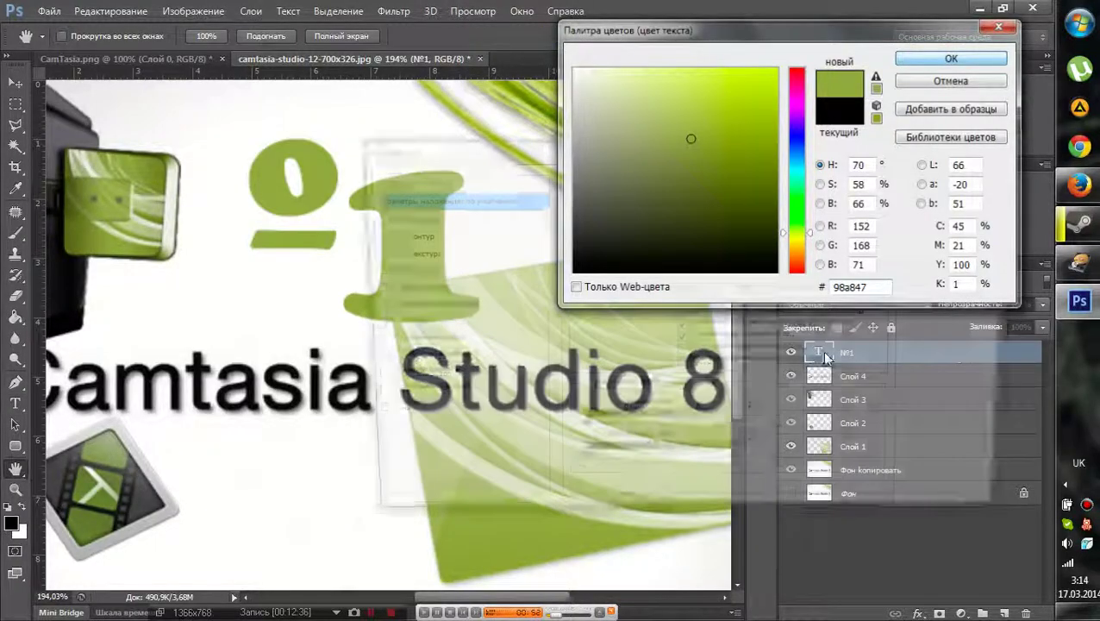
pyautogui.click(397, 270)
pyautogui.moveTo(499, 161); pyautogui.dragTo(687, 145)
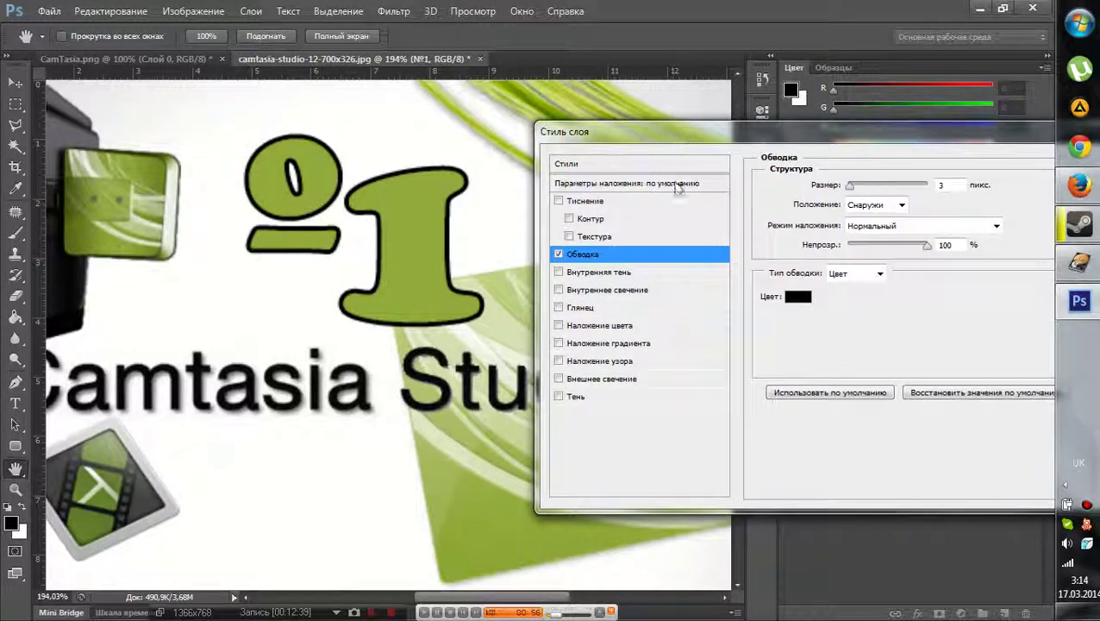
pyautogui.click(570, 204)
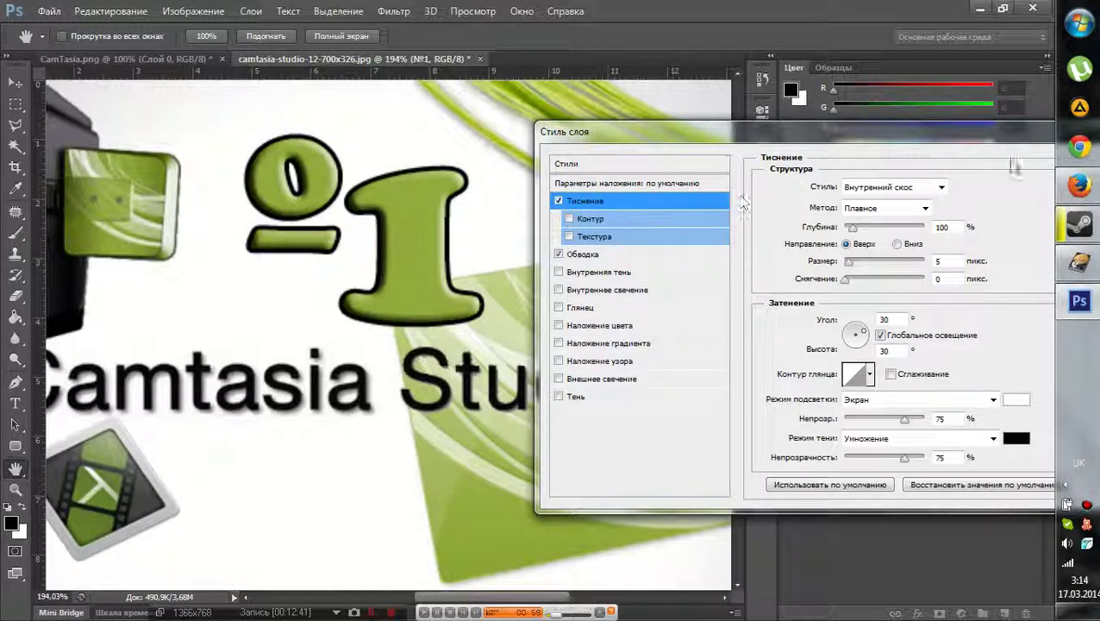
pyautogui.moveTo(913, 140); pyautogui.dragTo(628, 119)
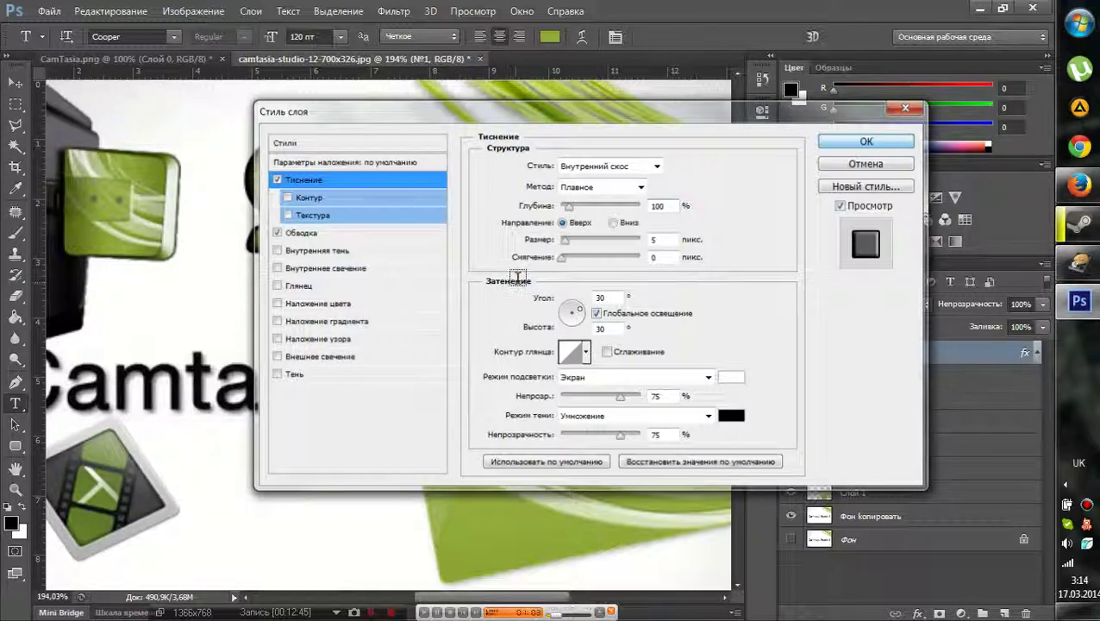
pyautogui.press('Return')
pyautogui.hotkey('ctrl', '0')
pyautogui.scroll(-2, 528, 301)
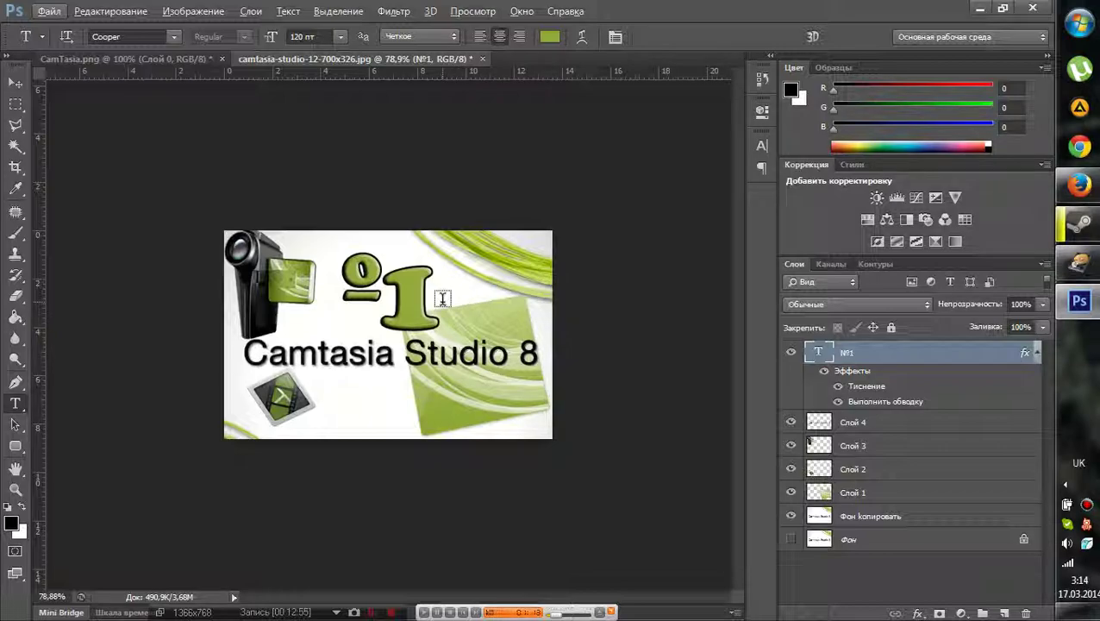
pyautogui.click(340, 292)
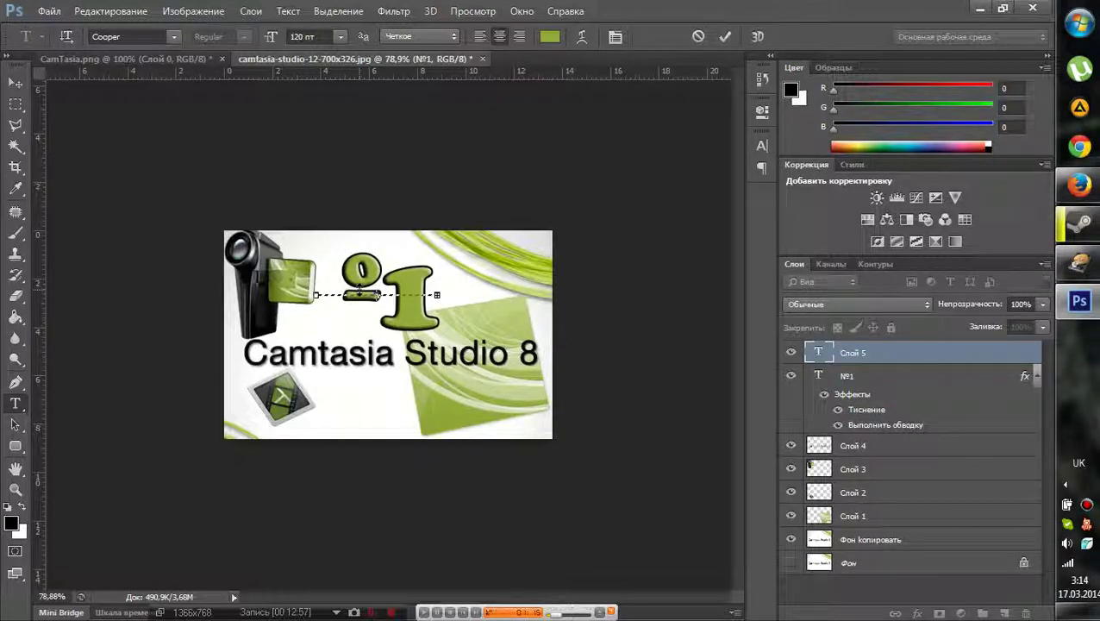
pyautogui.press('Escape')
pyautogui.press('h')
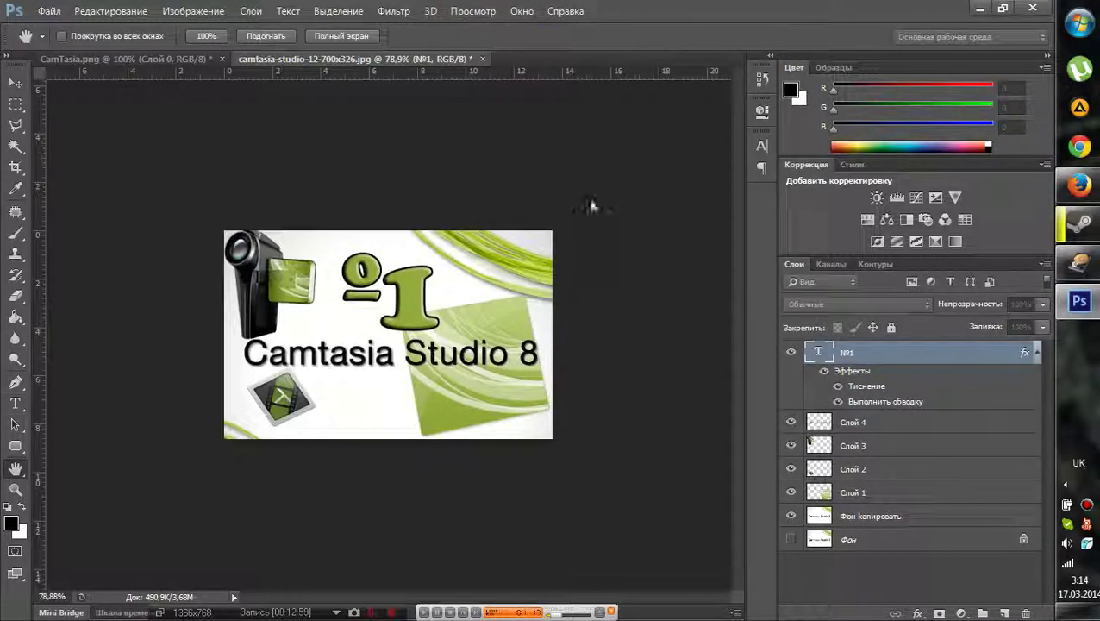
# - Reopen the №1 layer's style settings and show the Bevel and Emboss (Тиснение) options beside the artwork
pyautogui.doubleClick(919, 357)
pyautogui.moveTo(474, 105); pyautogui.dragTo(761, 170)
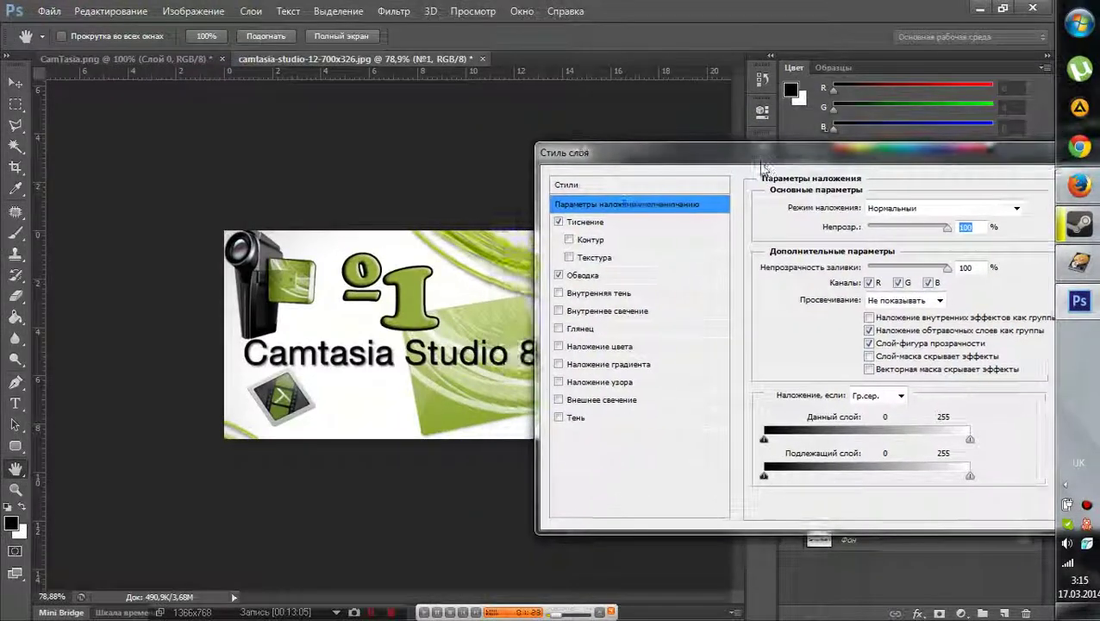
pyautogui.click(601, 225)
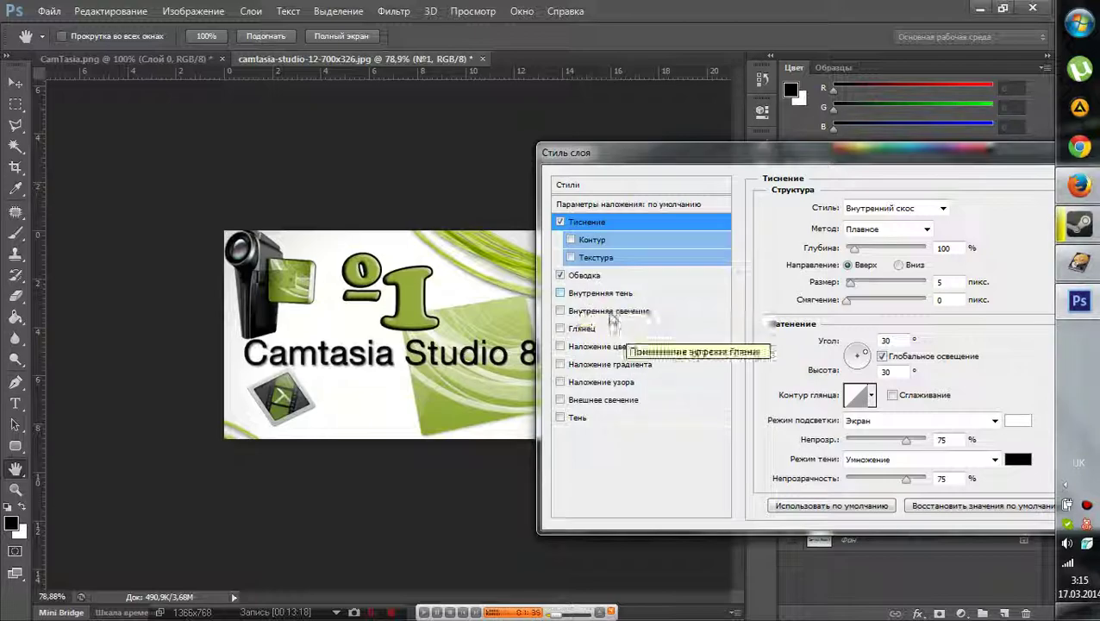
# - Try the bevel Texture (Текстура) and the Pattern Overlay (Наложение узора) on №1, switching each off again
pyautogui.click(580, 258)
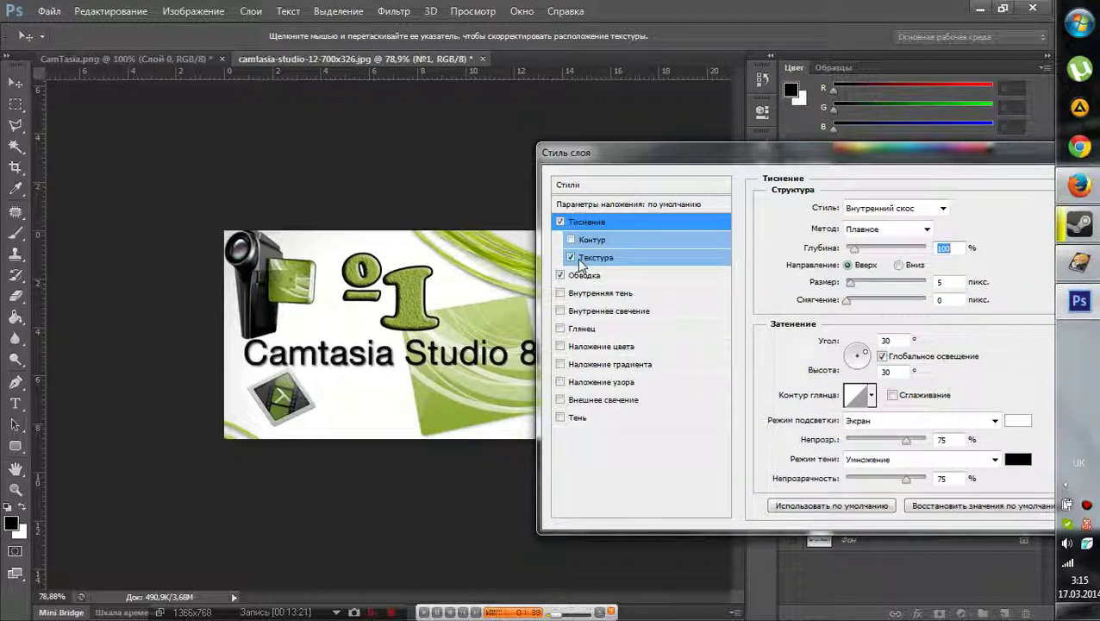
pyautogui.click(572, 258)
pyautogui.click(559, 383)
pyautogui.click(560, 383)
pyautogui.click(560, 383)
pyautogui.click(561, 383)
# - Enable the Gradient Overlay effect (Наложение градиента) on №1 and open its gradient for editing
pyautogui.click(560, 366)
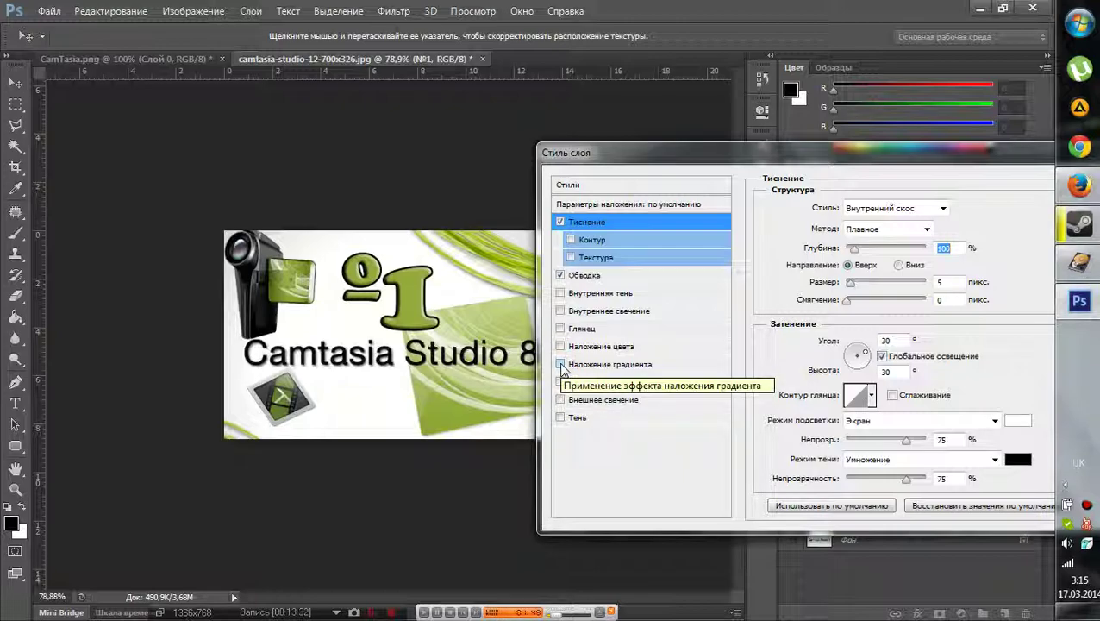
pyautogui.click(561, 366)
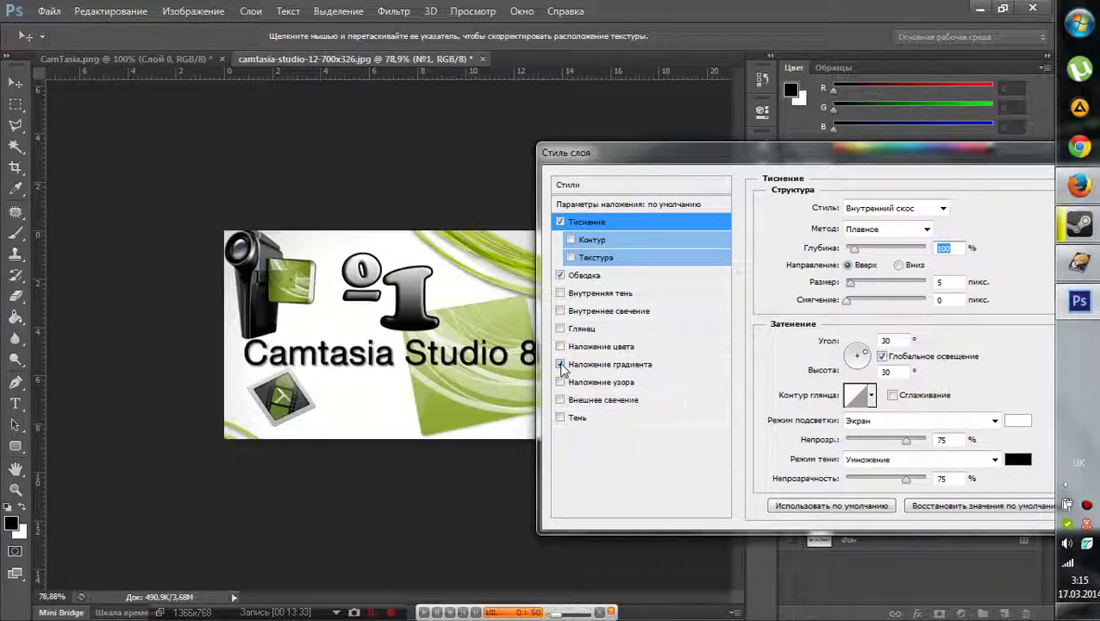
pyautogui.click(595, 364)
pyautogui.click(901, 247)
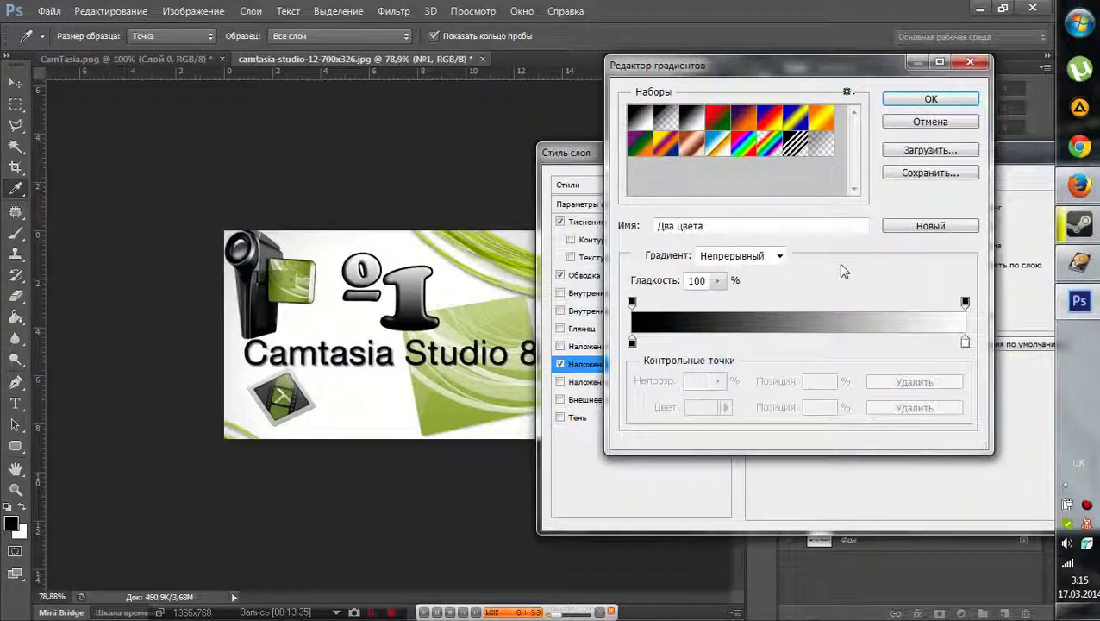
# - Try green a9b763, sampled from the green square, as the colour of the gradient's black stop at position 0%
pyautogui.click(632, 343)
pyautogui.doubleClick(632, 343)
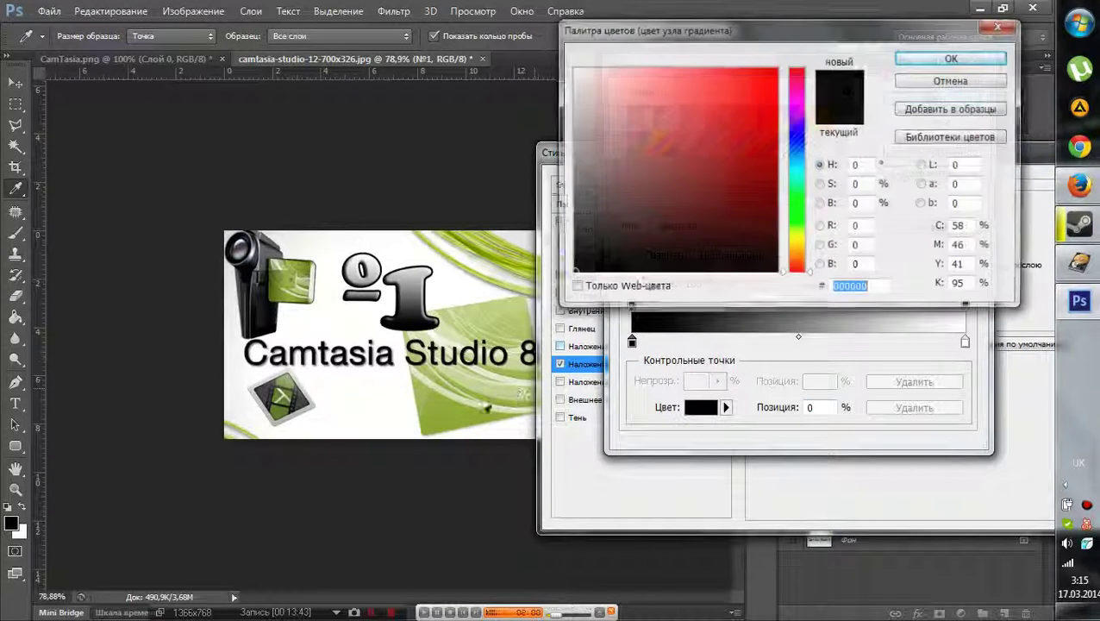
pyautogui.click(415, 386)
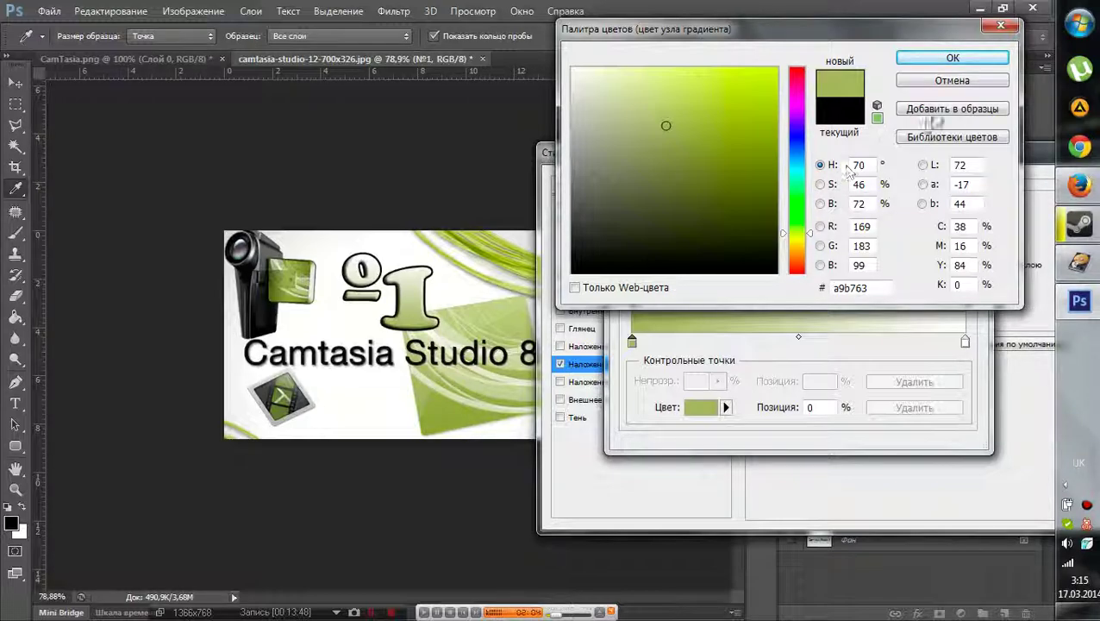
pyautogui.click(975, 80)
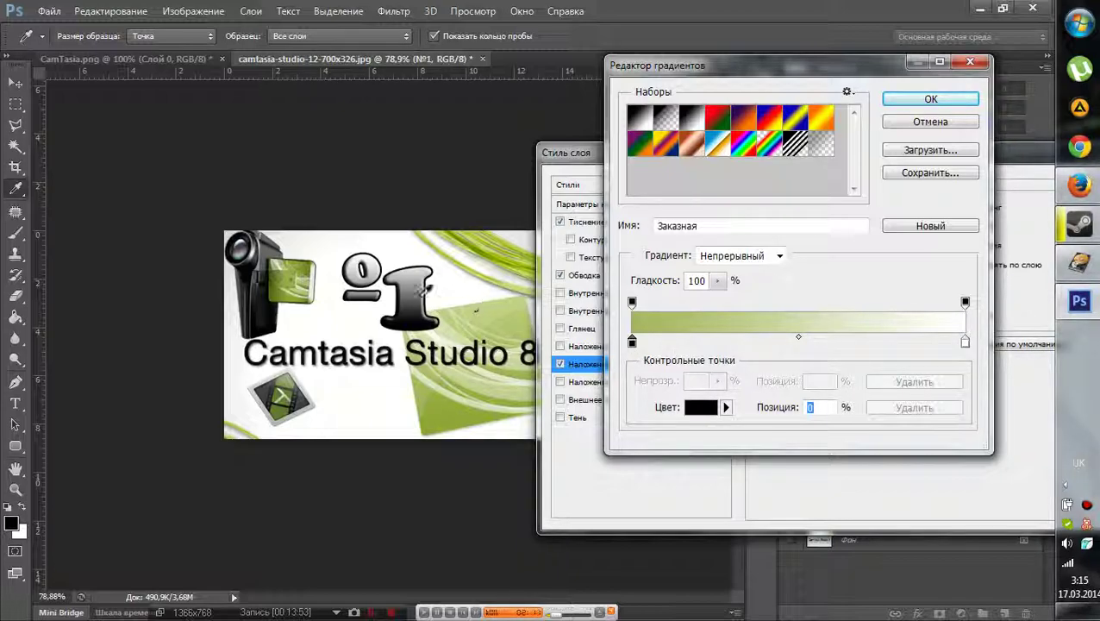
# - Try darker greens sampled from the large green square, starting with 96a744, as the colour of the gradient's 0% stop
pyautogui.doubleClick(632, 342)
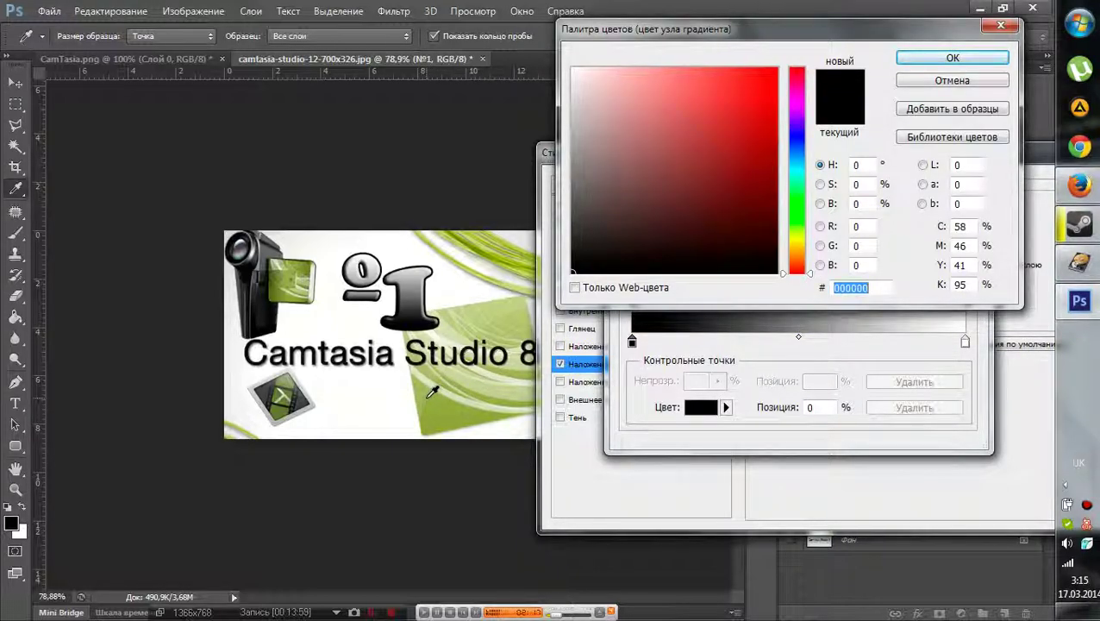
pyautogui.click(463, 409)
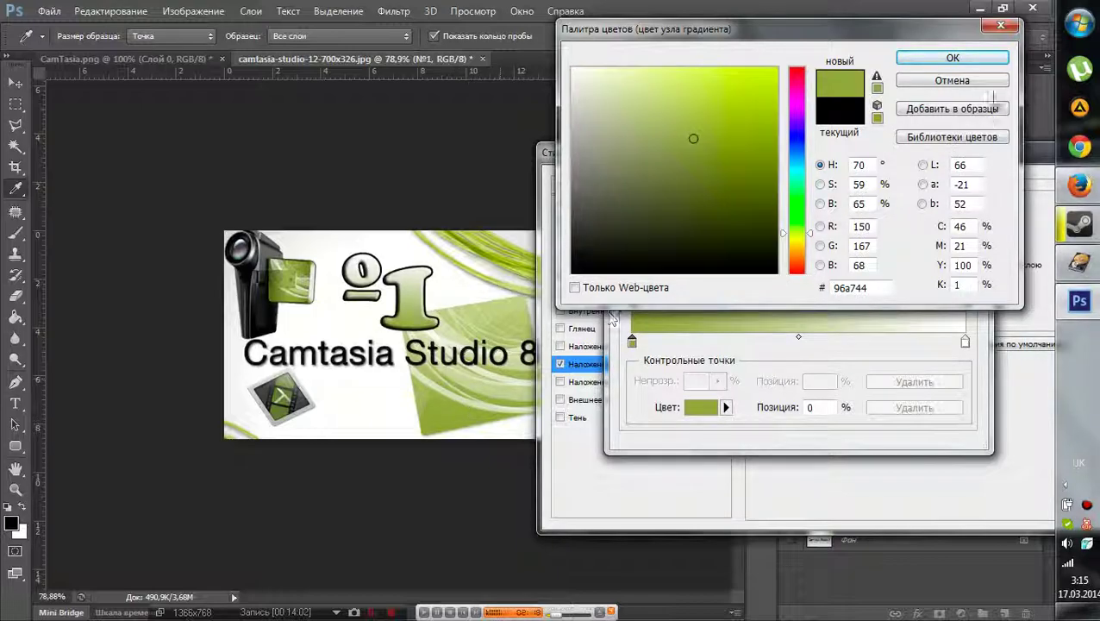
pyautogui.click(957, 60)
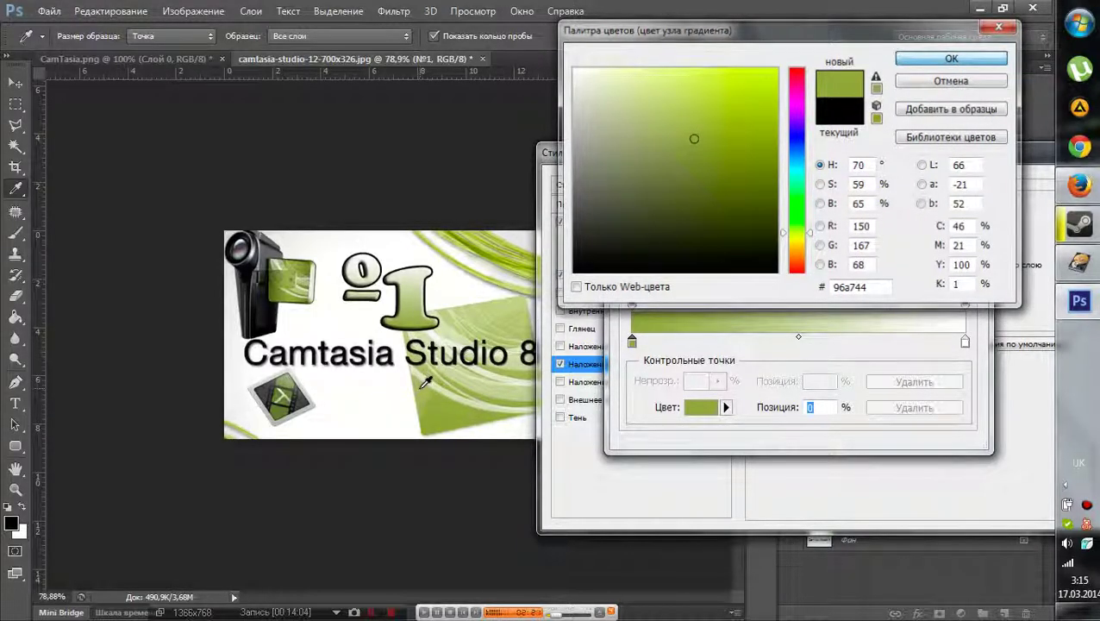
pyautogui.click(632, 344)
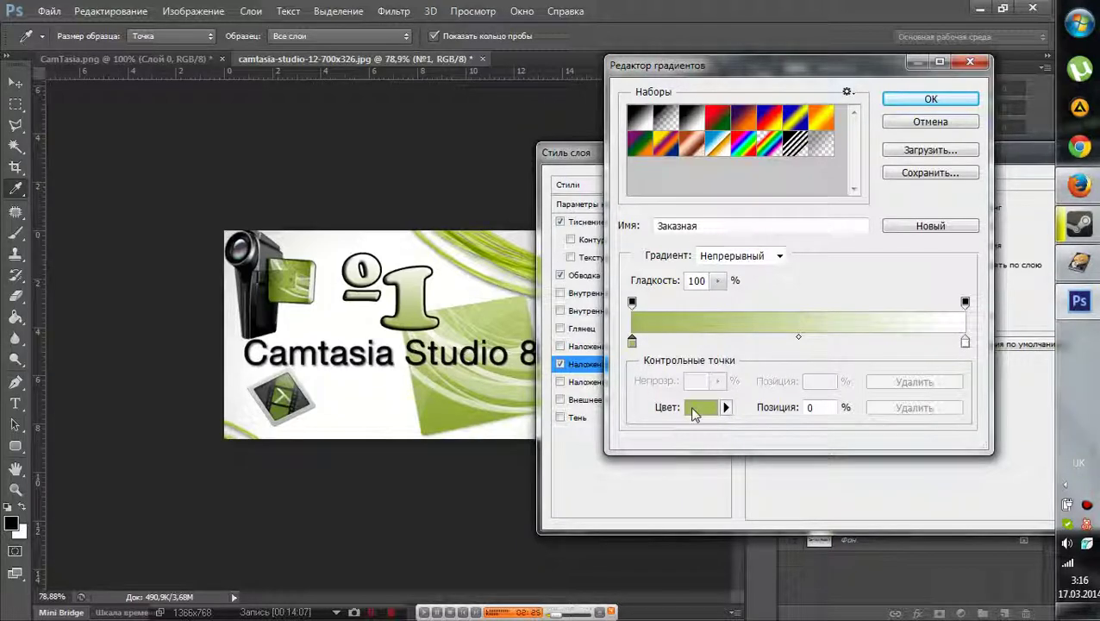
pyautogui.click(450, 413)
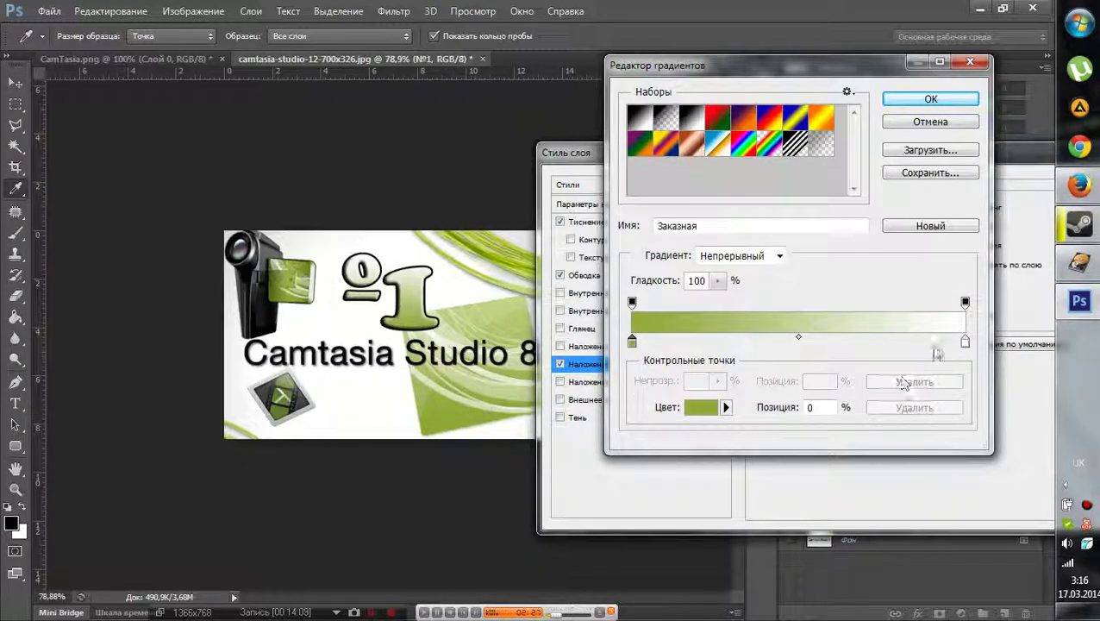
pyautogui.doubleClick(965, 345)
pyautogui.click(955, 82)
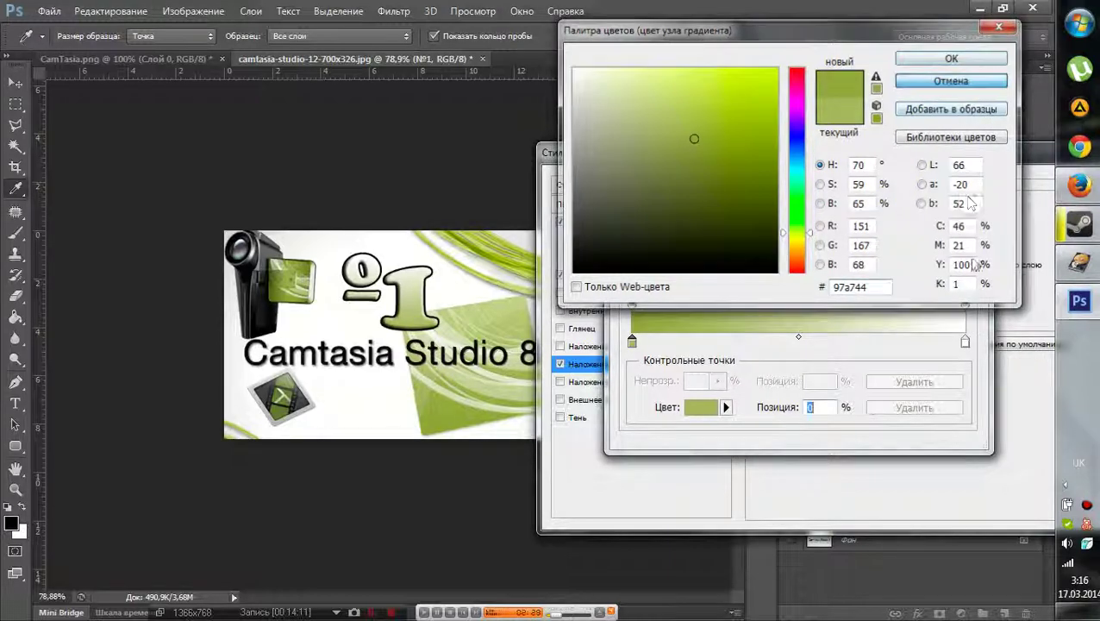
# - Colour the gradient's 100% and 0% stops with greens sampled from the large green square and accept the gradient
pyautogui.click(966, 343)
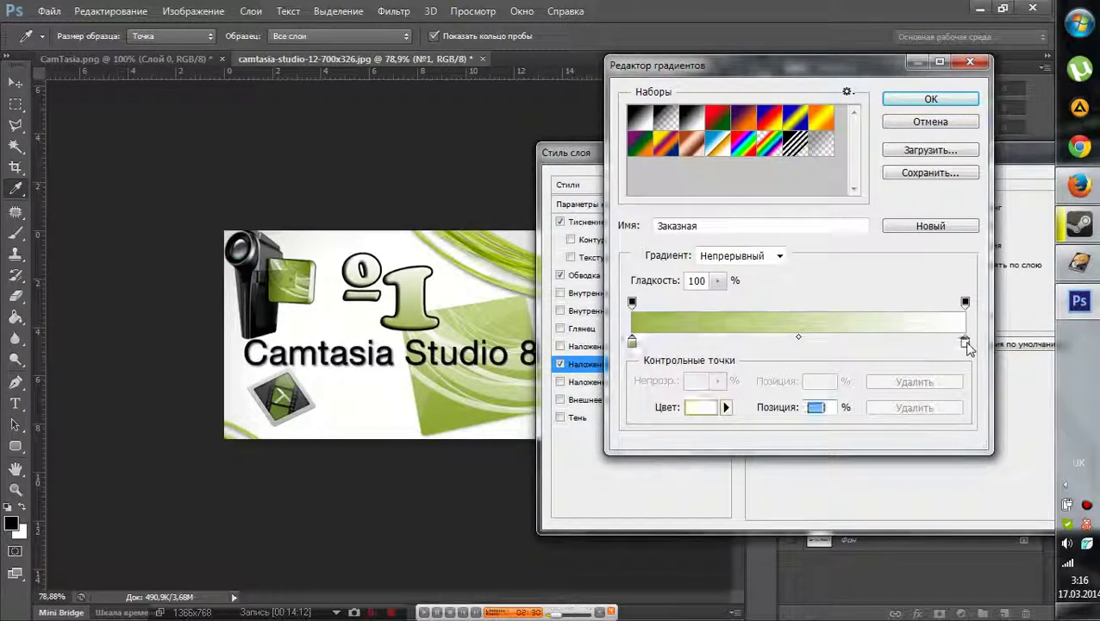
pyautogui.click(451, 414)
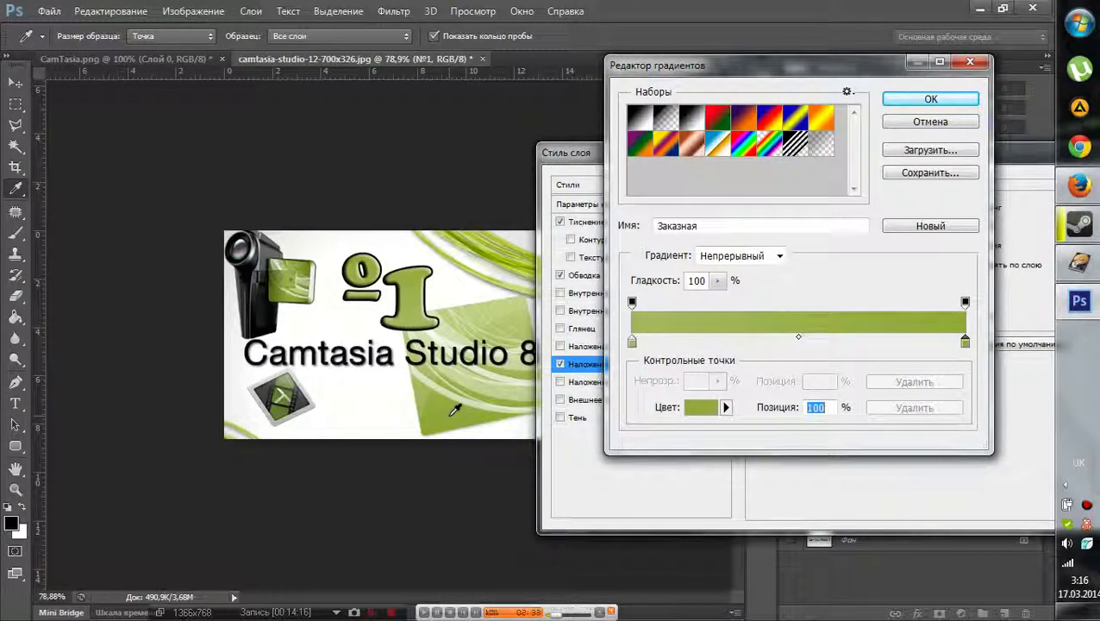
pyautogui.click(422, 385)
pyautogui.click(632, 342)
pyautogui.click(449, 414)
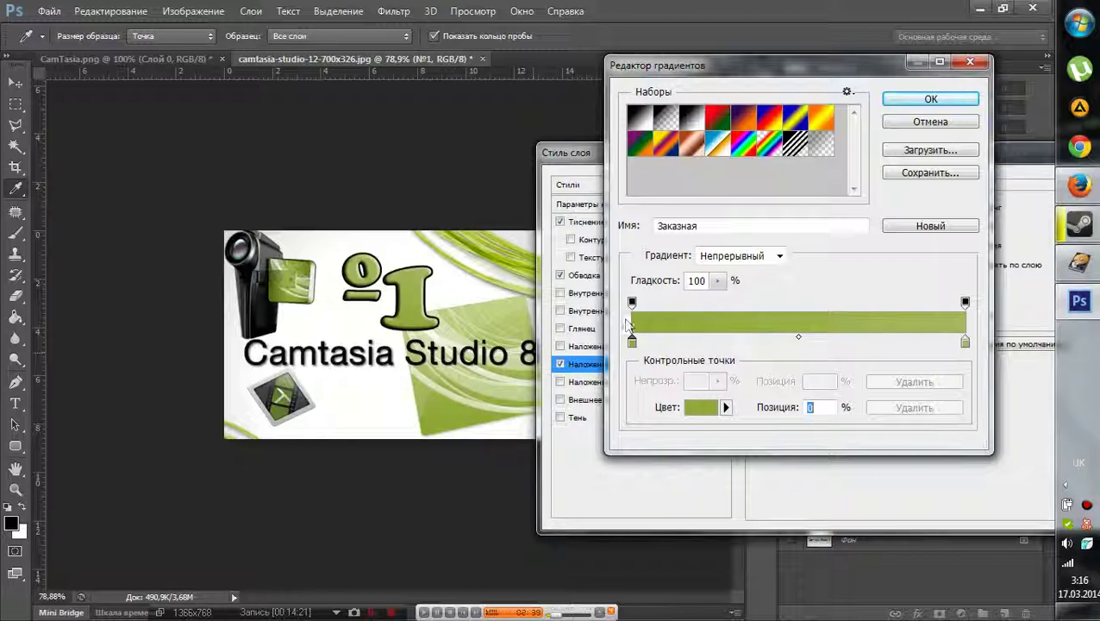
pyautogui.click(944, 100)
# - Set the Gradient Overlay's angle to 150° and its scale (Масштаб) to 75%, keeping the Linear (Линейная) style
pyautogui.moveTo(855, 295); pyautogui.dragTo(845, 291)
pyautogui.click(841, 286)
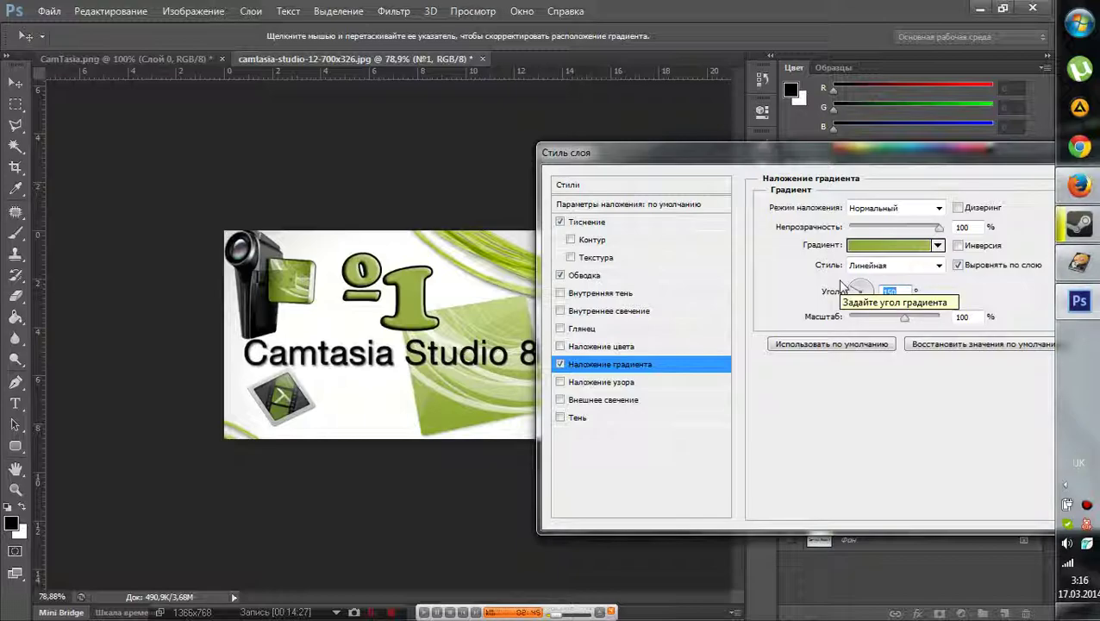
pyautogui.click(958, 265)
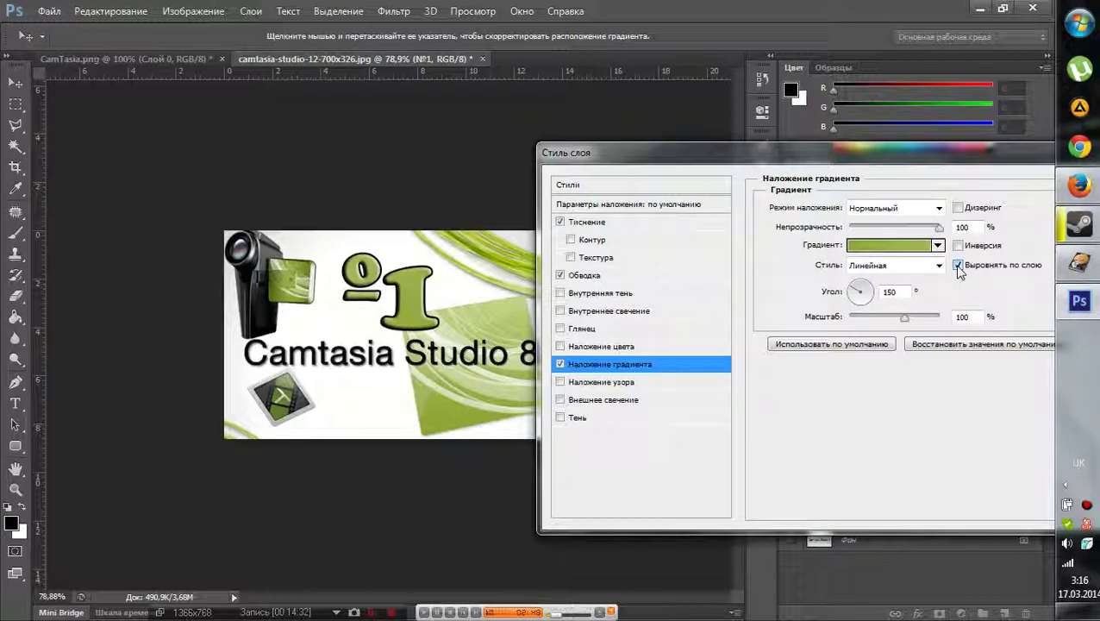
pyautogui.moveTo(905, 318); pyautogui.dragTo(888, 334)
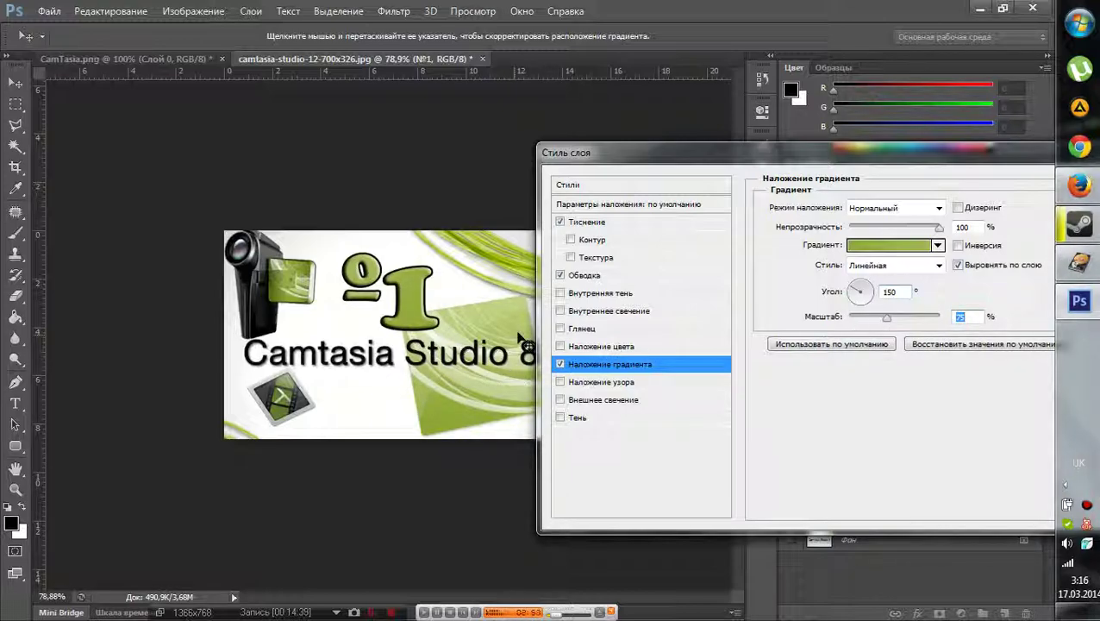
pyautogui.click(905, 265)
pyautogui.click(904, 249)
# - Reopen the gradient, recolour its 100% stop with a lighter green sampled from the green square's upper part, and accept it
pyautogui.click(897, 247)
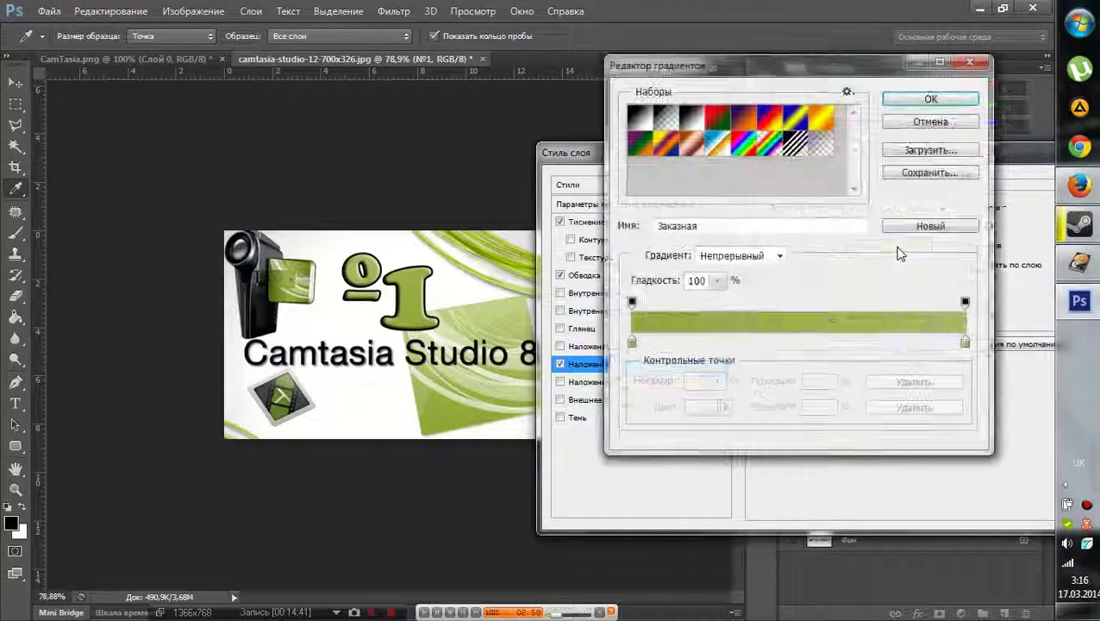
pyautogui.click(632, 343)
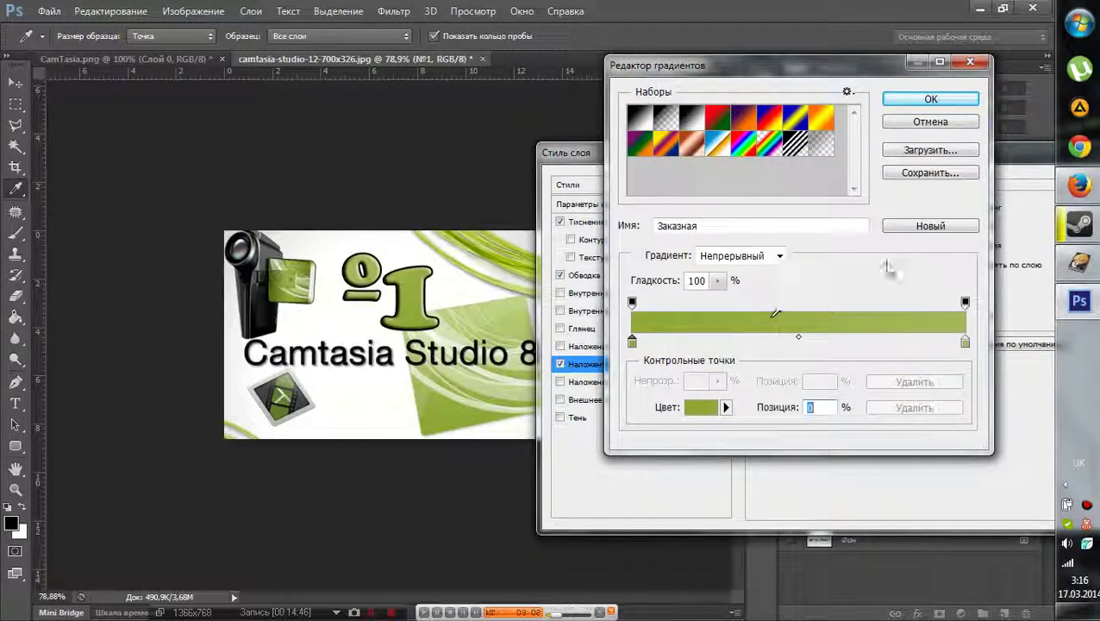
pyautogui.click(965, 343)
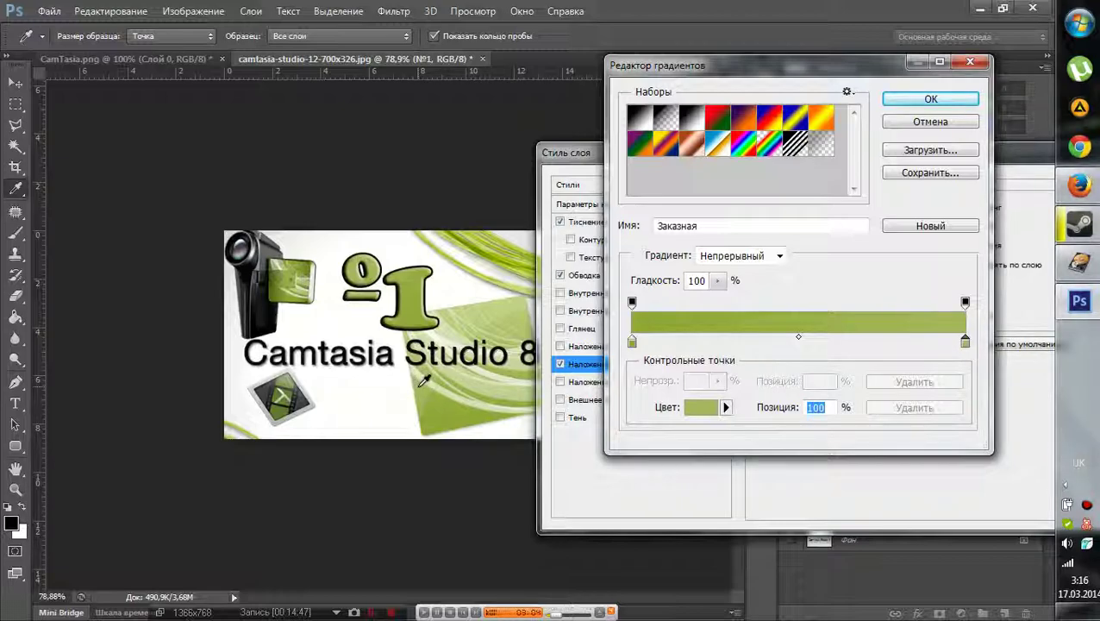
pyautogui.click(498, 305)
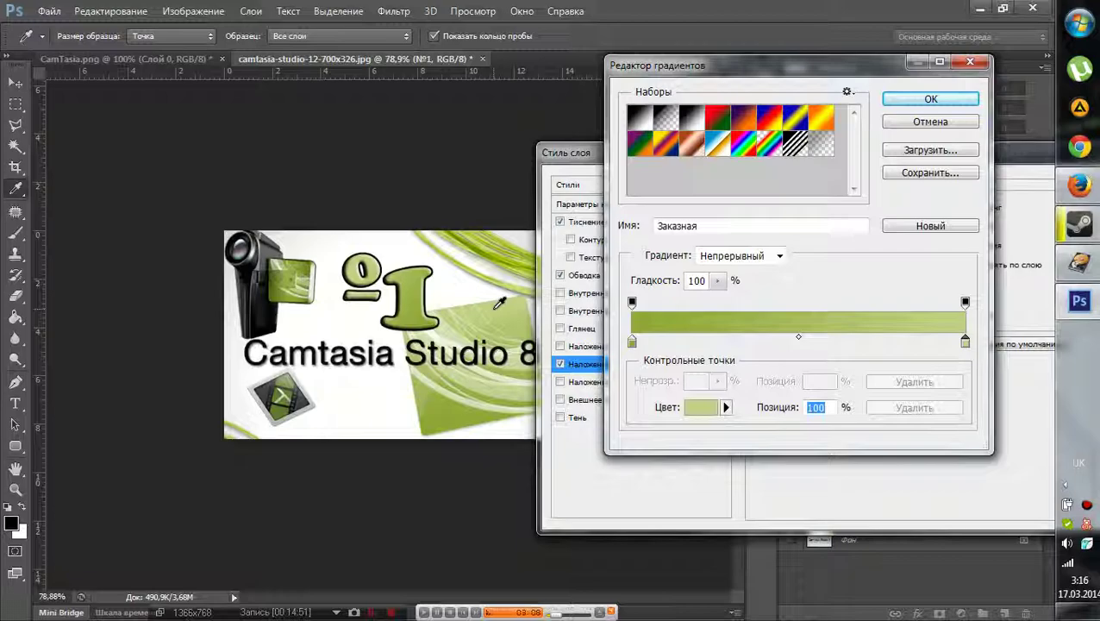
pyautogui.click(931, 101)
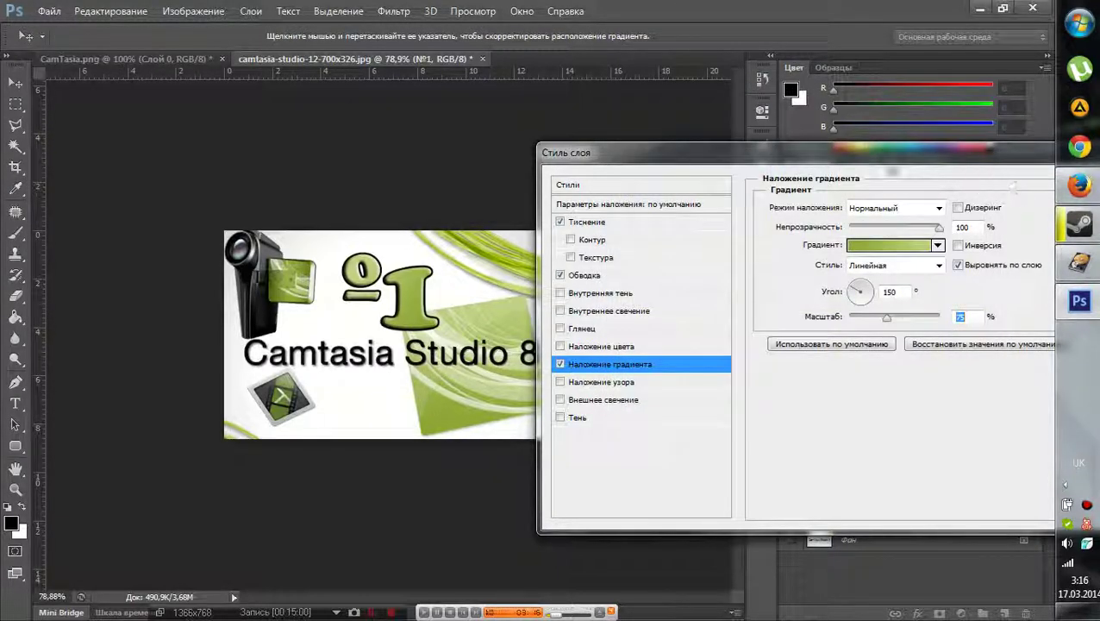
# - Fine-tune the angle of №1's Gradient Overlay, uncover the artwork to check it, and apply the layer style
pyautogui.moveTo(892, 163); pyautogui.dragTo(838, 155)
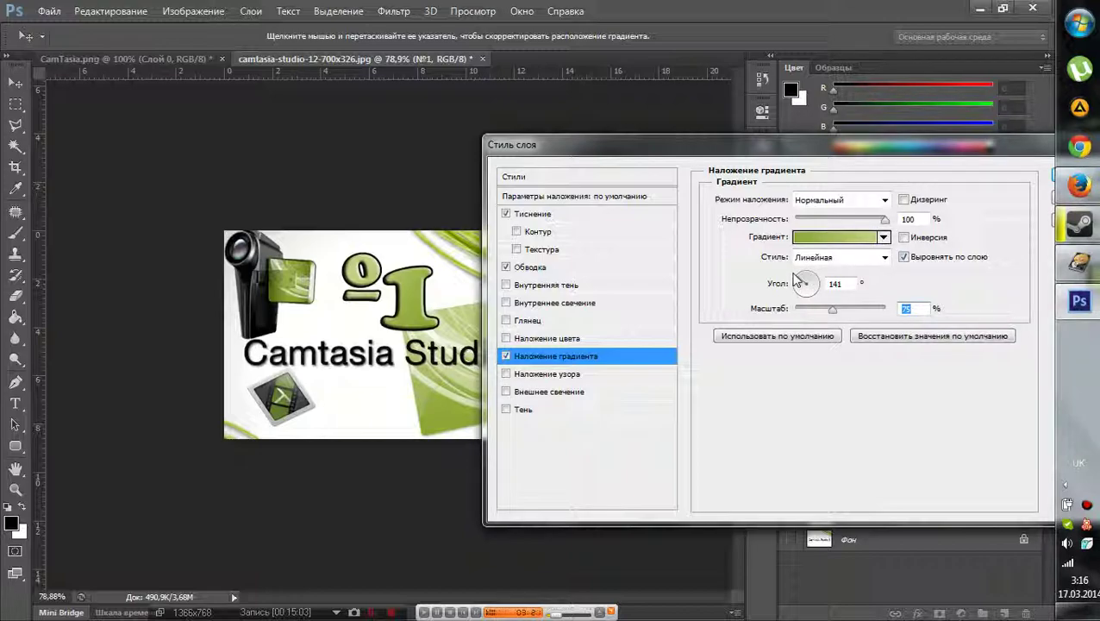
pyautogui.moveTo(790, 272); pyautogui.dragTo(780, 272)
pyautogui.moveTo(727, 145); pyautogui.dragTo(584, 119)
pyautogui.click(957, 158)
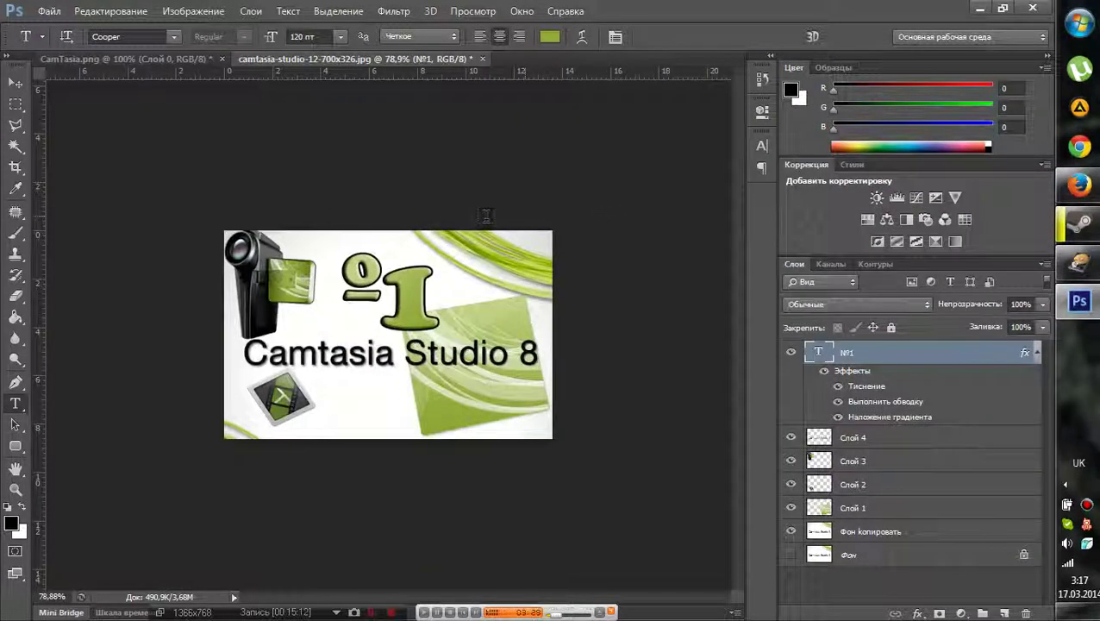